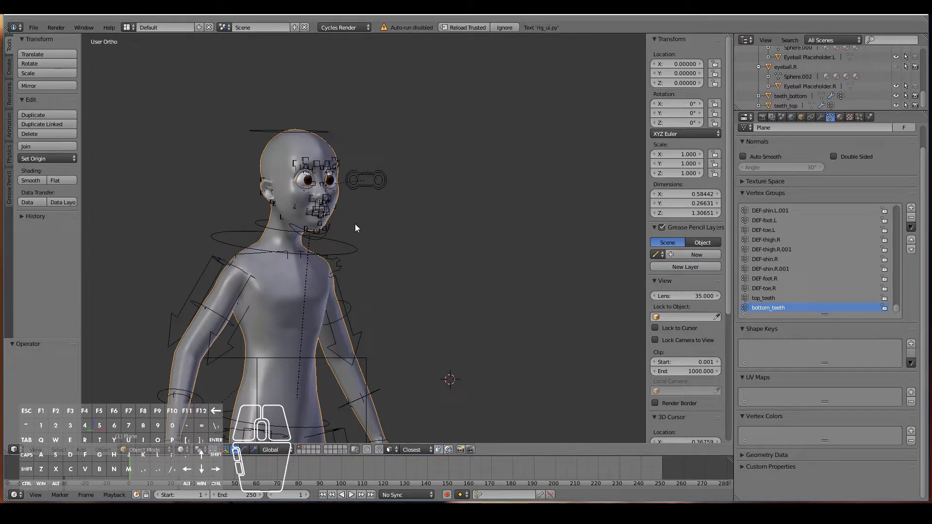
# Reload the file as trusted so its rig script can run, and accept the revert.
pyautogui.keyDown('shift'); pyautogui.scroll(-1, 392, 228); pyautogui.keyUp('shift')
pyautogui.scroll(2, 392, 228)
pyautogui.moveTo(396, 235); pyautogui.dragTo(428, 228, button='middle')
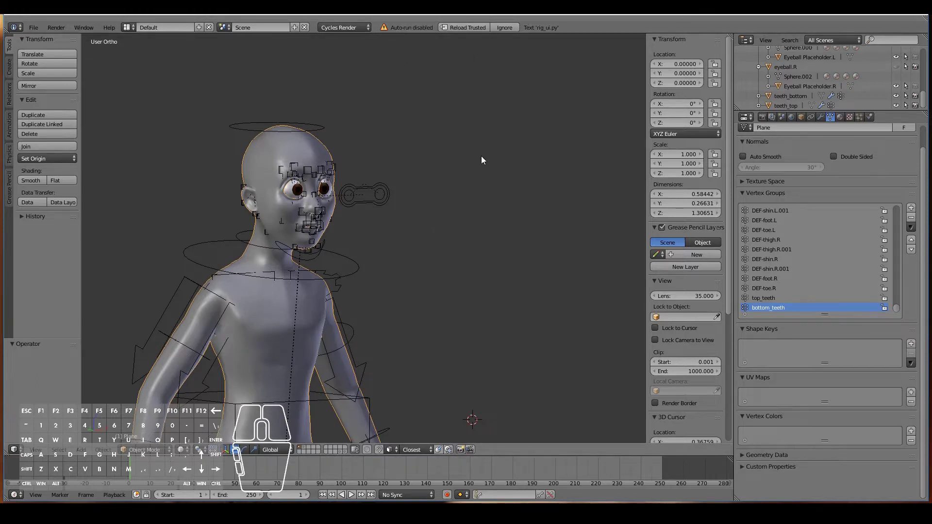
pyautogui.keyDown('shift'); pyautogui.scroll(-2, 482, 155); pyautogui.keyUp('shift')
pyautogui.moveTo(453, 203); pyautogui.dragTo(448, 200, button='middle')
pyautogui.keyDown('shift'); pyautogui.scroll(1, 458, 204); pyautogui.keyUp('shift')
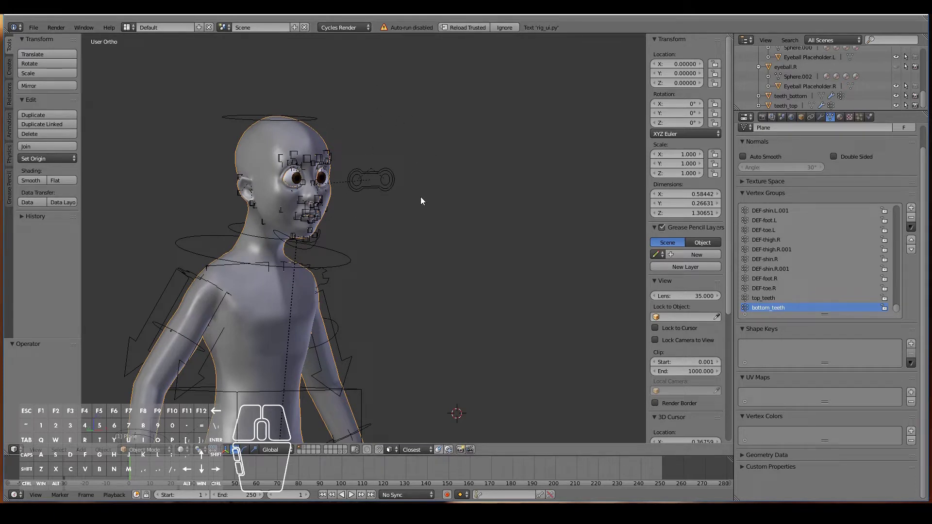
pyautogui.click(446, 28)
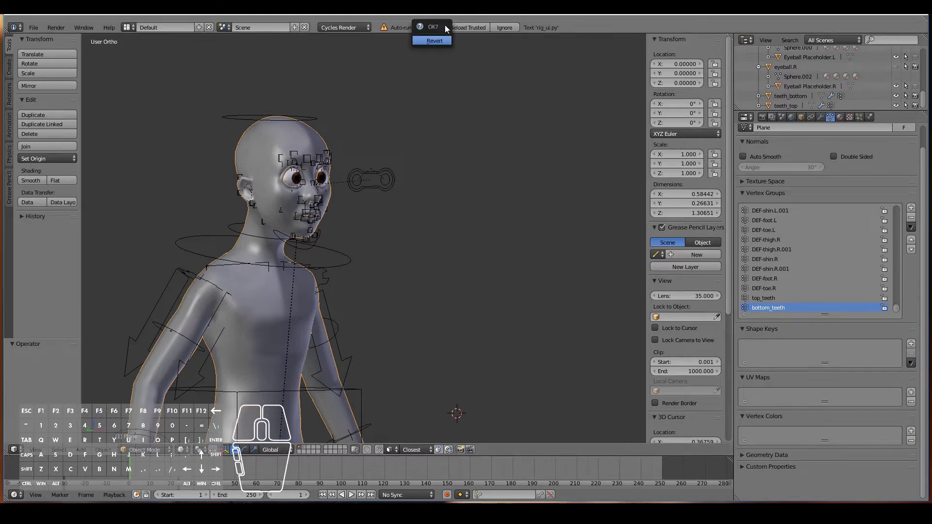
pyautogui.click(437, 41)
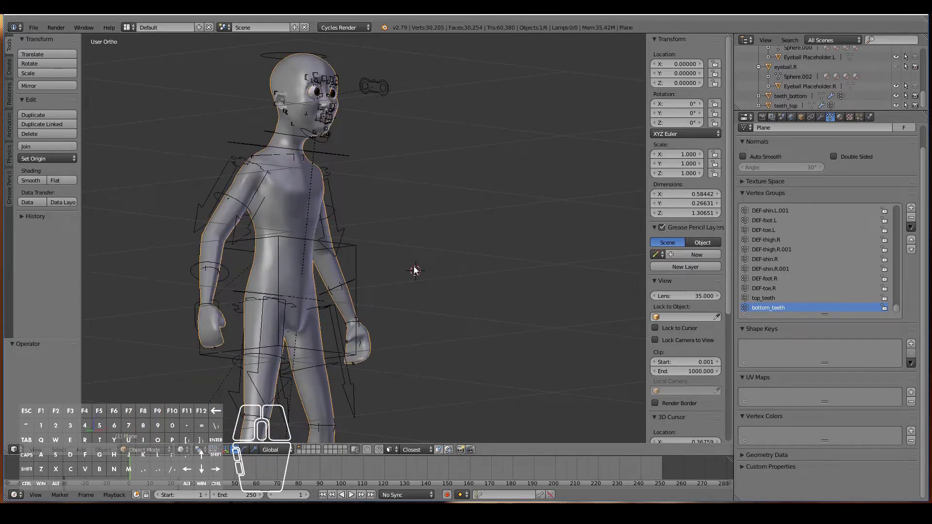
# Examine the rigged character from the front and the side.
pyautogui.moveTo(397, 190); pyautogui.dragTo(333, 206, button='middle')
pyautogui.press('KP_1')
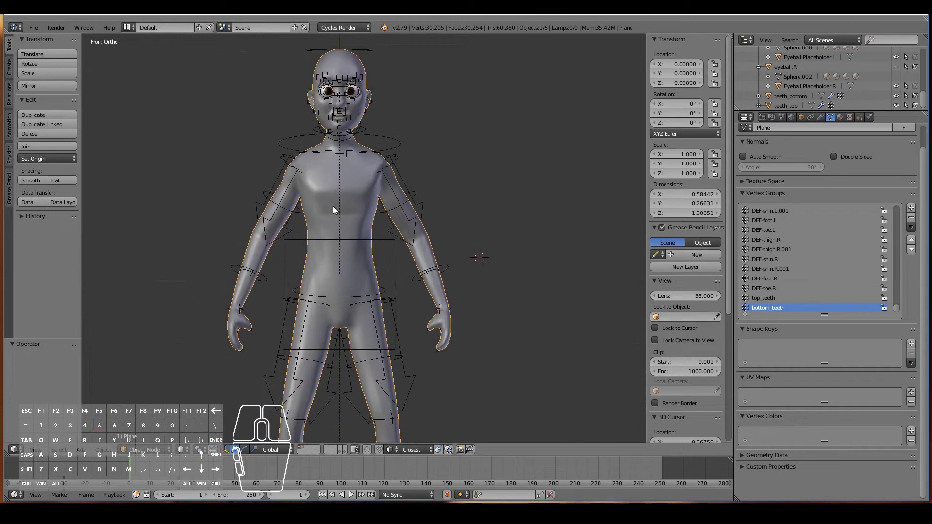
pyautogui.keyDown('shift'); pyautogui.scroll(6, 334, 206); pyautogui.keyUp('shift')
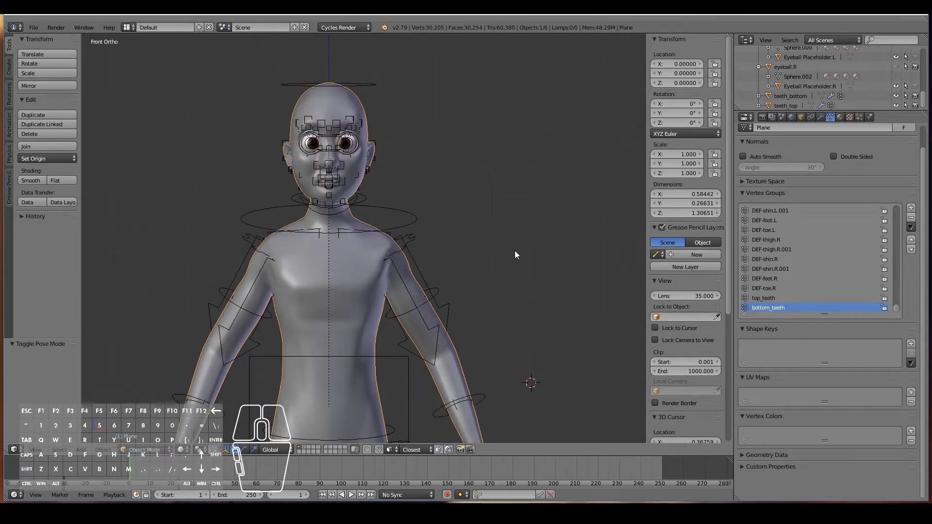
pyautogui.keyDown('shift'); pyautogui.scroll(-1, 512, 251); pyautogui.keyUp('shift')
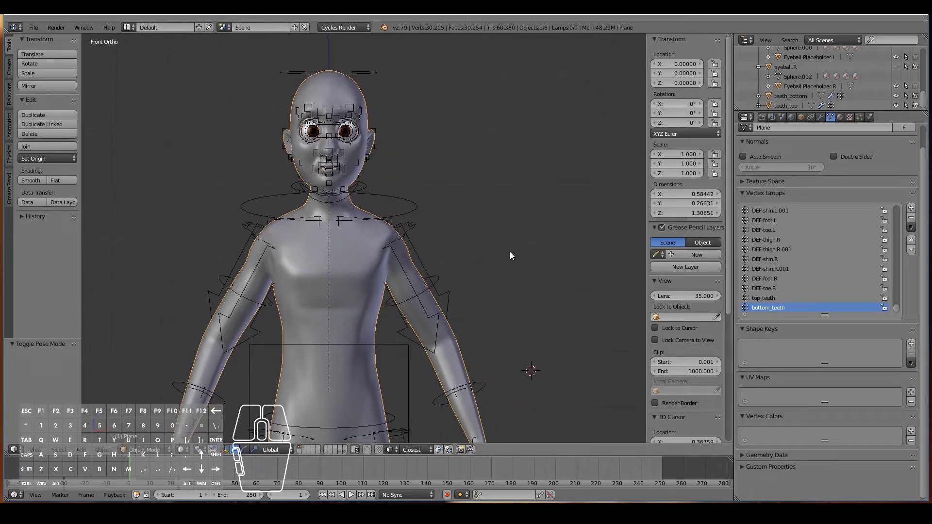
pyautogui.keyDown('shift'); pyautogui.scroll(1, 510, 252); pyautogui.keyUp('shift')
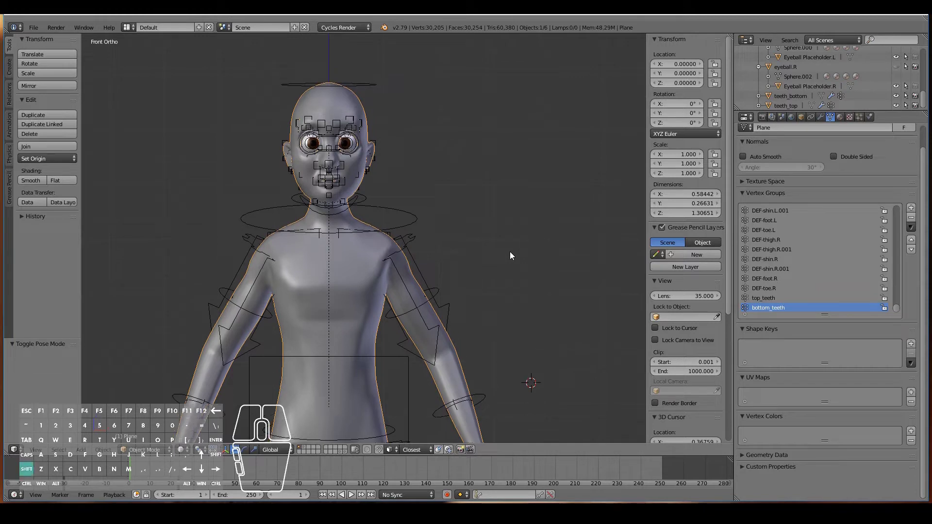
pyautogui.scroll(3, 381, 242)
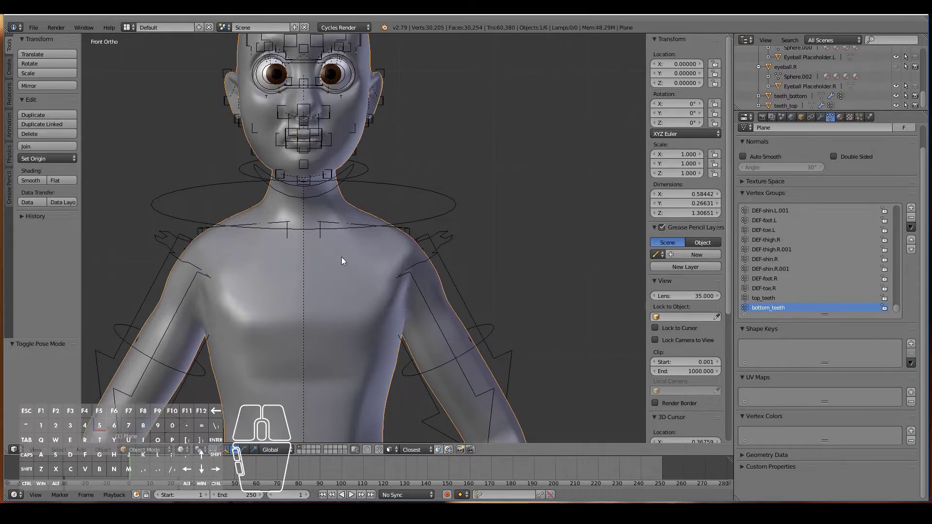
pyautogui.scroll(-2, 342, 257)
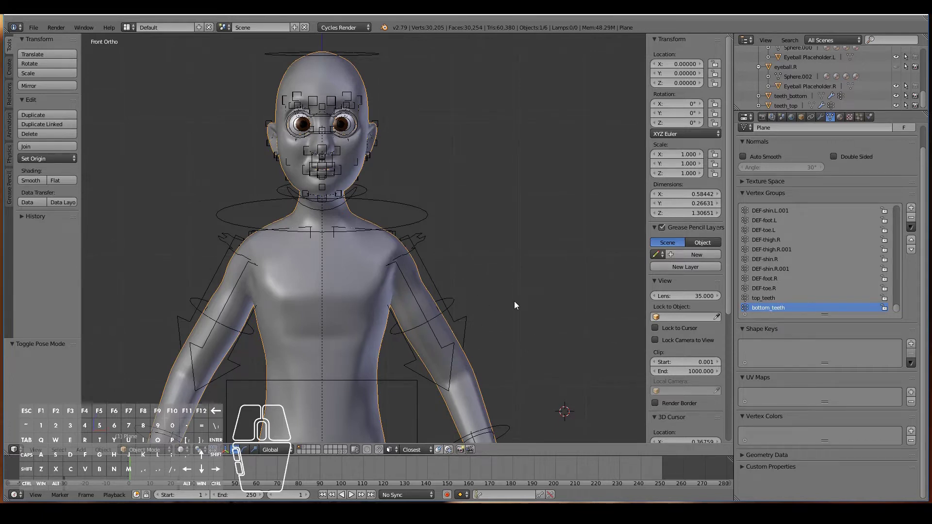
pyautogui.moveTo(499, 309); pyautogui.dragTo(565, 317, button='middle')
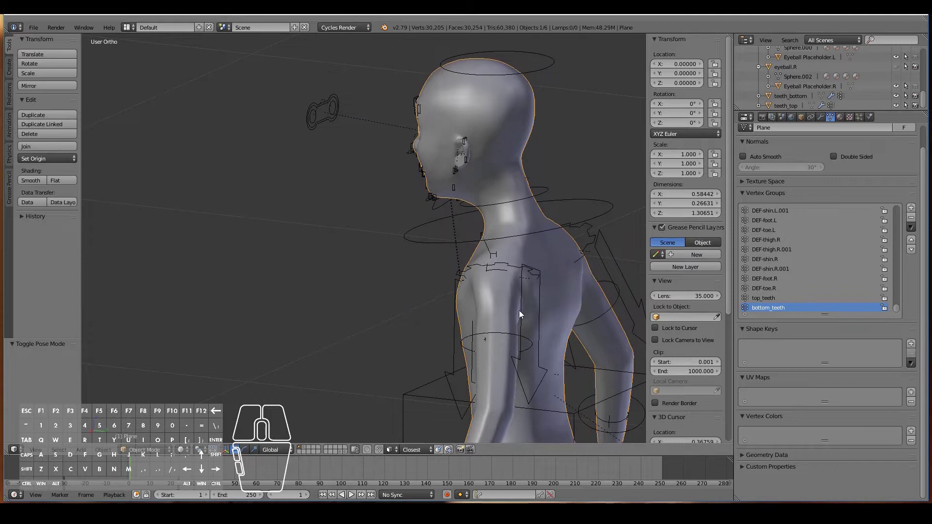
pyautogui.moveTo(417, 334); pyautogui.dragTo(521, 324, button='middle')
pyautogui.press('KP_1')
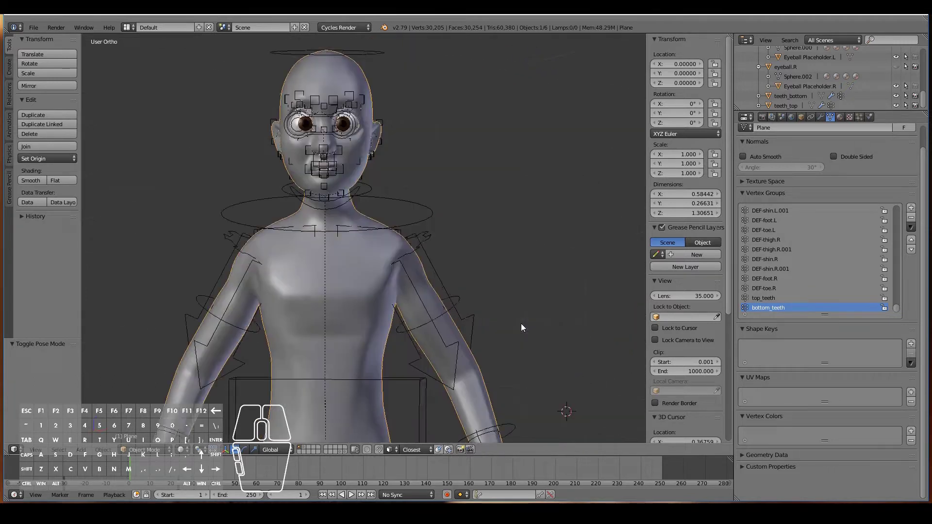
pyautogui.keyDown('shift'); pyautogui.scroll(-5, 520, 324); pyautogui.keyUp('shift')
pyautogui.scroll(-3, 381, 213)
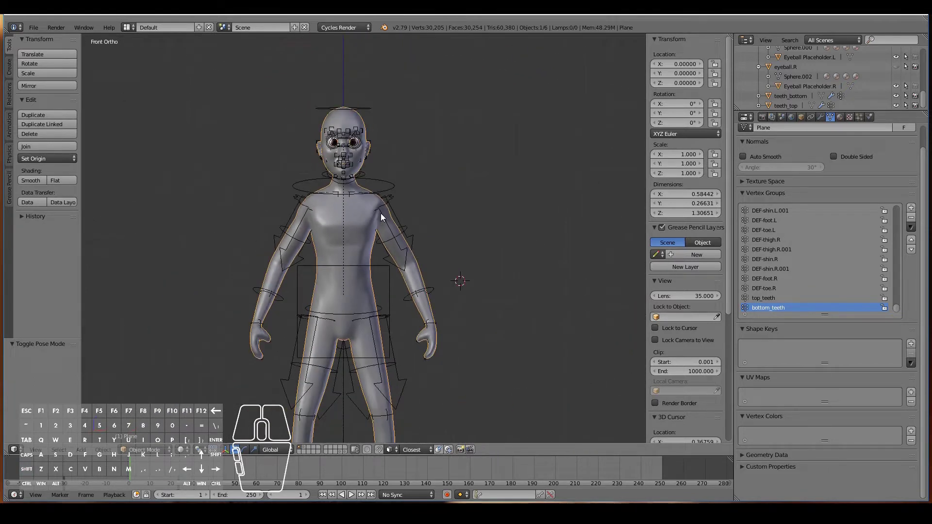
pyautogui.scroll(1, 383, 214)
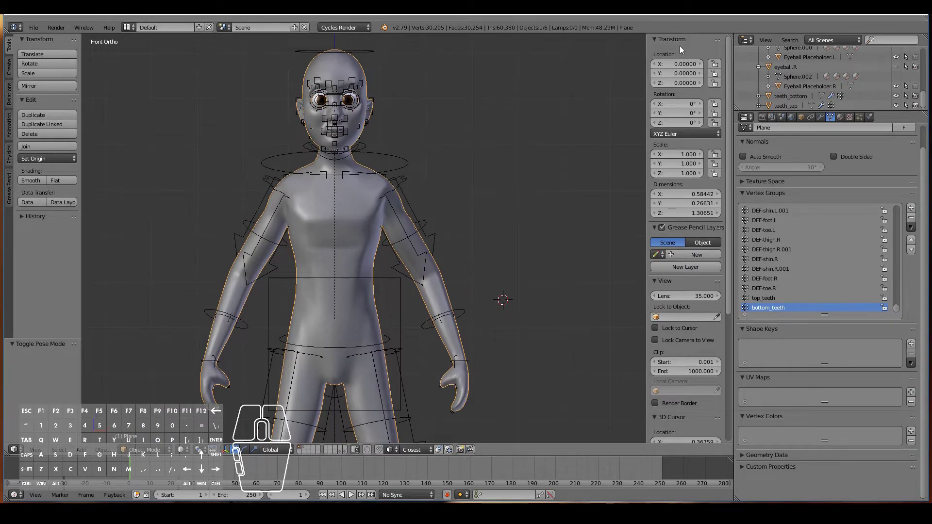
# Split the 3D view side by side, change the new area to the UV/Image Editor and narrow it.
pyautogui.moveTo(730, 36); pyautogui.dragTo(427, 87)
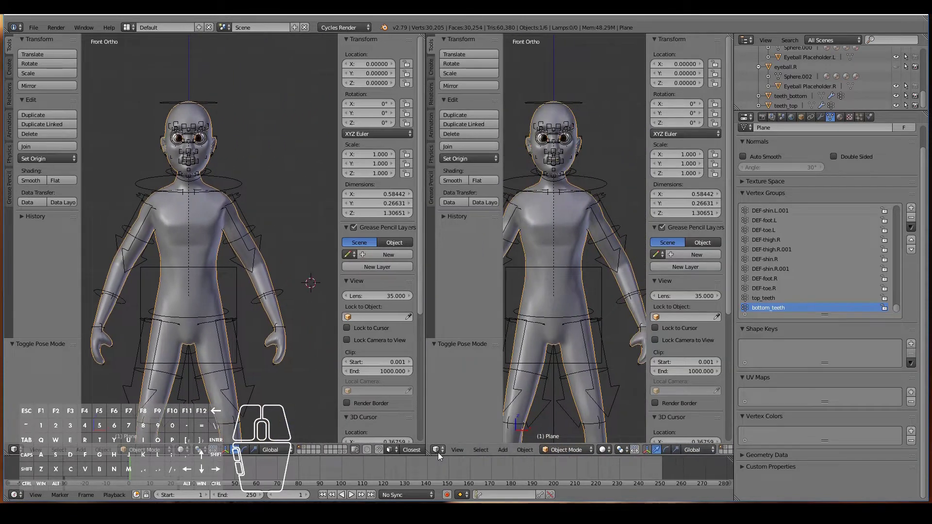
pyautogui.click(438, 450)
pyautogui.click(450, 375)
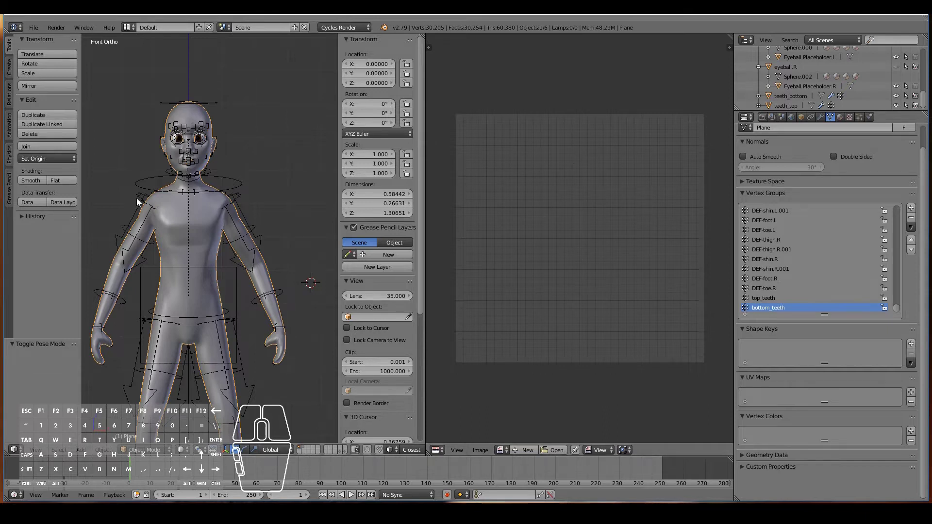
pyautogui.scroll(3, 228, 217)
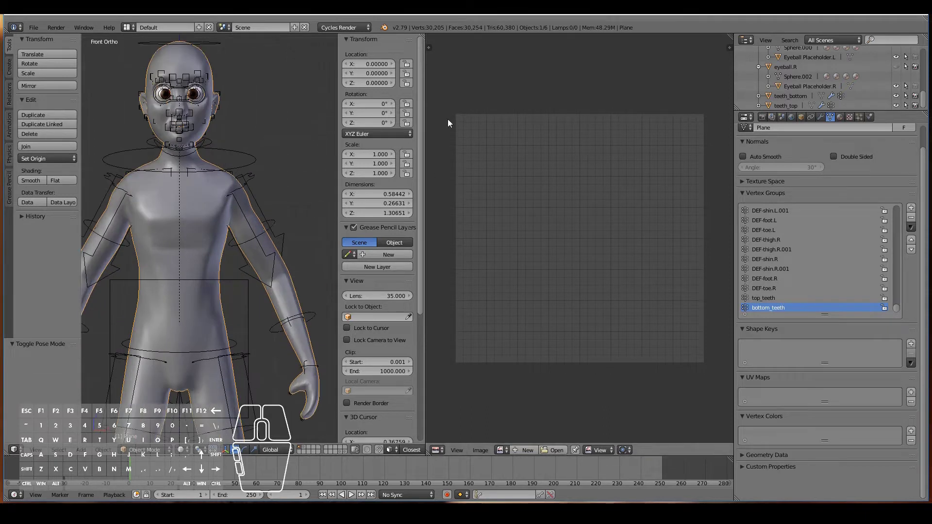
pyautogui.moveTo(424, 126); pyautogui.dragTo(693, 140)
# In Edit Mode, select the edge loops around both eye openings and clear their seams.
pyautogui.keyDown('shift'); pyautogui.scroll(-2, 427, 159); pyautogui.keyUp('shift')
pyautogui.moveTo(477, 220); pyautogui.dragTo(459, 223, button='middle')
pyautogui.keyDown('shift'); pyautogui.scroll(1, 446, 214); pyautogui.keyUp('shift')
pyautogui.keyDown('shift'); pyautogui.scroll(2, 446, 217); pyautogui.keyUp('shift')
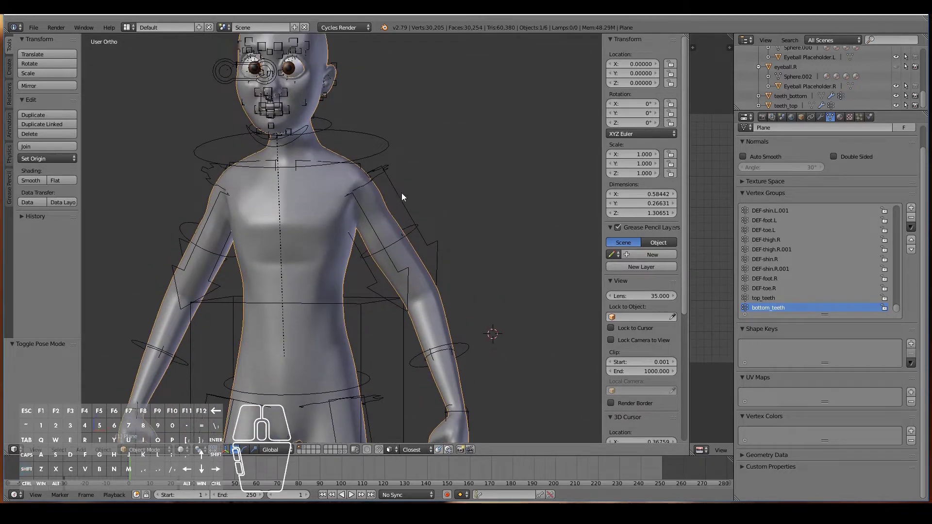
pyautogui.scroll(2, 418, 222)
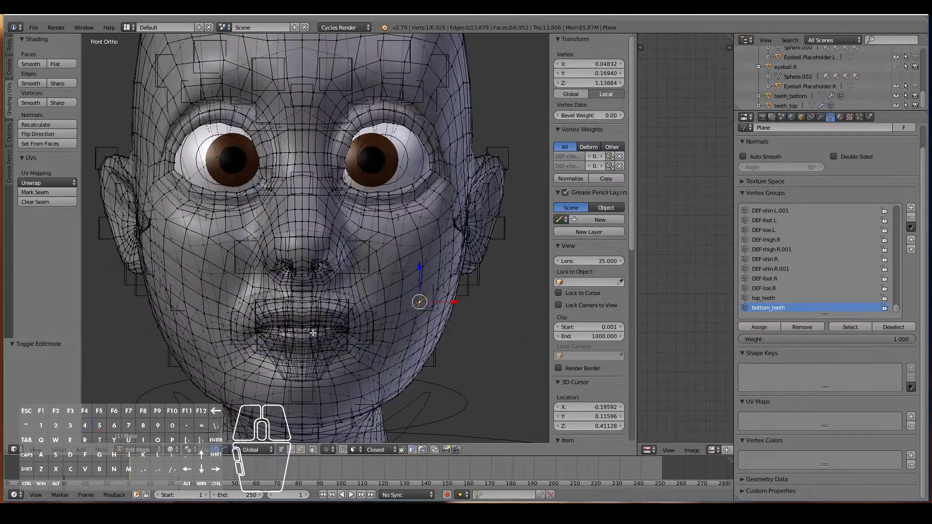
pyautogui.scroll(-7, 352, 314)
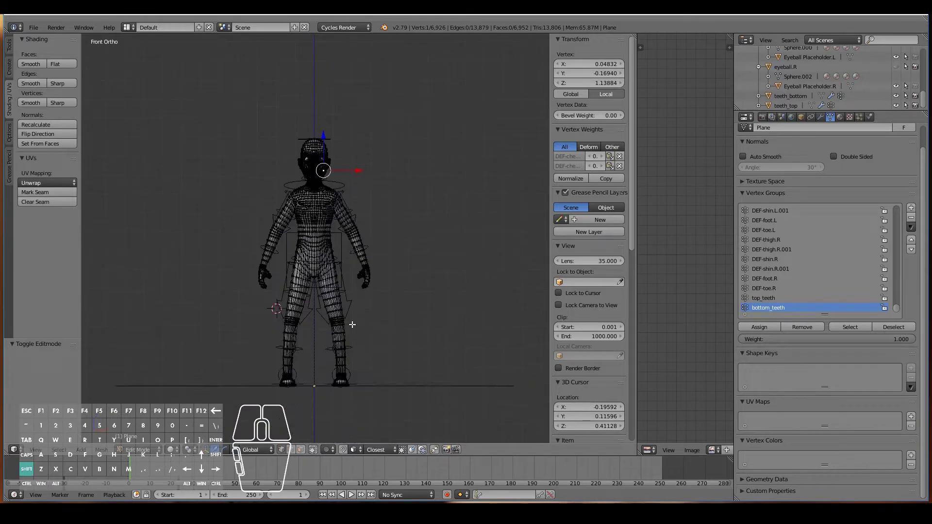
pyautogui.scroll(4, 352, 321)
pyautogui.keyDown('shift'); pyautogui.scroll(20, 353, 324); pyautogui.keyUp('shift')
pyautogui.scroll(6, 389, 333)
pyautogui.keyDown('shift'); pyautogui.scroll(-8, 390, 334); pyautogui.keyUp('shift')
pyautogui.keyDown('shift'); pyautogui.scroll(1, 390, 334); pyautogui.keyUp('shift')
pyautogui.keyDown('shift'); pyautogui.scroll(-6, 389, 334); pyautogui.keyUp('shift')
pyautogui.scroll(3, 390, 334)
pyautogui.moveTo(404, 320); pyautogui.dragTo(402, 342, button='middle')
pyautogui.keyDown('alt'); pyautogui.click(429, 335); pyautogui.keyUp('alt')
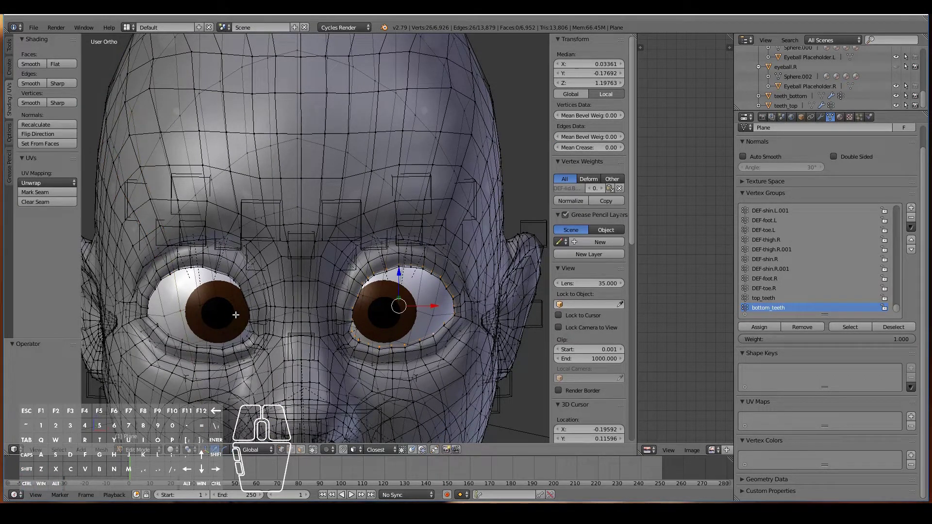
pyautogui.keyDown('alt'); pyautogui.keyDown('shift'); pyautogui.rightClick(192, 342); pyautogui.keyUp('shift'); pyautogui.keyUp('alt')
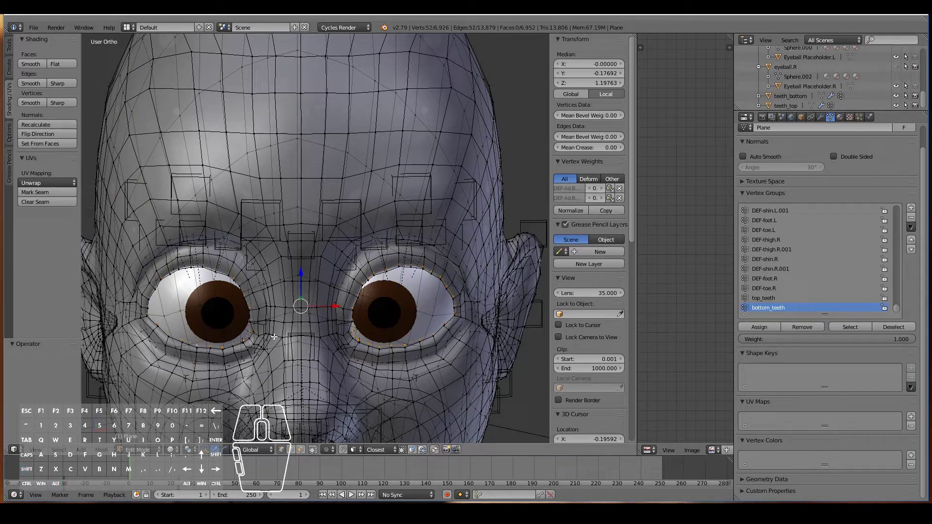
pyautogui.hotkey('ctrl', 'e')
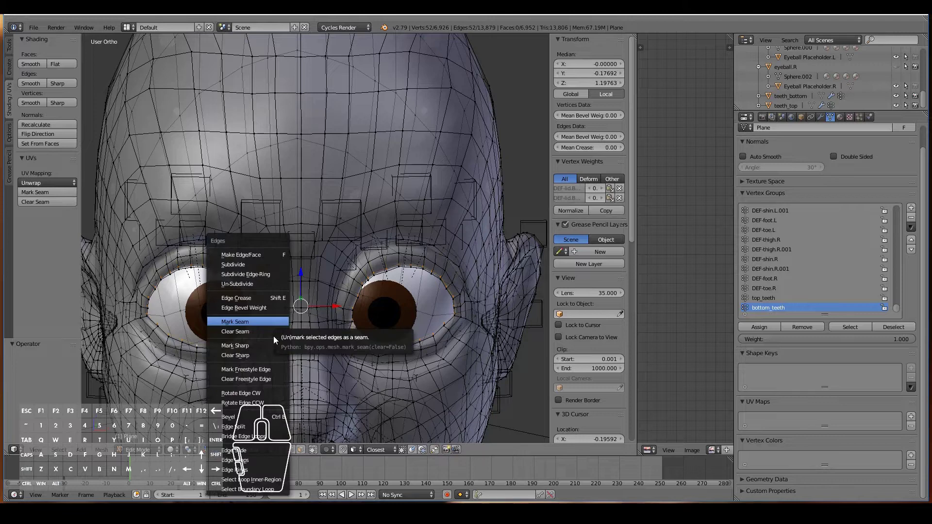
pyautogui.click(264, 330)
# Select the inner lip edge loop around the mouth opening and mark it as a seam.
pyautogui.keyDown('shift'); pyautogui.moveTo(380, 329); pyautogui.dragTo(380, 135, button='middle'); pyautogui.keyUp('shift')
pyautogui.scroll(3, 374, 329)
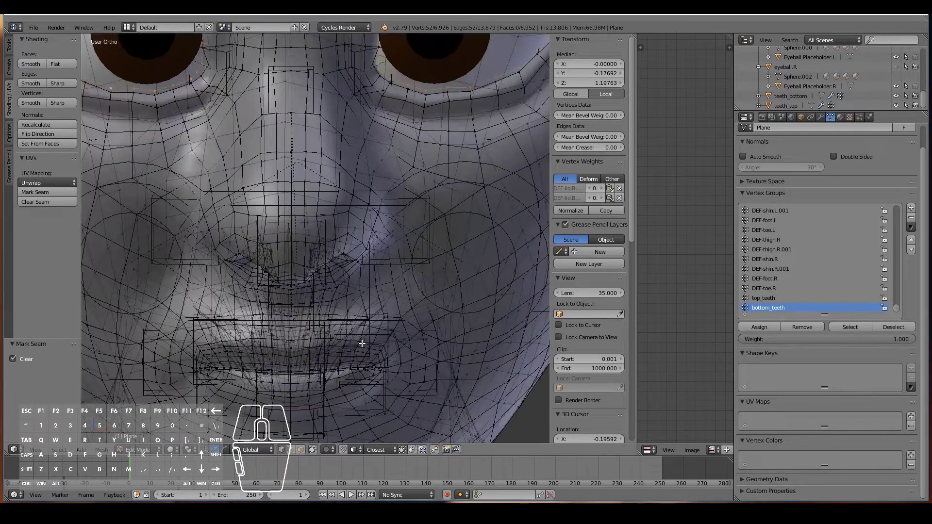
pyautogui.keyDown('shift'); pyautogui.moveTo(508, 339); pyautogui.dragTo(315, 339, button='middle'); pyautogui.keyUp('shift')
pyautogui.keyDown('shift'); pyautogui.moveTo(314, 415); pyautogui.dragTo(314, 342, button='middle'); pyautogui.keyUp('shift')
pyautogui.scroll(8, 314, 342)
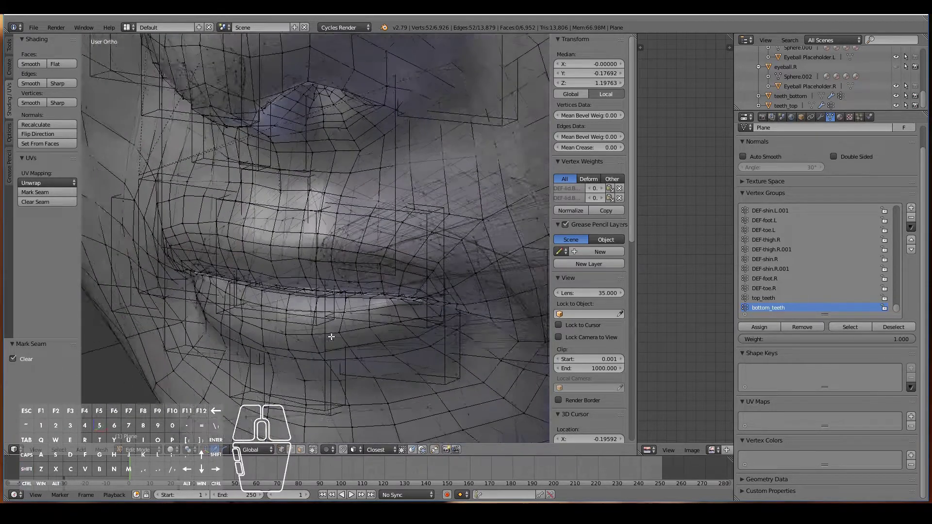
pyautogui.moveTo(371, 335); pyautogui.dragTo(376, 338, button='middle')
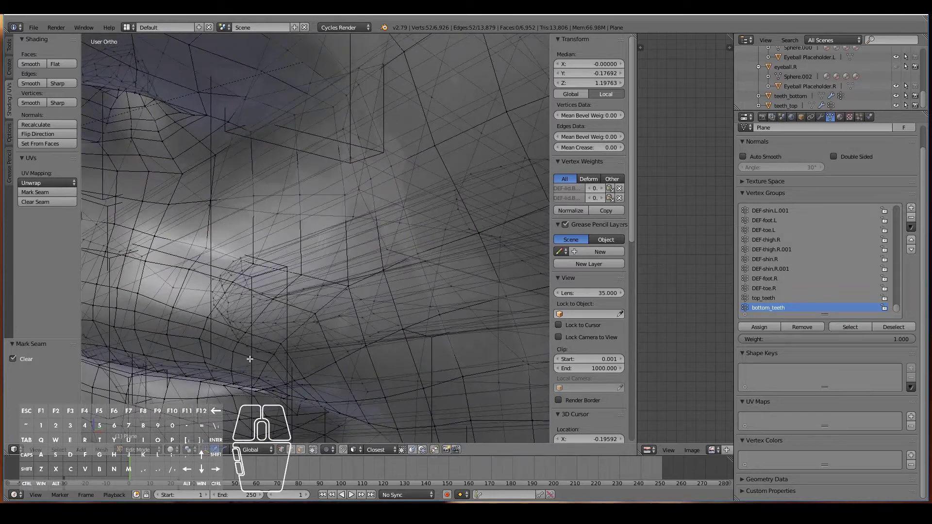
pyautogui.keyDown('alt'); pyautogui.click(221, 358); pyautogui.keyUp('alt')
pyautogui.scroll(-4, 272, 359)
pyautogui.scroll(3, 291, 362)
pyautogui.moveTo(292, 362)
pyautogui.mouseDown(button='middle')
pyautogui.moveTo(270, 364)
pyautogui.moveTo(292, 362)
pyautogui.mouseUp(button='middle')
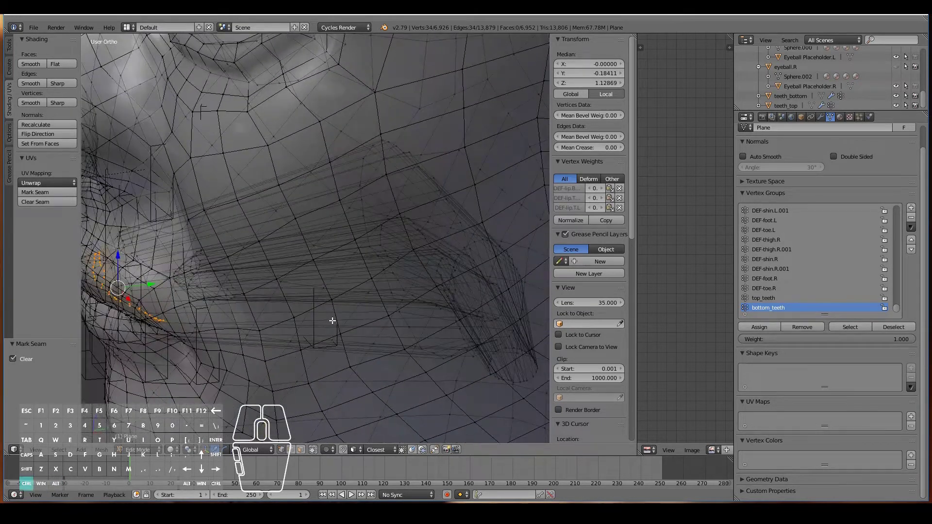
pyautogui.hotkey('ctrl', 'e')
pyautogui.click(318, 313)
# Mark the edge loop at the back end of the mouth cavity as a seam.
pyautogui.keyDown('alt'); pyautogui.rightClick(532, 383); pyautogui.keyUp('alt')
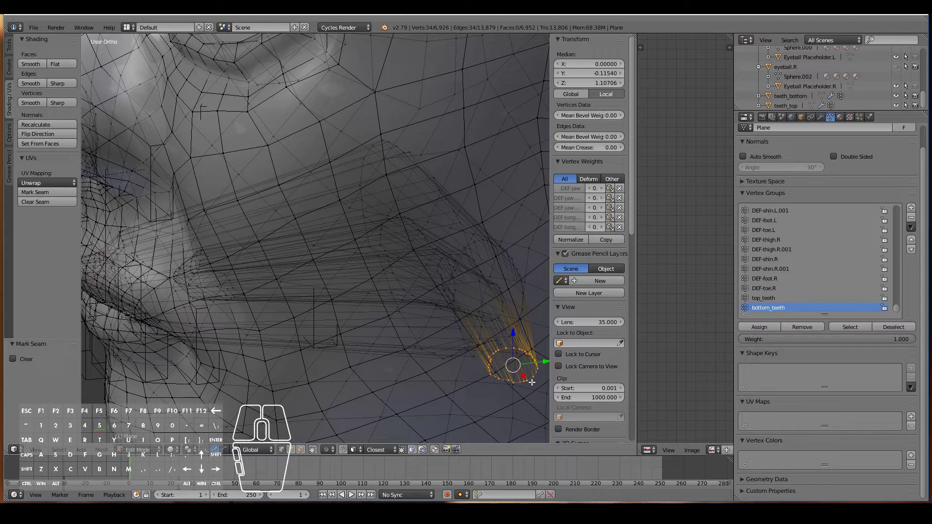
pyautogui.press('ctrl')
pyautogui.hotkey('ctrl', 'e')
pyautogui.click(429, 322)
# Select the lengthwise edge loop running along the centre line through the mouth cavity.
pyautogui.moveTo(344, 264); pyautogui.dragTo(241, 269, button='middle')
pyautogui.keyDown('alt'); pyautogui.rightClick(240, 273); pyautogui.keyUp('alt')
pyautogui.keyDown('alt'); pyautogui.rightClick(231, 270); pyautogui.keyUp('alt')
pyautogui.keyDown('alt'); pyautogui.rightClick(231, 270); pyautogui.keyUp('alt')
pyautogui.keyDown('alt'); pyautogui.rightClick(232, 267); pyautogui.keyUp('alt')
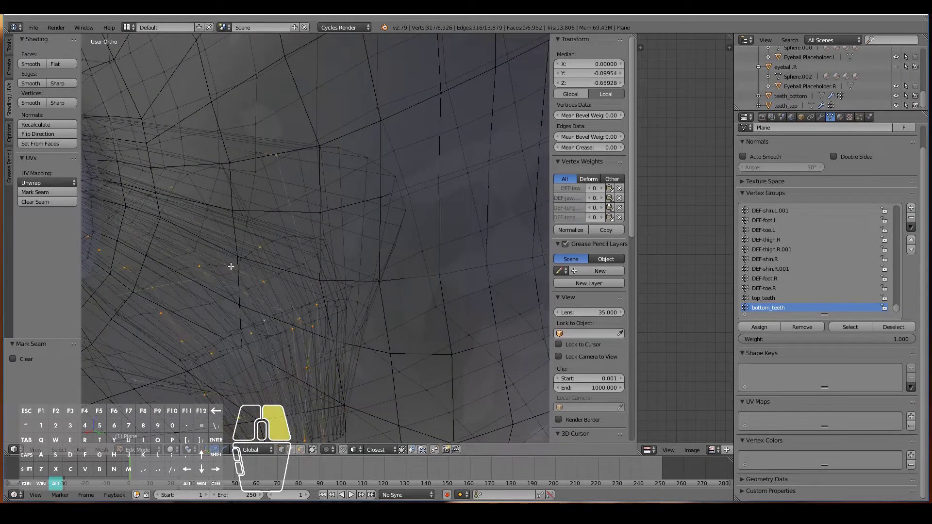
# Deselect the centre-line vertices over the nose and head with Circle Select.
pyautogui.scroll(-4, 228, 270)
pyautogui.moveTo(222, 283); pyautogui.dragTo(286, 280, button='middle')
pyautogui.press('c')
pyautogui.moveTo(323, 344)
pyautogui.mouseDown(button='middle')
pyautogui.moveTo(189, 331)
pyautogui.moveTo(132, 291)
pyautogui.moveTo(124, 126)
pyautogui.mouseUp(button='middle')
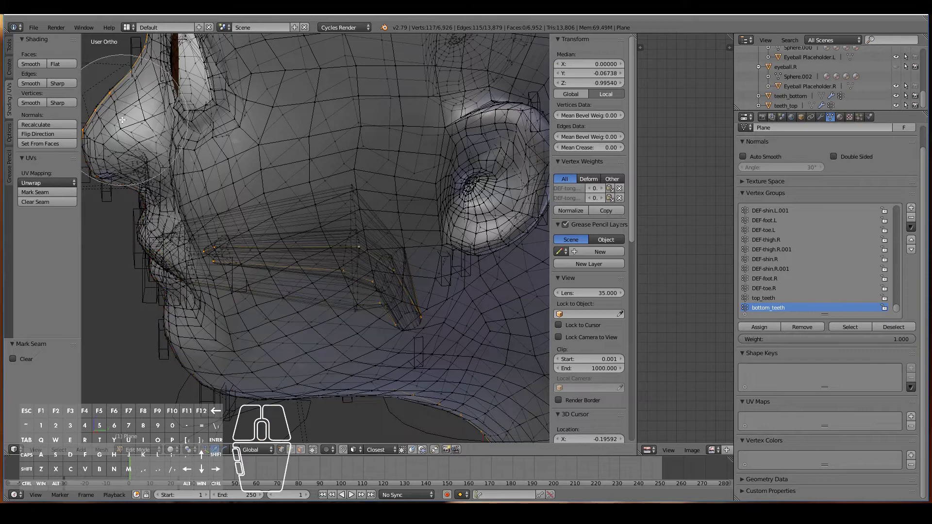
pyautogui.rightClick(122, 120)
pyautogui.scroll(-5, 158, 160)
pyautogui.press('c')
pyautogui.moveTo(231, 53)
pyautogui.mouseDown(button='middle')
pyautogui.moveTo(230, 114)
pyautogui.moveTo(253, 78)
pyautogui.mouseUp(button='middle')
pyautogui.rightClick(306, 57)
# Deselect the remaining centre-line vertices outside the mouth cavity with Circle Select.
pyautogui.moveTo(180, 209)
pyautogui.mouseDown(button='middle')
pyautogui.moveTo(275, 218)
pyautogui.moveTo(274, 191)
pyautogui.moveTo(204, 218)
pyautogui.mouseUp(button='middle')
pyautogui.scroll(-5, 204, 219)
pyautogui.press('c')
pyautogui.moveTo(301, 161)
pyautogui.mouseDown(button='middle')
pyautogui.moveTo(367, 149)
pyautogui.moveTo(417, 208)
pyautogui.moveTo(430, 301)
pyautogui.moveTo(354, 334)
pyautogui.moveTo(356, 379)
pyautogui.moveTo(309, 371)
pyautogui.moveTo(375, 359)
pyautogui.mouseUp(button='middle')
pyautogui.rightClick(357, 378)
pyautogui.scroll(-5, 358, 379)
pyautogui.press('c')
pyautogui.rightClick(375, 359)
pyautogui.scroll(14, 374, 359)
pyautogui.press('c')
pyautogui.middleClick(358, 385)
pyautogui.rightClick(358, 386)
pyautogui.press('c')
pyautogui.rightClick(401, 387)
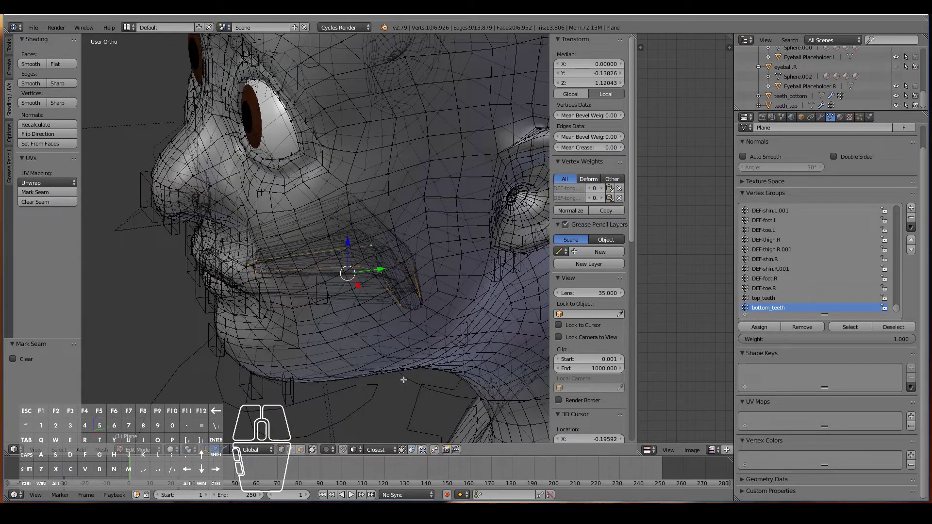
# Deselect the stray centre-line vertex at the lower back of the mouth cavity with Circle Select.
pyautogui.scroll(3, 399, 387)
pyautogui.moveTo(447, 362); pyautogui.dragTo(410, 362, button='middle')
pyautogui.scroll(-6, 410, 361)
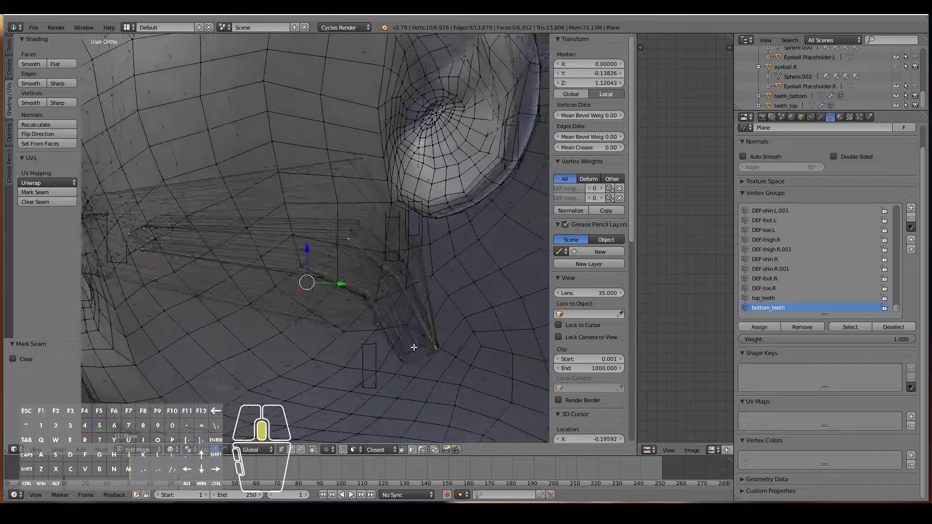
pyautogui.scroll(5, 433, 377)
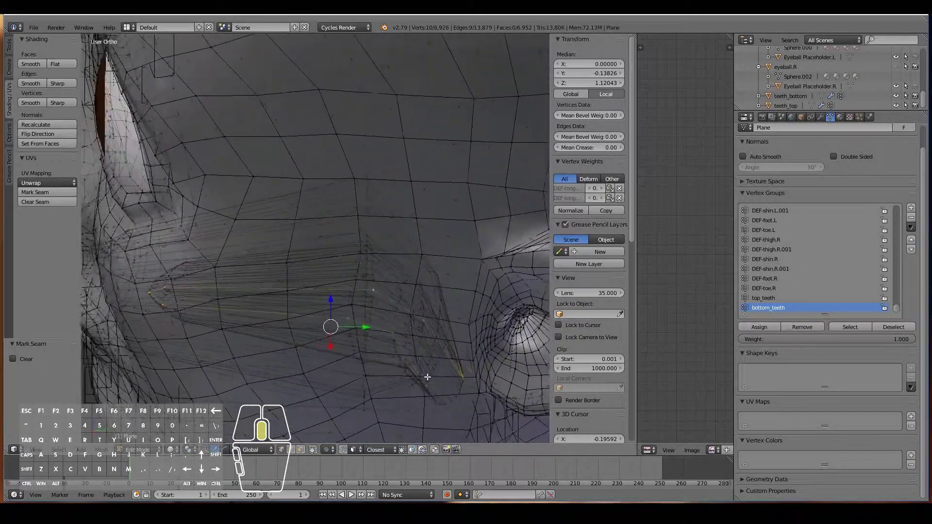
pyautogui.scroll(2, 436, 374)
pyautogui.press('c')
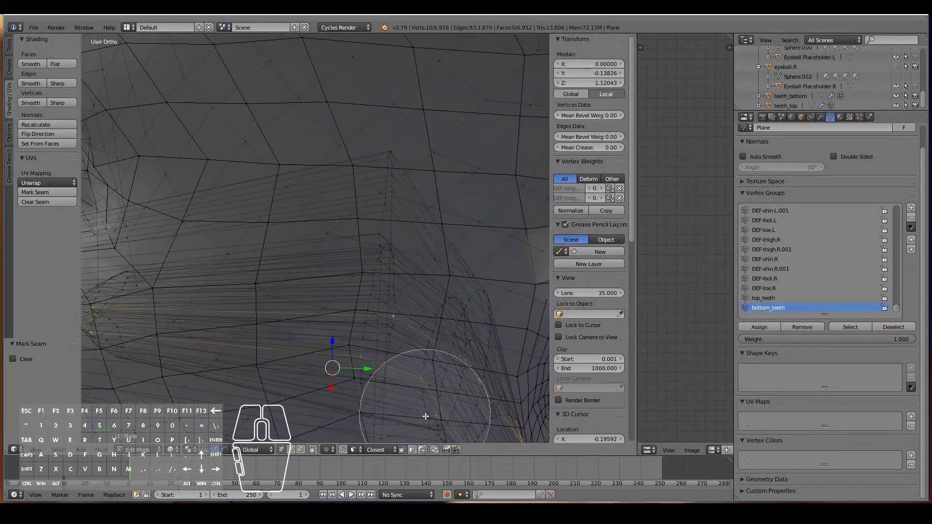
pyautogui.press('Escape')
pyautogui.scroll(-2, 292, 353)
pyautogui.moveTo(294, 344); pyautogui.dragTo(258, 340, button='middle')
pyautogui.moveTo(263, 336)
pyautogui.mouseDown(button='middle')
pyautogui.moveTo(262, 325)
pyautogui.moveTo(284, 317)
pyautogui.moveTo(302, 327)
pyautogui.mouseUp(button='middle')
pyautogui.scroll(2, 262, 318)
pyautogui.press('c')
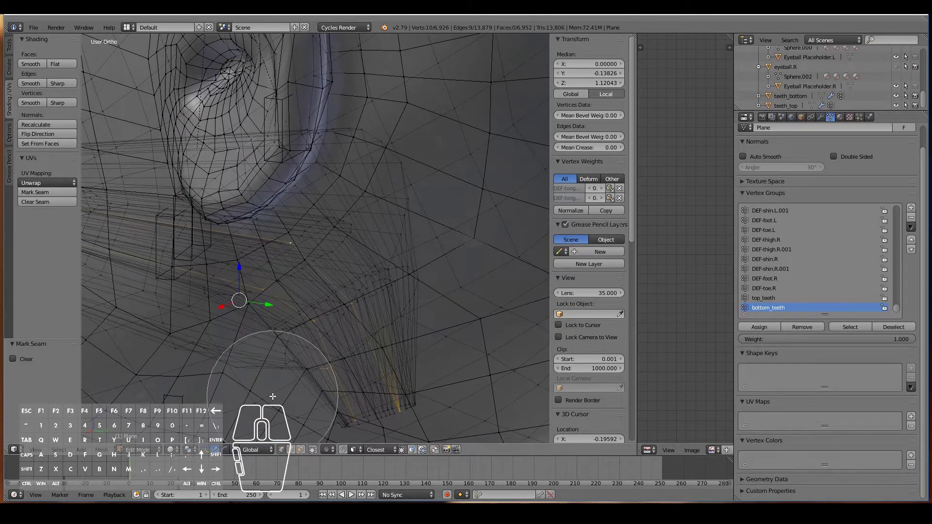
pyautogui.middleClick(270, 396)
pyautogui.rightClick(270, 396)
# Mark the remaining selected centre-line edges through the mouth cavity as a seam and clear the selection.
pyautogui.scroll(-2, 272, 353)
pyautogui.moveTo(281, 338); pyautogui.dragTo(324, 345, button='middle')
pyautogui.hotkey('ctrl', 'e')
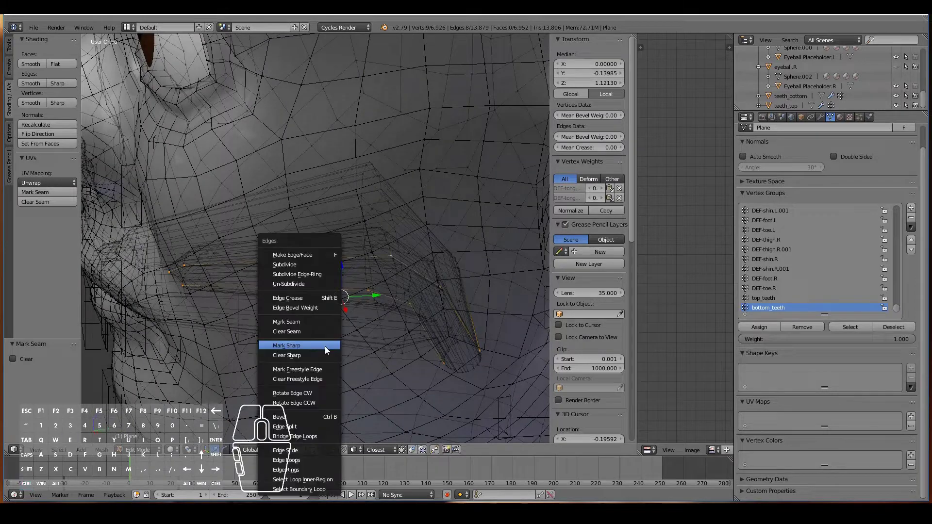
pyautogui.click(304, 321)
pyautogui.scroll(-5, 304, 319)
pyautogui.press('a')
# Mark the edge loop around the opening of the character's left nostril as a seam.
pyautogui.moveTo(257, 313); pyautogui.dragTo(340, 305, button='middle')
pyautogui.scroll(3, 232, 305)
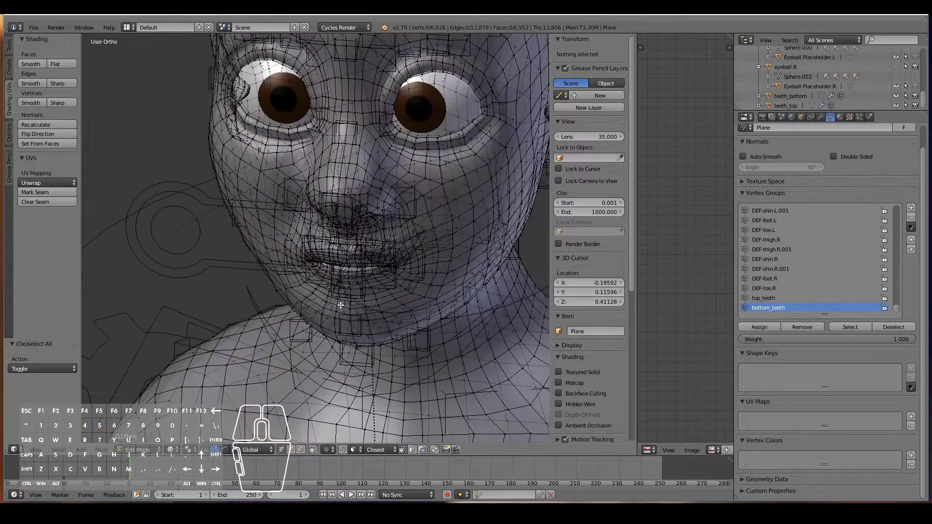
pyautogui.scroll(-2, 341, 305)
pyautogui.press('KP_1')
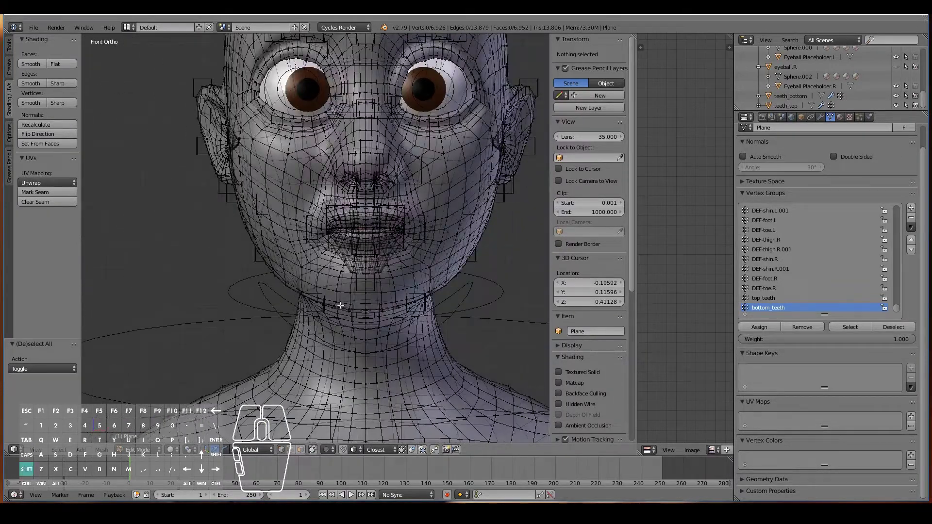
pyautogui.scroll(5, 426, 305)
pyautogui.moveTo(378, 275); pyautogui.dragTo(397, 235, button='middle')
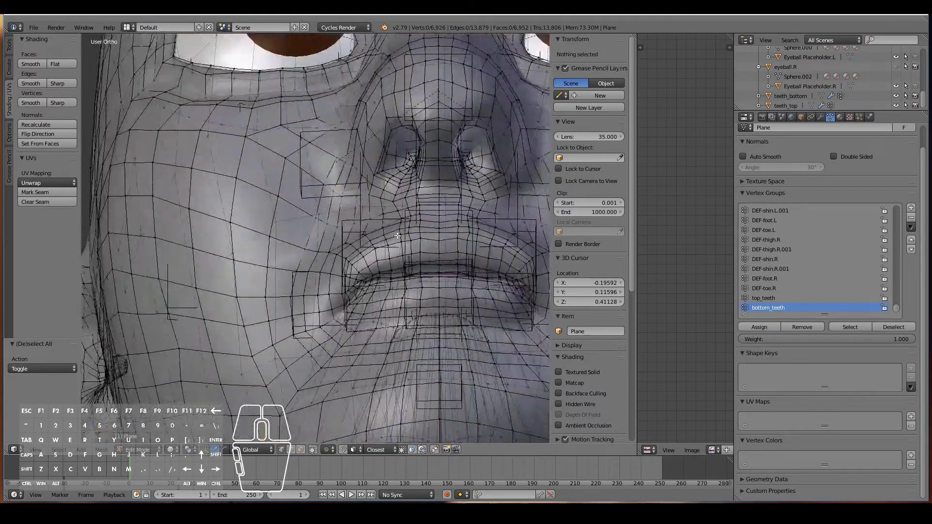
pyautogui.keyDown('alt'); pyautogui.rightClick(486, 144); pyautogui.keyUp('alt')
pyautogui.hotkey('ctrl', 'e')
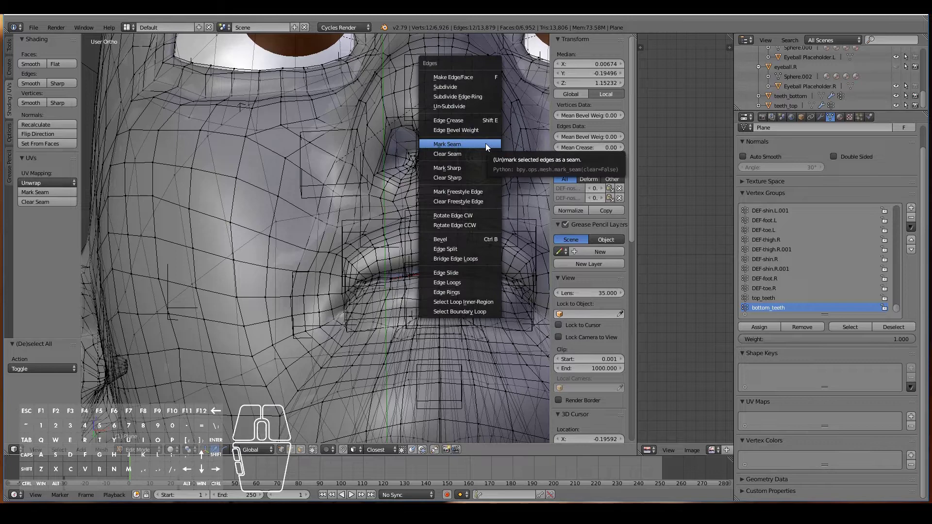
pyautogui.click(486, 144)
# Select the edge loop around the base of the character's left ear, front and back, and mark it as a seam.
pyautogui.scroll(-5, 361, 193)
pyautogui.press('KP_1')
pyautogui.moveTo(473, 249); pyautogui.dragTo(368, 254, button='middle')
pyautogui.scroll(2, 368, 253)
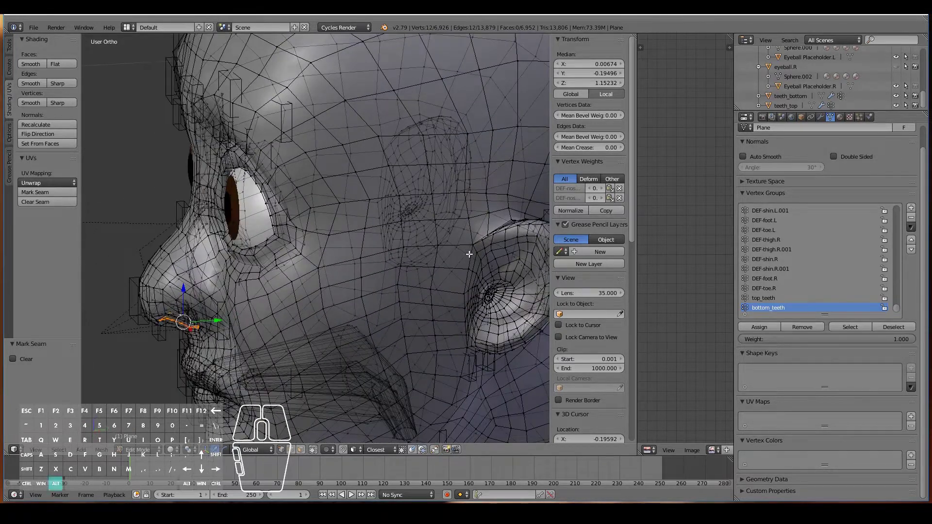
pyautogui.keyDown('alt'); pyautogui.rightClick(468, 255); pyautogui.keyUp('alt')
pyautogui.keyDown('alt'); pyautogui.rightClick(471, 253); pyautogui.keyUp('alt')
pyautogui.keyDown('alt'); pyautogui.rightClick(468, 255); pyautogui.keyUp('alt')
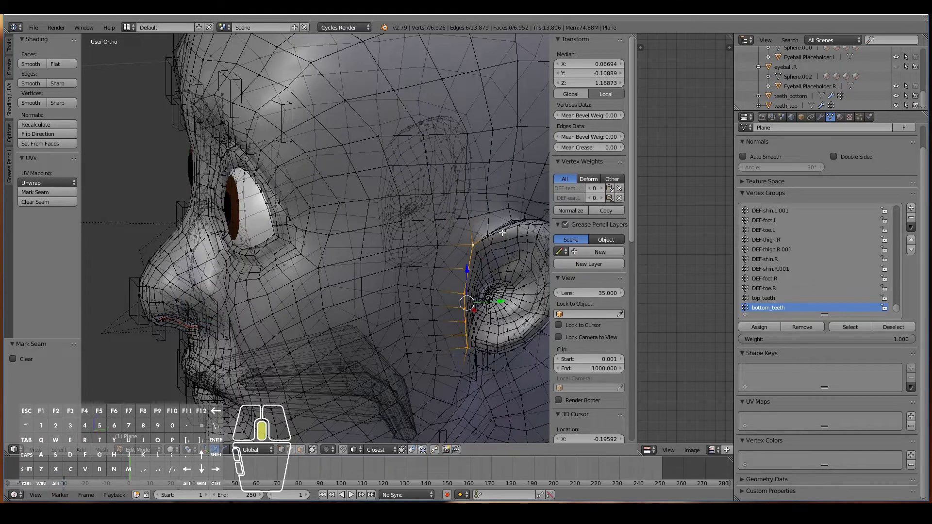
pyautogui.moveTo(506, 233); pyautogui.dragTo(449, 222, button='middle')
pyautogui.moveTo(369, 236); pyautogui.dragTo(354, 271, button='middle')
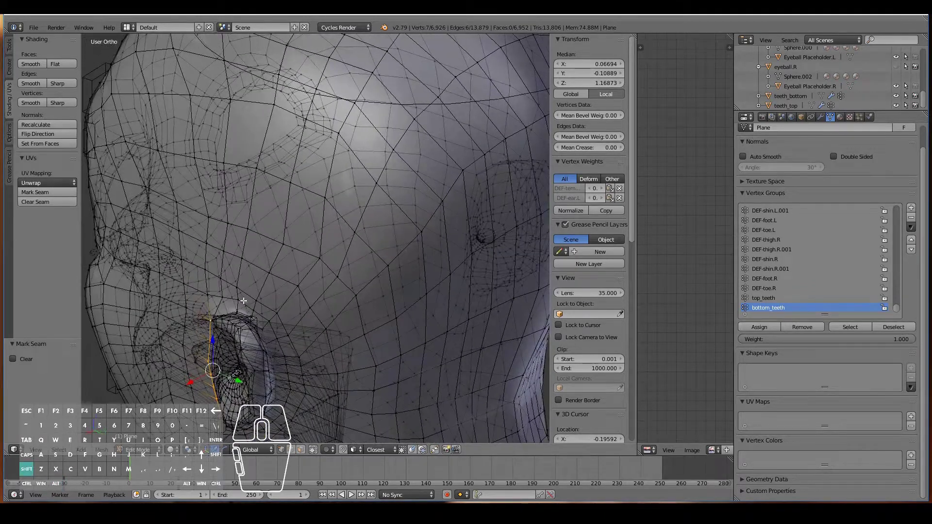
pyautogui.keyDown('alt'); pyautogui.keyDown('shift'); pyautogui.rightClick(246, 312); pyautogui.keyUp('shift'); pyautogui.keyUp('alt')
pyautogui.moveTo(245, 313); pyautogui.dragTo(279, 284, button='middle')
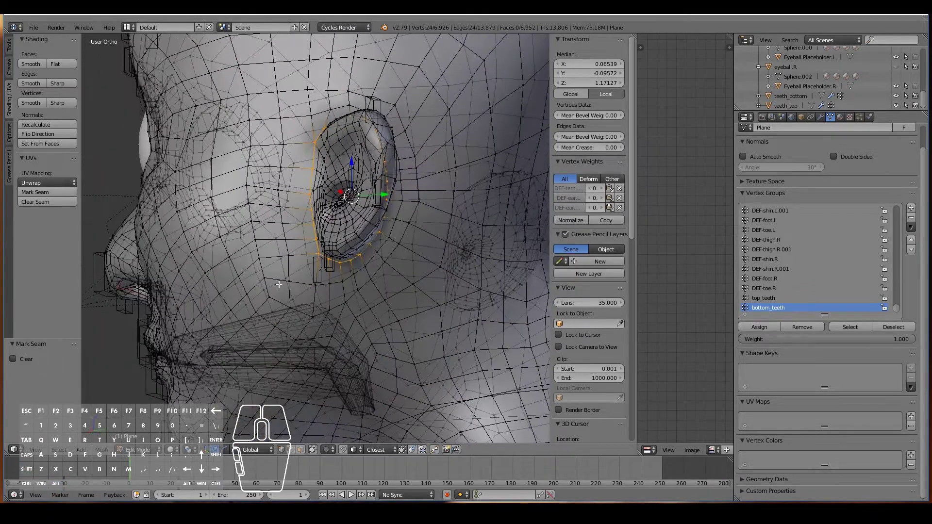
pyautogui.hotkey('ctrl', 'e')
pyautogui.click(279, 284)
# Mark the matching edge loop around the base of the character's right ear as a seam.
pyautogui.scroll(-4, 279, 284)
pyautogui.moveTo(145, 287); pyautogui.dragTo(391, 295, button='middle')
pyautogui.scroll(3, 231, 257)
pyautogui.moveTo(172, 190); pyautogui.dragTo(134, 206, button='middle')
pyautogui.keyDown('shift'); pyautogui.scroll(4, 134, 206); pyautogui.keyUp('shift')
pyautogui.keyDown('ctrl'); pyautogui.scroll(-7, 134, 206); pyautogui.keyUp('ctrl')
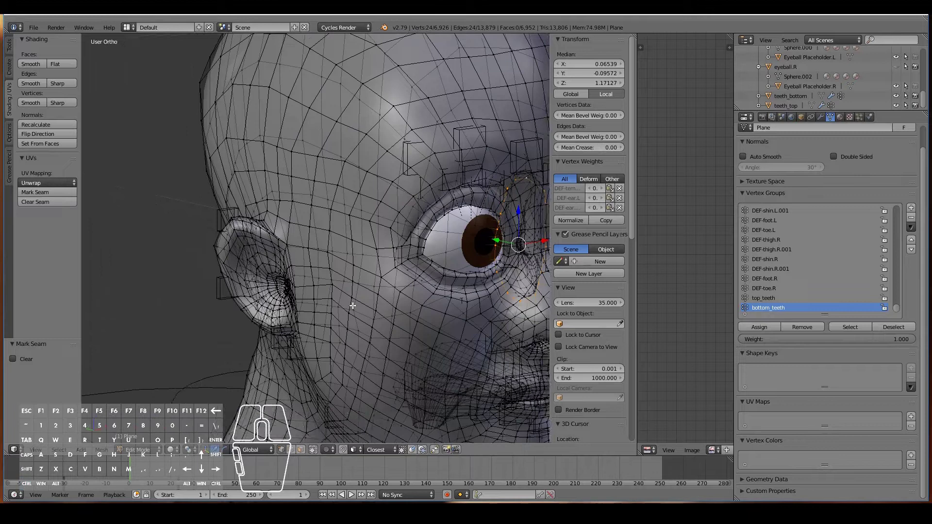
pyautogui.scroll(3, 338, 298)
pyautogui.moveTo(257, 275); pyautogui.dragTo(277, 273, button='middle')
pyautogui.keyDown('alt'); pyautogui.keyDown('shift'); pyautogui.rightClick(277, 273); pyautogui.keyUp('shift'); pyautogui.keyUp('alt')
pyautogui.hotkey('ctrl', 'e')
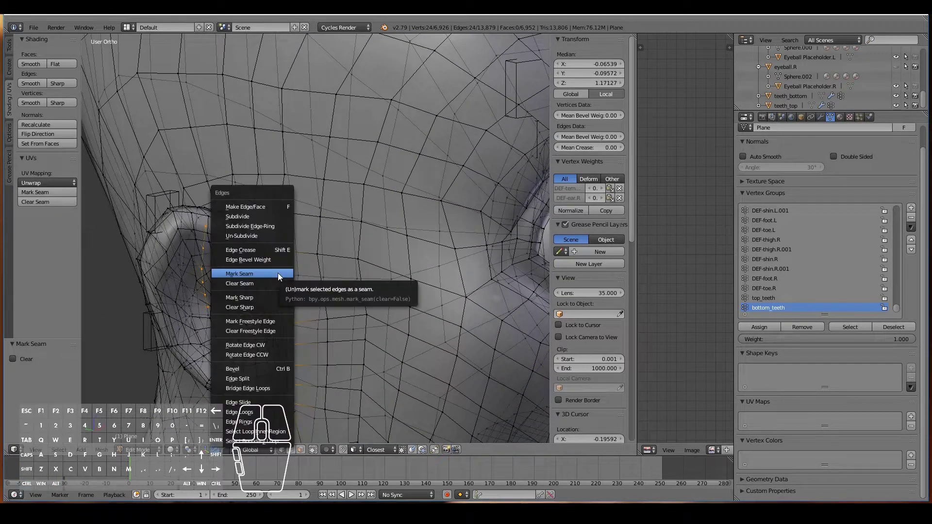
pyautogui.click(278, 273)
# Select the edge loop running from the ear canal over the earlobe, down the neck and across to the other ear.
pyautogui.scroll(-3, 349, 316)
pyautogui.scroll(6, 264, 318)
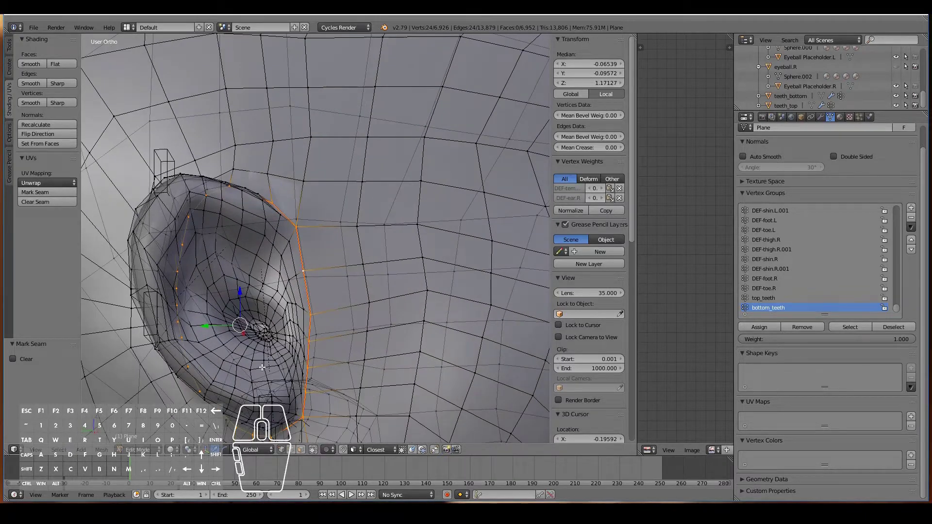
pyautogui.keyDown('alt'); pyautogui.rightClick(266, 370); pyautogui.keyUp('alt')
pyautogui.moveTo(266, 370); pyautogui.dragTo(430, 409, button='middle')
pyautogui.scroll(-5, 291, 345)
pyautogui.scroll(4, 431, 409)
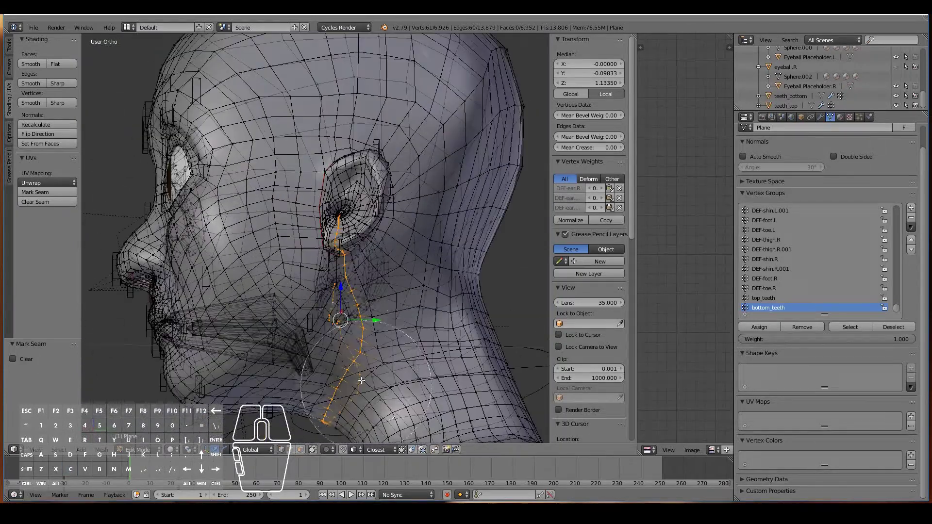
# Deselect the loop's vertices on the neck below both ears with Circle Select, keeping only the parts within the ears.
pyautogui.moveTo(361, 378); pyautogui.dragTo(404, 351, button='middle')
pyautogui.press('c')
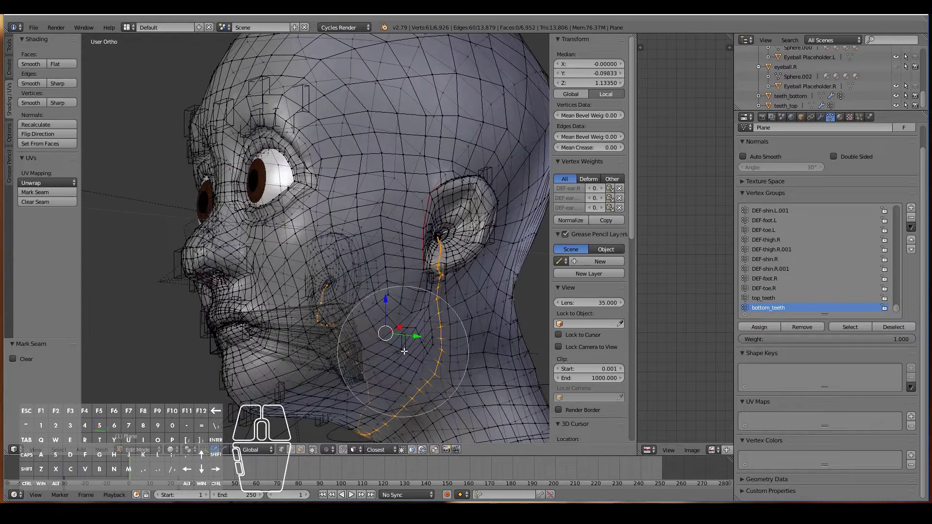
pyautogui.moveTo(398, 415); pyautogui.dragTo(273, 378, button='middle')
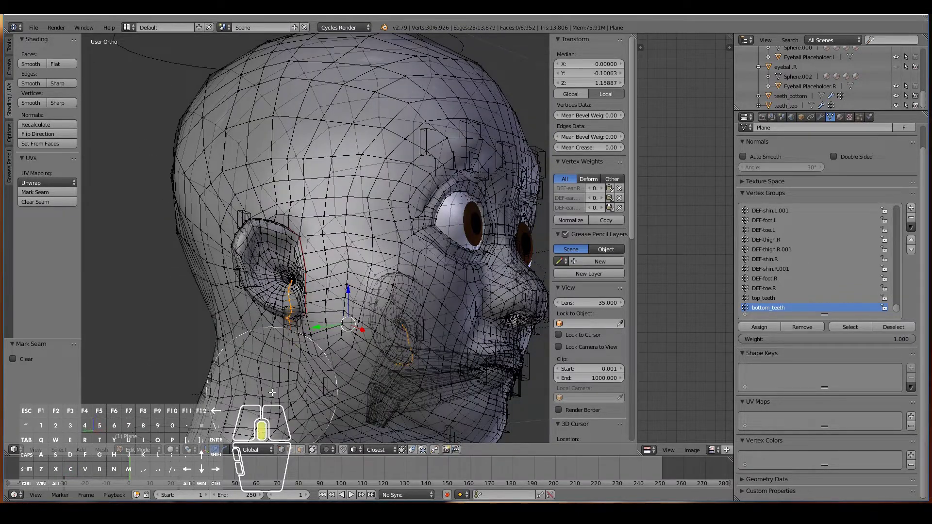
pyautogui.scroll(5, 272, 392)
pyautogui.moveTo(272, 392)
pyautogui.mouseDown(button='middle')
pyautogui.moveTo(305, 355)
pyautogui.moveTo(309, 400)
pyautogui.moveTo(280, 409)
pyautogui.moveTo(273, 399)
pyautogui.mouseUp(button='middle')
pyautogui.scroll(1, 278, 411)
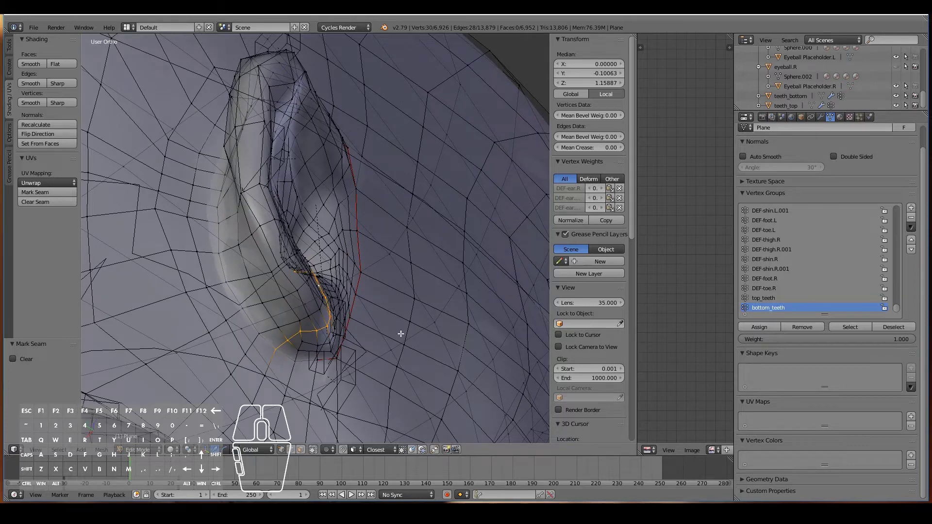
# Mark the selected edges from the ear canals to the earlobes as seams and clear the selection.
pyautogui.scroll(-4, 418, 350)
pyautogui.moveTo(420, 360); pyautogui.dragTo(145, 416, button='middle')
pyautogui.scroll(2, 287, 381)
pyautogui.moveTo(287, 381); pyautogui.dragTo(285, 366, button='middle')
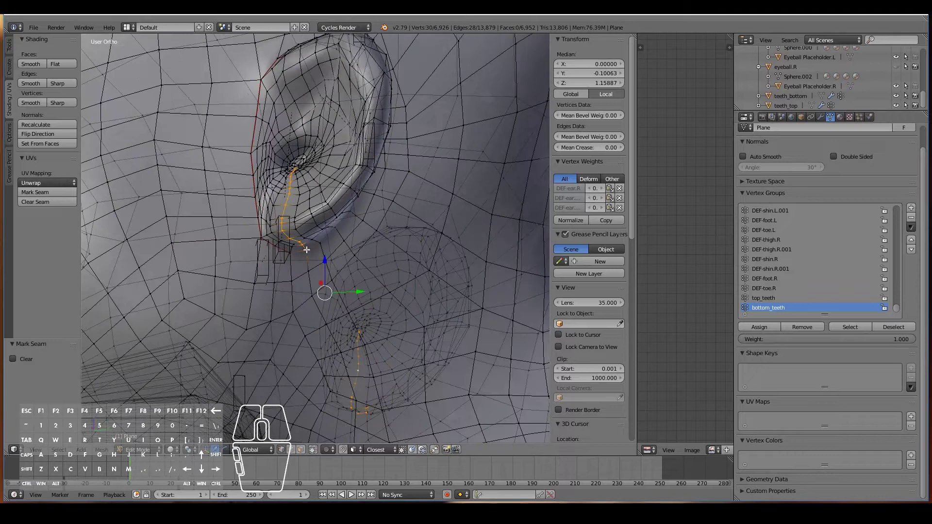
pyautogui.hotkey('ctrl', 'e')
pyautogui.click(352, 295)
pyautogui.press('a')
# Select the upper forehead vertices from the centre line toward the character's left side, plus the centre-line vertices above them.
pyautogui.scroll(-3, 351, 294)
pyautogui.moveTo(297, 335); pyautogui.dragTo(380, 434, button='middle')
pyautogui.scroll(-1, 380, 345)
pyautogui.press('KP_1')
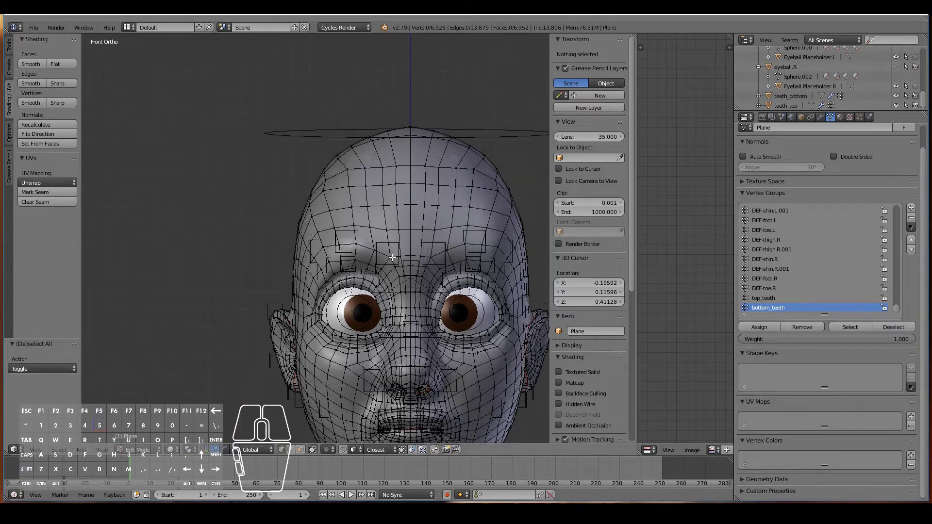
pyautogui.scroll(2, 406, 246)
pyautogui.keyDown('ctrl'); pyautogui.scroll(11, 407, 245); pyautogui.keyUp('ctrl')
pyautogui.rightClick(282, 159)
pyautogui.keyDown('shift'); pyautogui.rightClick(303, 160); pyautogui.keyUp('shift')
pyautogui.keyDown('shift'); pyautogui.rightClick(324, 161); pyautogui.keyUp('shift')
pyautogui.keyDown('shift'); pyautogui.rightClick(346, 163); pyautogui.keyUp('shift')
pyautogui.keyDown('shift'); pyautogui.rightClick(369, 164); pyautogui.keyUp('shift')
pyautogui.keyDown('shift'); pyautogui.rightClick(406, 169); pyautogui.keyUp('shift')
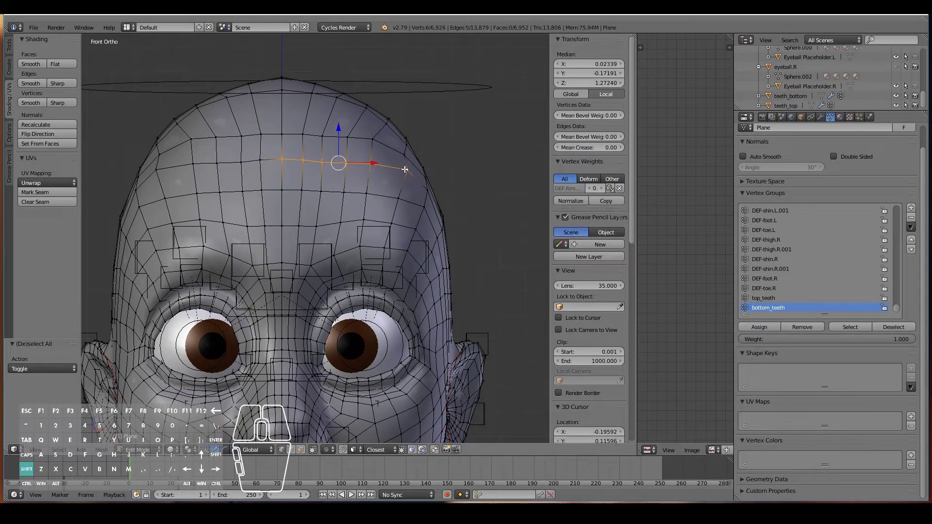
pyautogui.keyDown('shift'); pyautogui.rightClick(292, 136); pyautogui.keyUp('shift')
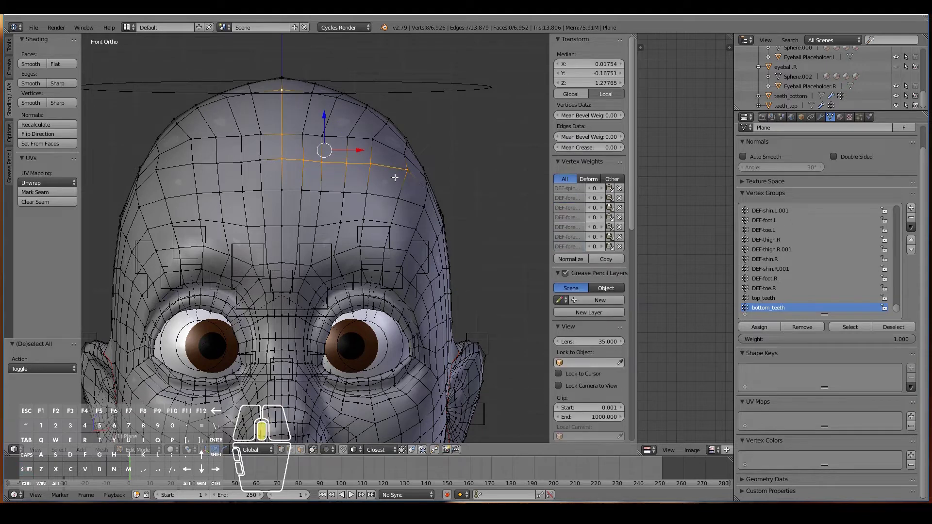
# Extend the vertex selection along the centre line over the crown to the upper back of the head.
pyautogui.moveTo(395, 178); pyautogui.dragTo(277, 213, button='middle')
pyautogui.keyDown('shift'); pyautogui.rightClick(335, 86); pyautogui.keyUp('shift')
pyautogui.keyDown('shift'); pyautogui.rightClick(378, 82); pyautogui.keyUp('shift')
pyautogui.keyDown('shift'); pyautogui.rightClick(422, 83); pyautogui.keyUp('shift')
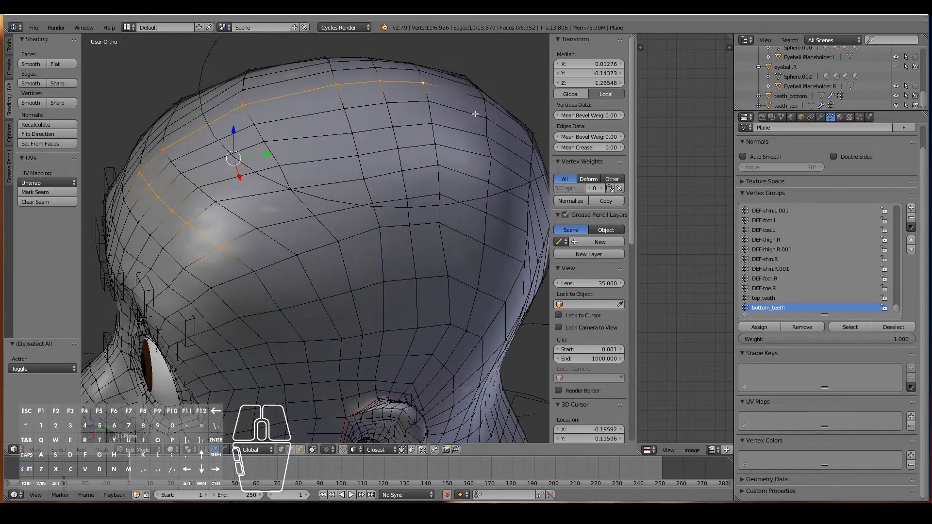
pyautogui.moveTo(476, 145); pyautogui.dragTo(410, 131, button='middle')
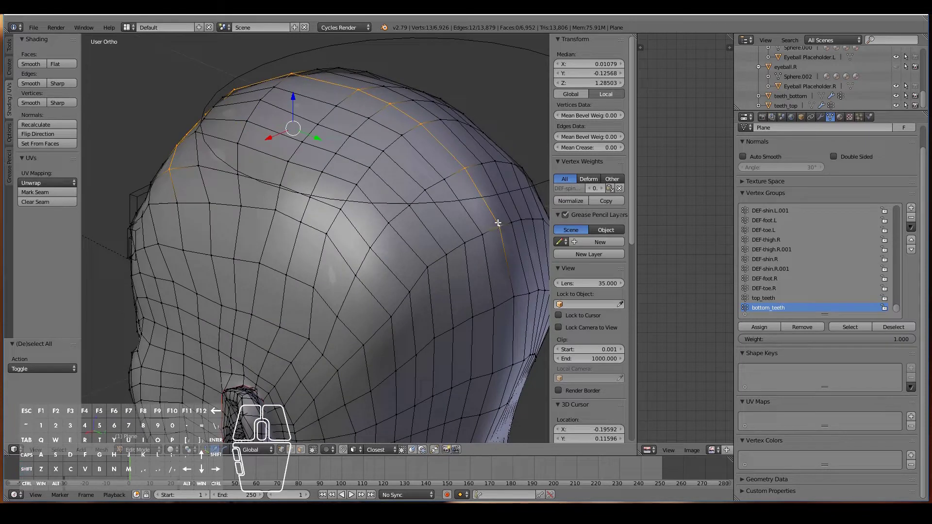
pyautogui.moveTo(499, 223); pyautogui.dragTo(517, 272, button='middle')
pyautogui.moveTo(418, 252); pyautogui.dragTo(376, 164, button='middle')
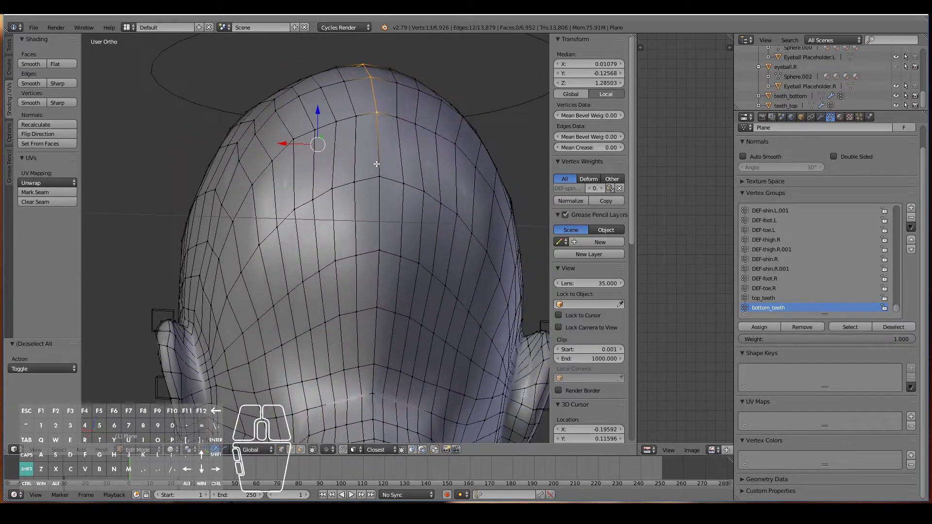
# Extend the centre-line selection down the back of the head onto the neck and mark the whole path as a seam.
pyautogui.keyDown('shift'); pyautogui.rightClick(383, 303); pyautogui.keyUp('shift')
pyautogui.keyDown('shift'); pyautogui.scroll(-12, 381, 302); pyautogui.keyUp('shift')
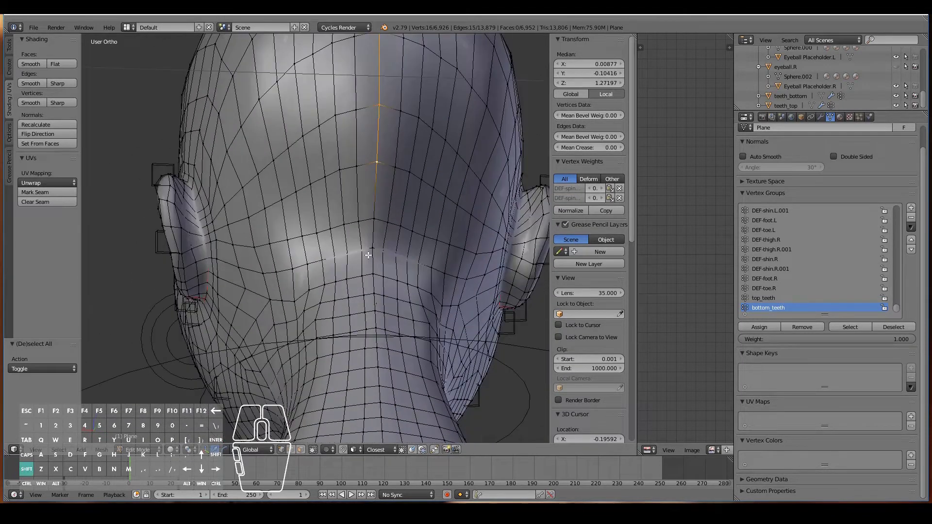
pyautogui.keyDown('shift'); pyautogui.rightClick(373, 216); pyautogui.keyUp('shift')
pyautogui.keyDown('shift'); pyautogui.rightClick(374, 294); pyautogui.keyUp('shift')
pyautogui.keyDown('shift'); pyautogui.rightClick(374, 311); pyautogui.keyUp('shift')
pyautogui.moveTo(374, 311); pyautogui.dragTo(349, 374, button='middle')
pyautogui.scroll(-3, 392, 346)
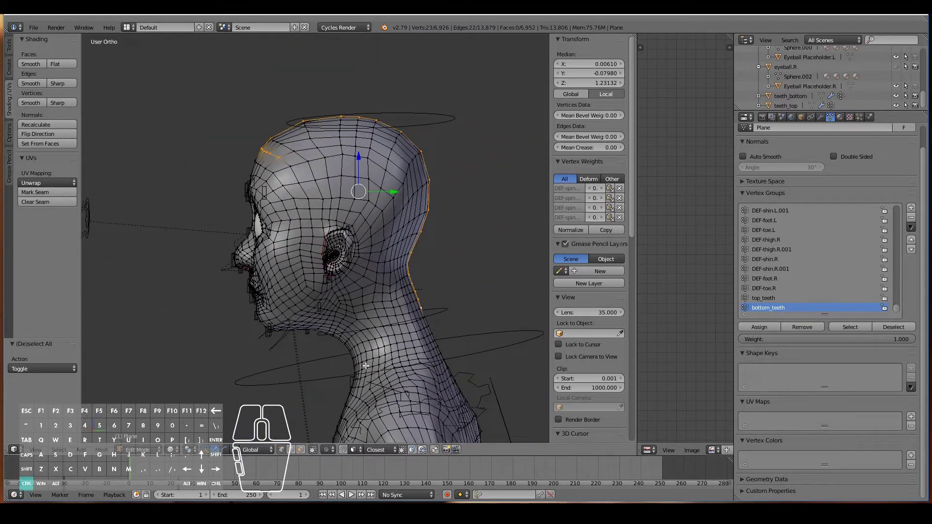
pyautogui.hotkey('ctrl', 'e')
pyautogui.click(329, 320)
# Select the horizontal edge loop across the back of the neck at the lower end of the head seam.
pyautogui.scroll(1, 406, 324)
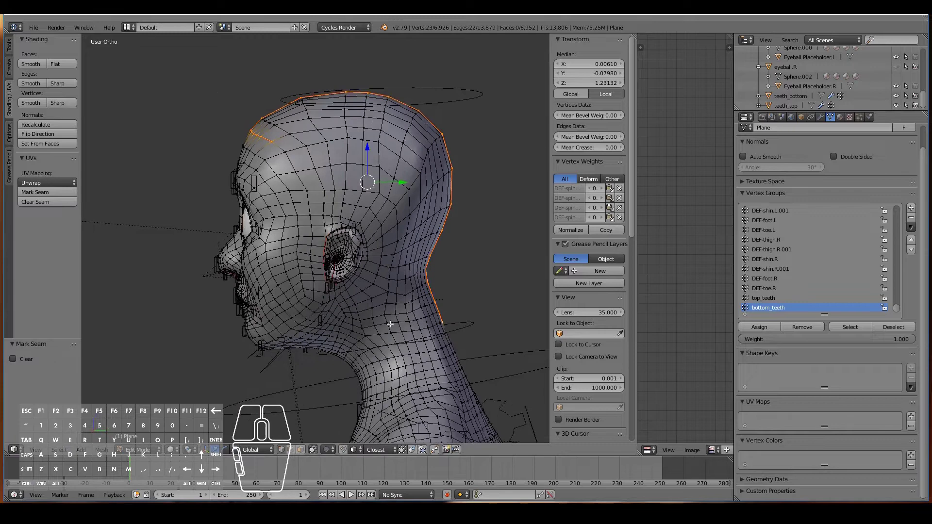
pyautogui.scroll(2, 406, 324)
pyautogui.moveTo(406, 324); pyautogui.dragTo(434, 352, button='middle')
pyautogui.keyDown('alt'); pyautogui.rightClick(465, 401); pyautogui.keyUp('alt')
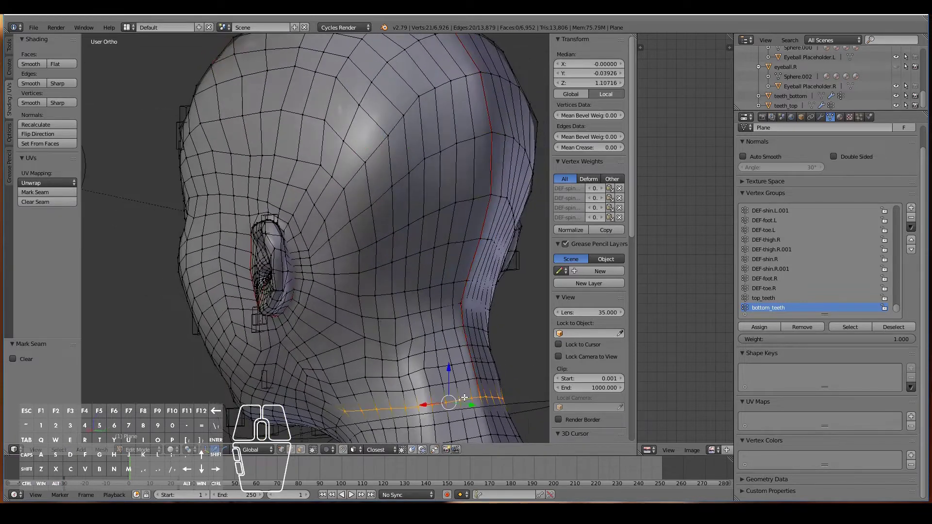
pyautogui.scroll(-3, 453, 400)
pyautogui.moveTo(381, 377); pyautogui.dragTo(495, 343, button='middle')
pyautogui.scroll(2, 496, 343)
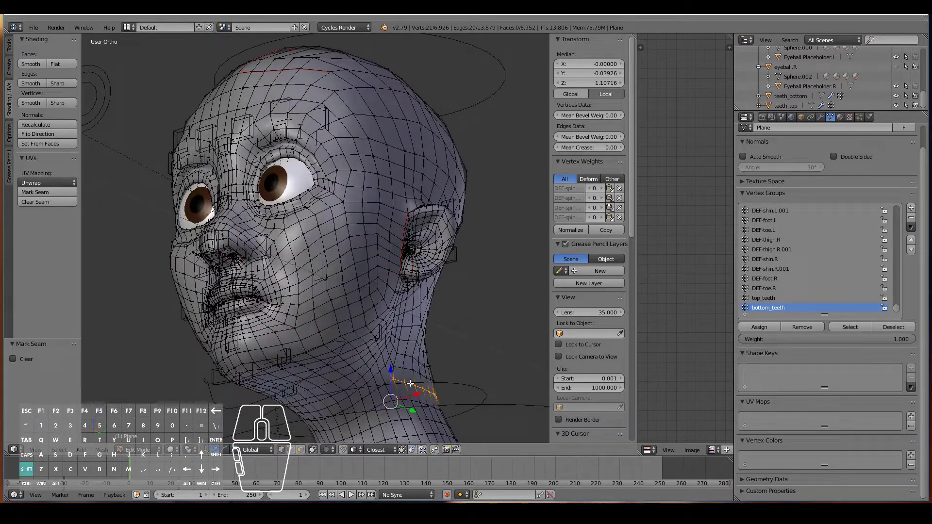
pyautogui.hotkey('shift', 'space')
pyautogui.scroll(-3, 396, 388)
pyautogui.press('space')
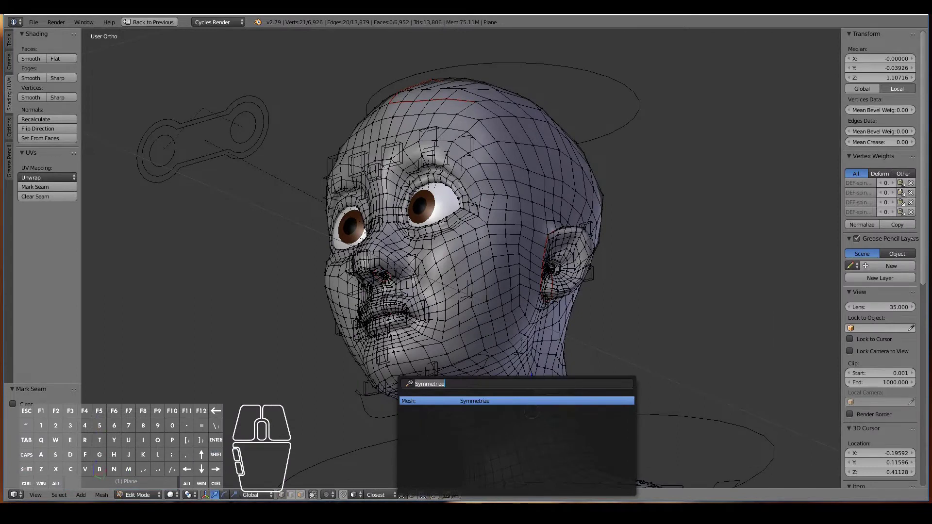
pyautogui.press('Return')
pyautogui.hotkey('ctrl', 'Up')
pyautogui.scroll(3, 418, 331)
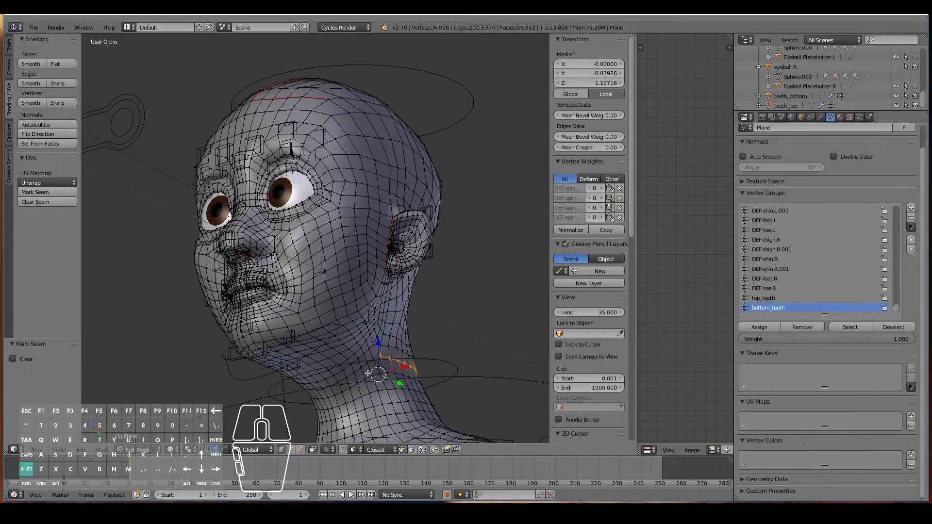
pyautogui.hotkey('shift', 'space')
pyautogui.click(158, 23)
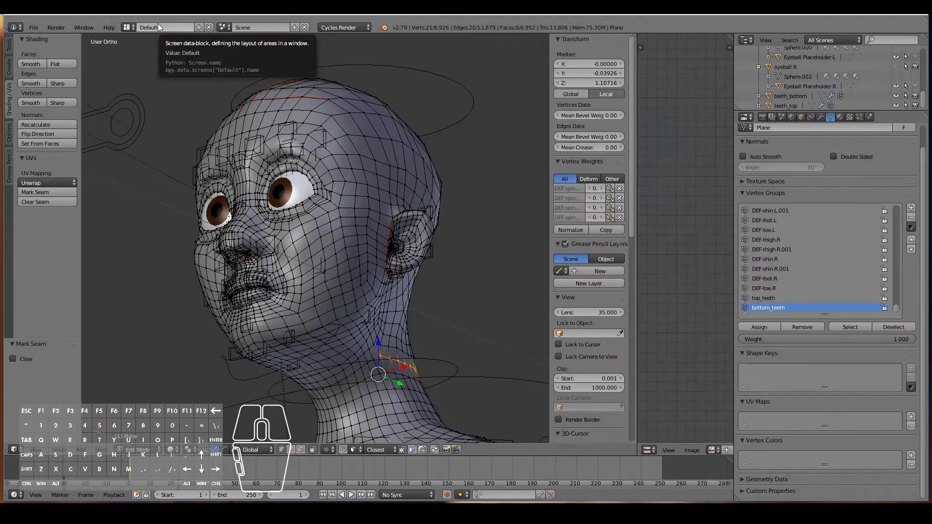
# Add the remaining edge loop around the front of the neck to the selection and mark the full neck ring as a seam.
pyautogui.keyDown('alt'); pyautogui.keyDown('shift'); pyautogui.rightClick(371, 362); pyautogui.keyUp('shift'); pyautogui.keyUp('alt')
pyautogui.moveTo(372, 362); pyautogui.dragTo(102, 368, button='middle')
pyautogui.hotkey('ctrl', 'e')
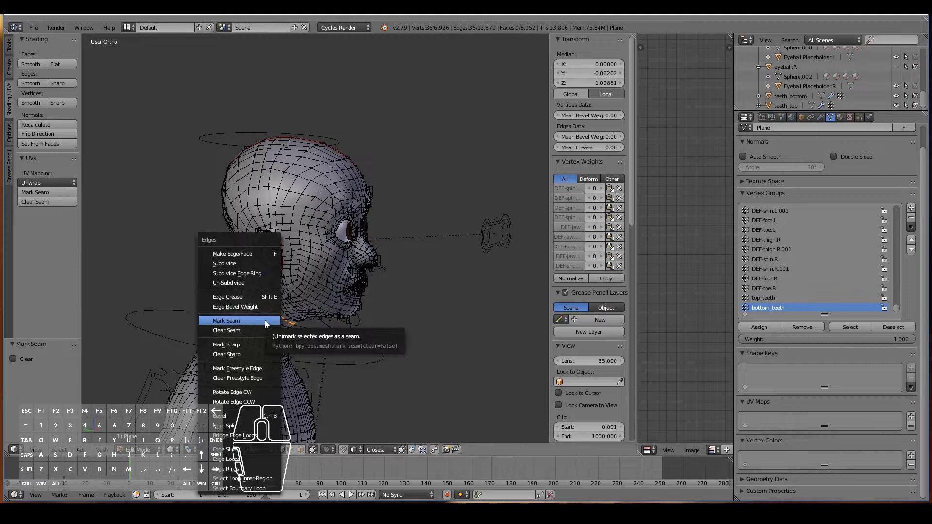
pyautogui.click(265, 321)
pyautogui.scroll(4, 174, 334)
pyautogui.scroll(-4, 174, 334)
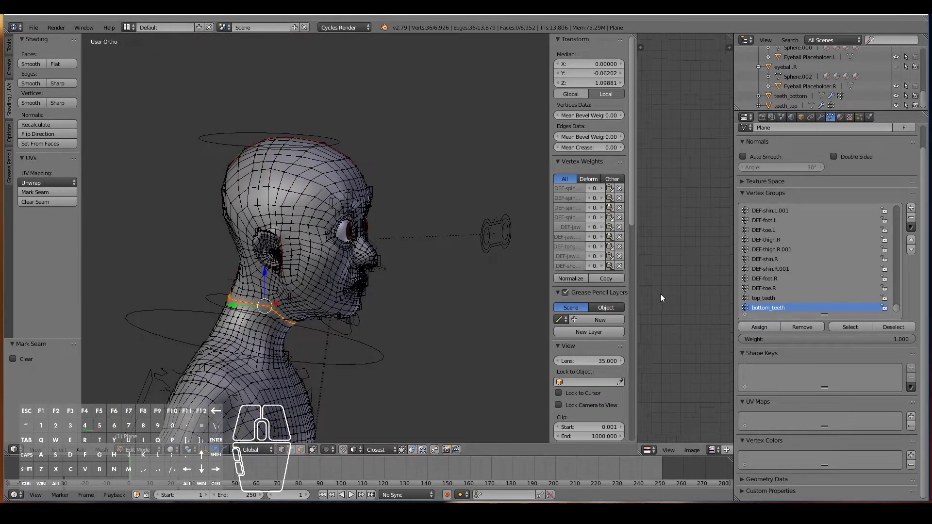
# Add the edge loop around the character's right nostril to the selection and mark it as a seam.
pyautogui.moveTo(427, 314); pyautogui.dragTo(316, 307, button='middle')
pyautogui.scroll(3, 311, 307)
pyautogui.scroll(4, 311, 307)
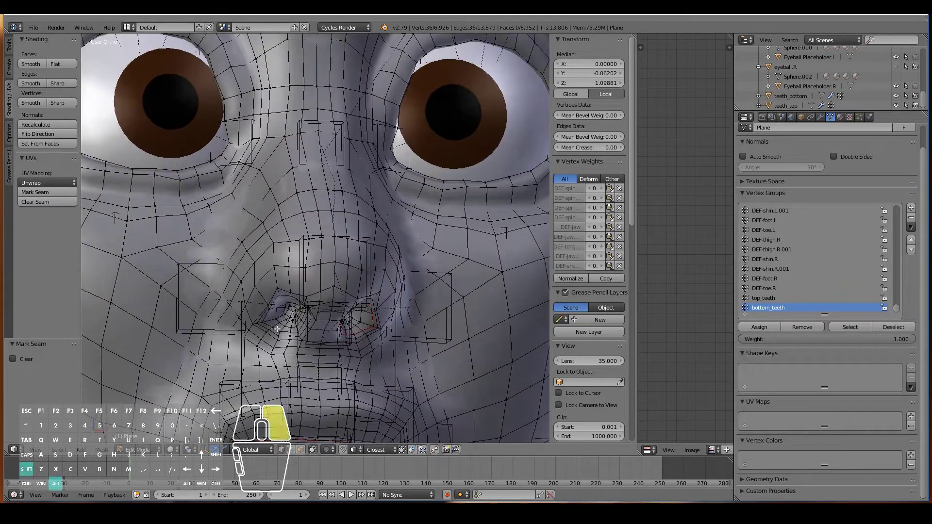
pyautogui.keyDown('alt'); pyautogui.keyDown('shift'); pyautogui.rightClick(278, 329); pyautogui.keyUp('shift'); pyautogui.keyUp('alt')
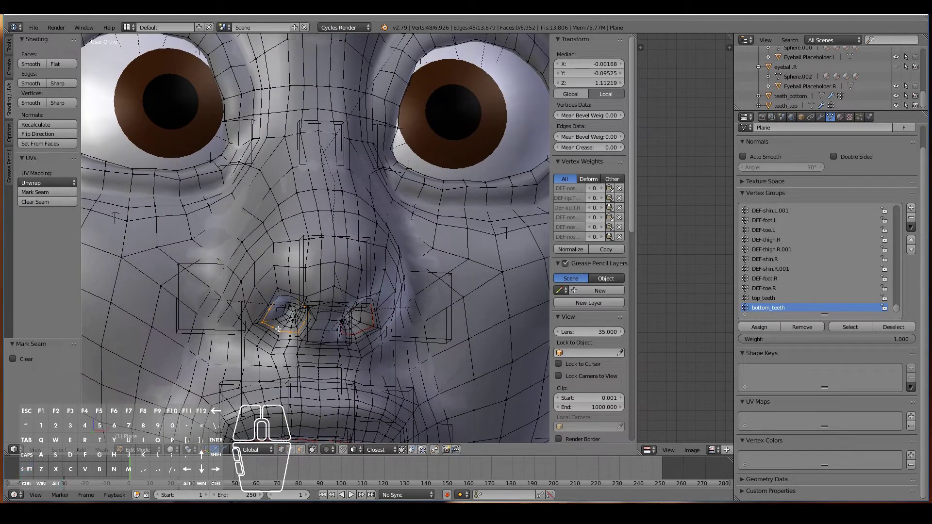
pyautogui.hotkey('ctrl', 'e')
pyautogui.click(261, 320)
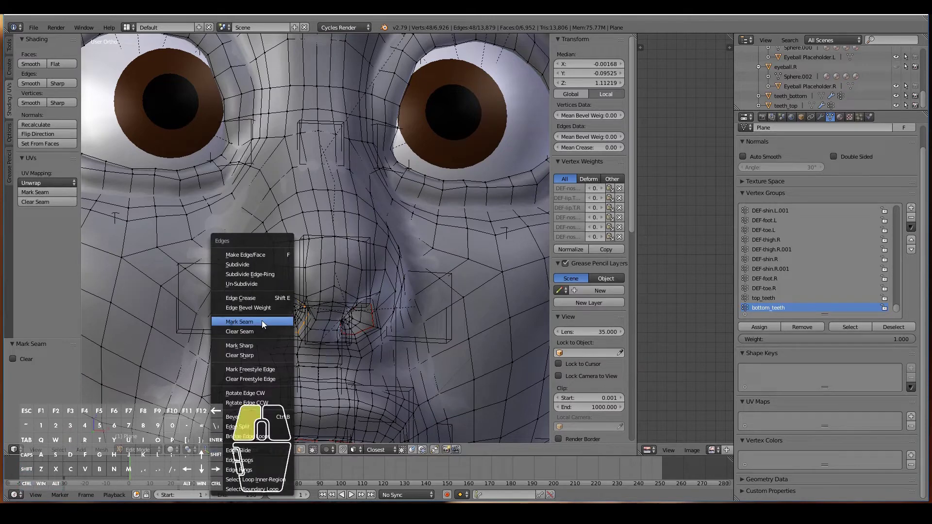
pyautogui.scroll(-5, 289, 319)
pyautogui.scroll(-2, 290, 318)
pyautogui.moveTo(471, 327)
pyautogui.mouseDown(button='middle')
pyautogui.moveTo(485, 335)
pyautogui.moveTo(462, 341)
pyautogui.moveTo(503, 348)
pyautogui.moveTo(474, 325)
pyautogui.mouseUp(button='middle')
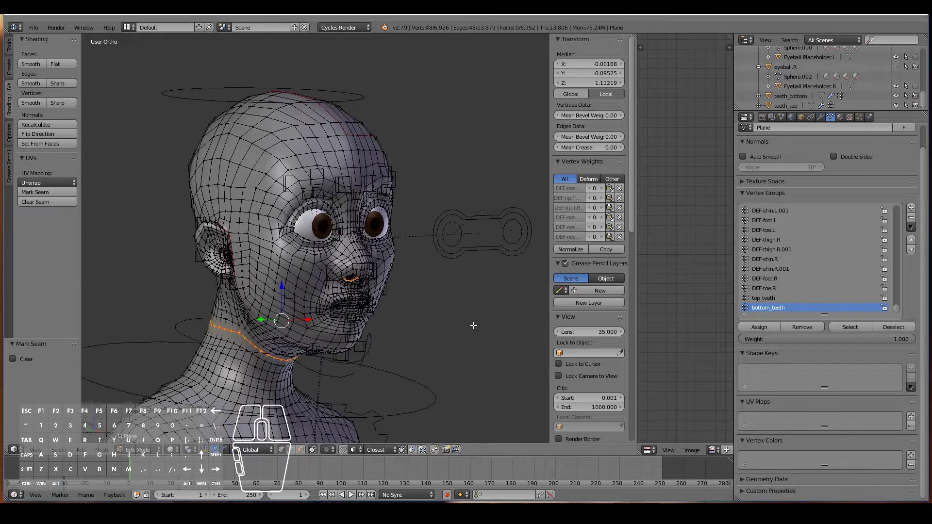
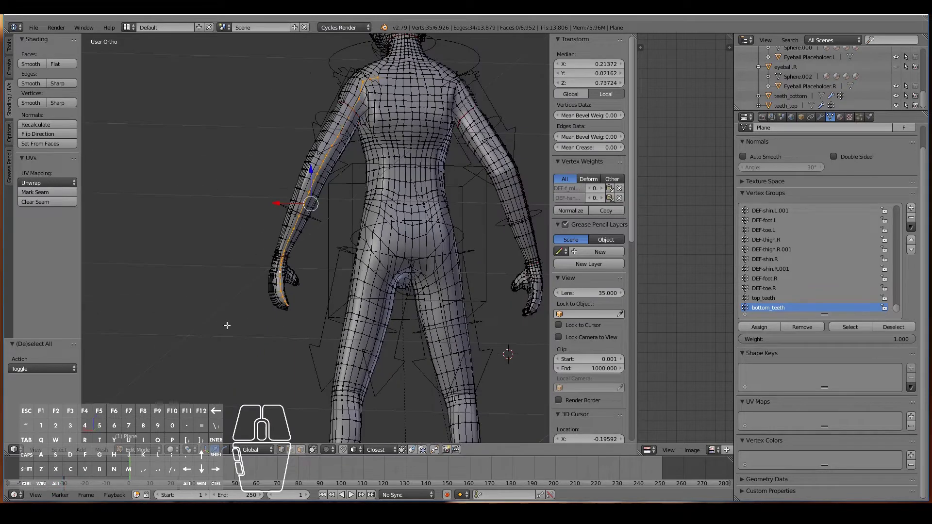
# Circle-deselect the shoulder and upper-back vertices of the left arm's loop so that the selection starts at the upper-arm seam.
pyautogui.scroll(-4, 254, 297)
pyautogui.scroll(6, 232, 301)
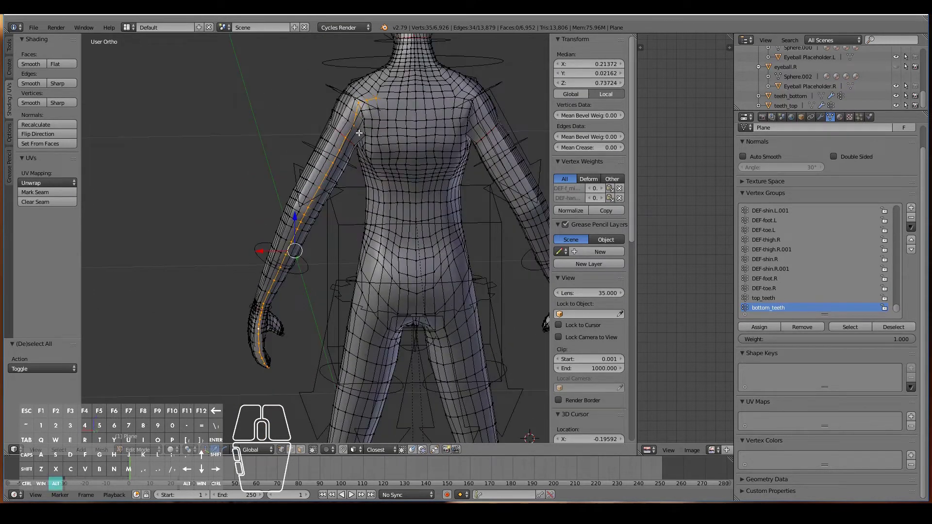
pyautogui.scroll(2, 359, 133)
pyautogui.keyDown('shift'); pyautogui.moveTo(357, 138); pyautogui.dragTo(358, 258, button='middle'); pyautogui.keyUp('shift')
pyautogui.scroll(2, 358, 258)
pyautogui.press('c')
pyautogui.rightClick(435, 142)
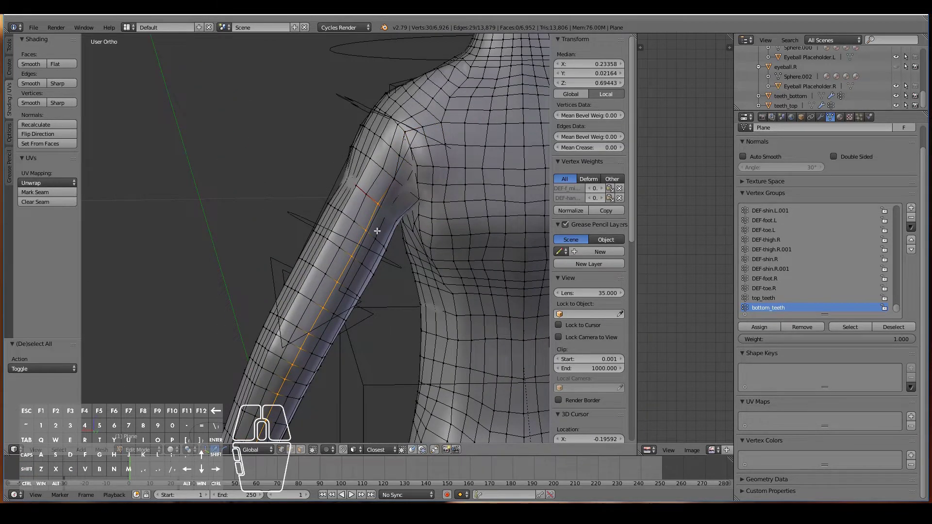
pyautogui.scroll(-5, 298, 218)
pyautogui.moveTo(261, 296)
pyautogui.mouseDown(button='middle')
pyautogui.moveTo(374, 291)
pyautogui.moveTo(238, 286)
pyautogui.mouseUp(button='middle')
pyautogui.moveTo(408, 276)
pyautogui.mouseDown(button='middle')
pyautogui.moveTo(387, 268)
pyautogui.moveTo(403, 265)
pyautogui.mouseUp(button='middle')
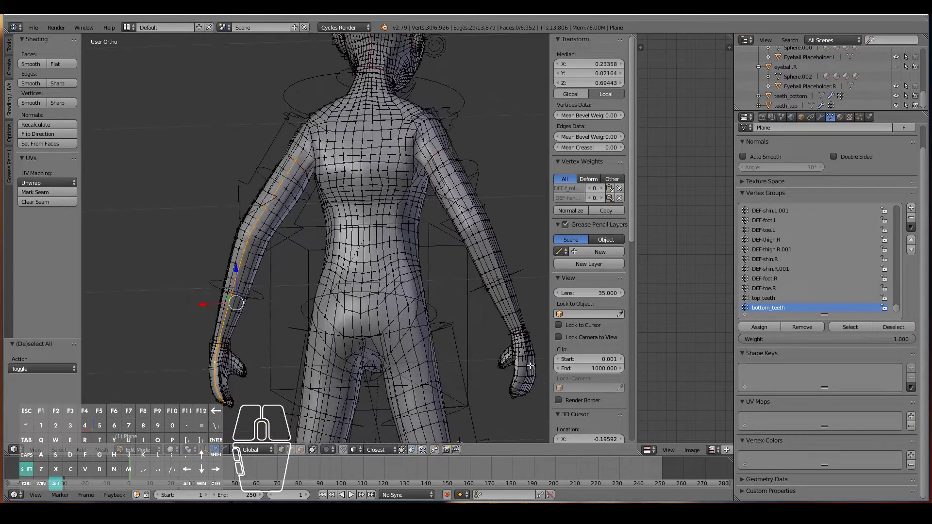
# Add the matching lengthwise loop of the right arm to the selection and circle-deselect its shoulder and upper-back vertices.
pyautogui.keyDown('alt'); pyautogui.keyDown('shift'); pyautogui.rightClick(517, 372); pyautogui.keyUp('shift'); pyautogui.keyUp('alt')
pyautogui.press('c')
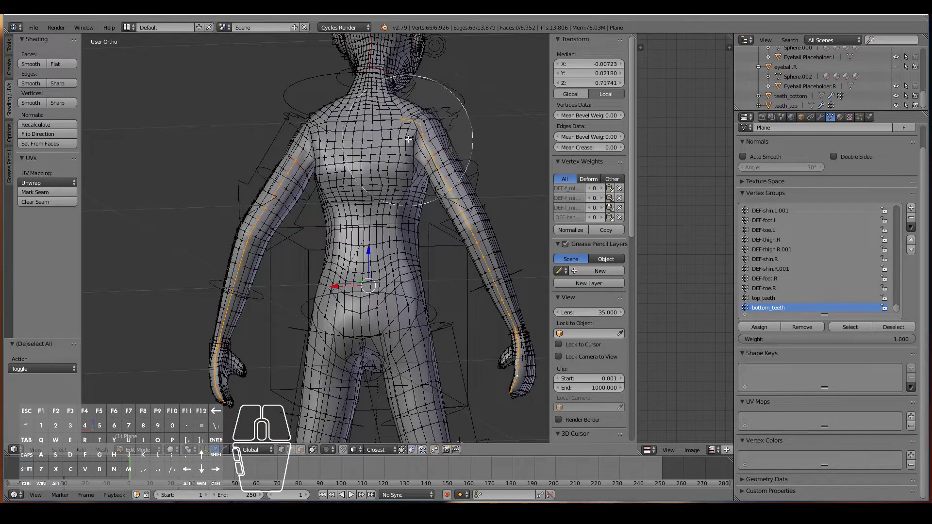
pyautogui.middleClick(388, 128)
pyautogui.rightClick(388, 128)
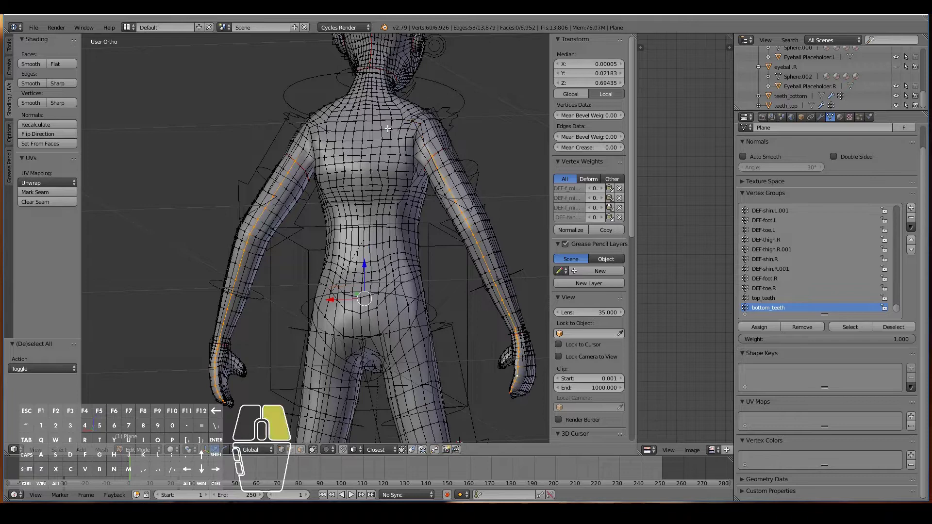
# Mark the selected lengthwise loops on the back of both arms as seams and clear the selection.
pyautogui.moveTo(447, 378); pyautogui.dragTo(449, 398, button='middle')
pyautogui.scroll(2, 463, 397)
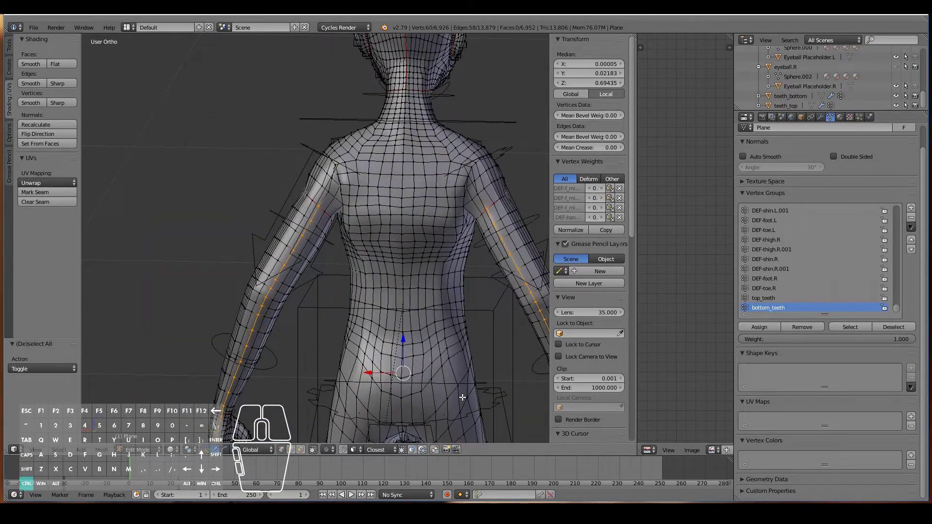
pyautogui.hotkey('ctrl', 'e')
pyautogui.click(425, 324)
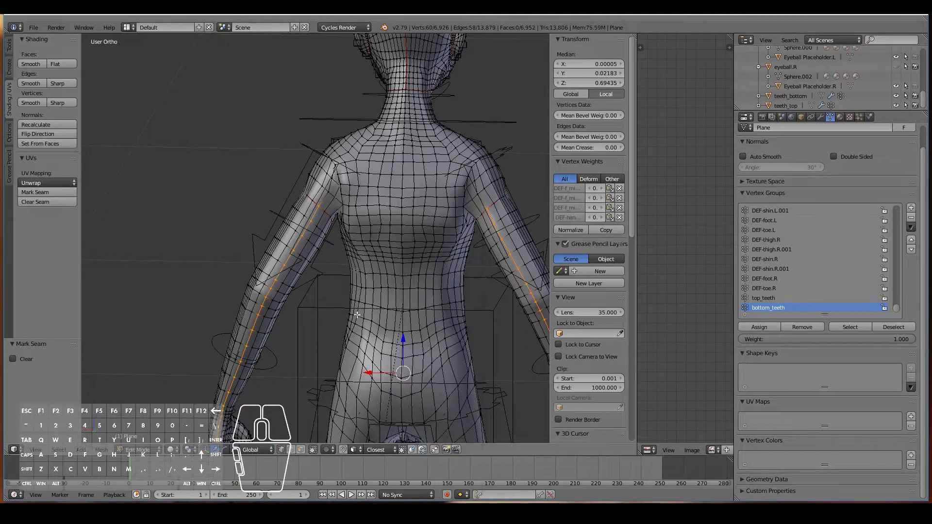
pyautogui.scroll(-3, 253, 351)
pyautogui.press('a')
# Select the edge loop along the fingertip edge of the character's left mitten-shaped hand.
pyautogui.moveTo(237, 346); pyautogui.dragTo(439, 337, button='middle')
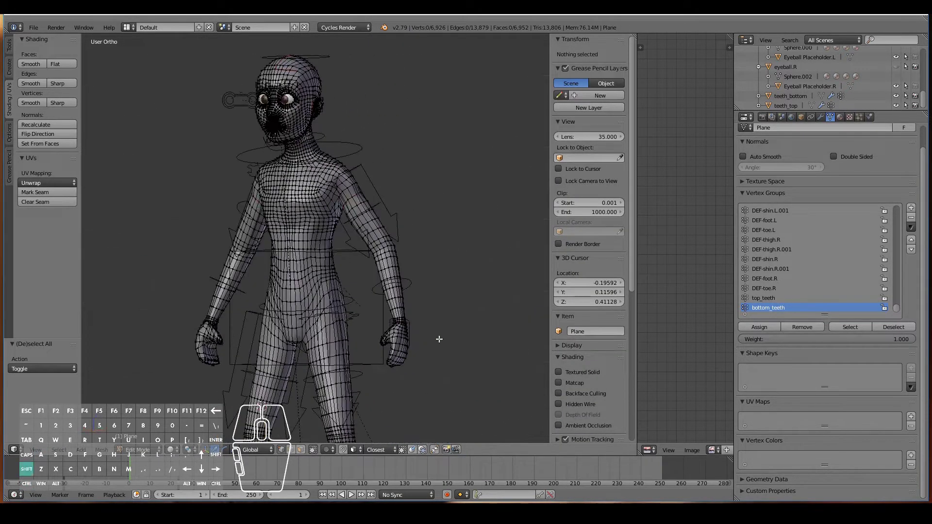
pyautogui.scroll(1, 439, 337)
pyautogui.scroll(2, 420, 358)
pyautogui.keyDown('ctrl'); pyautogui.scroll(9, 421, 363); pyautogui.keyUp('ctrl')
pyautogui.scroll(3, 355, 356)
pyautogui.moveTo(249, 357); pyautogui.dragTo(297, 338, button='middle')
pyautogui.scroll(1, 311, 326)
pyautogui.scroll(4, 298, 337)
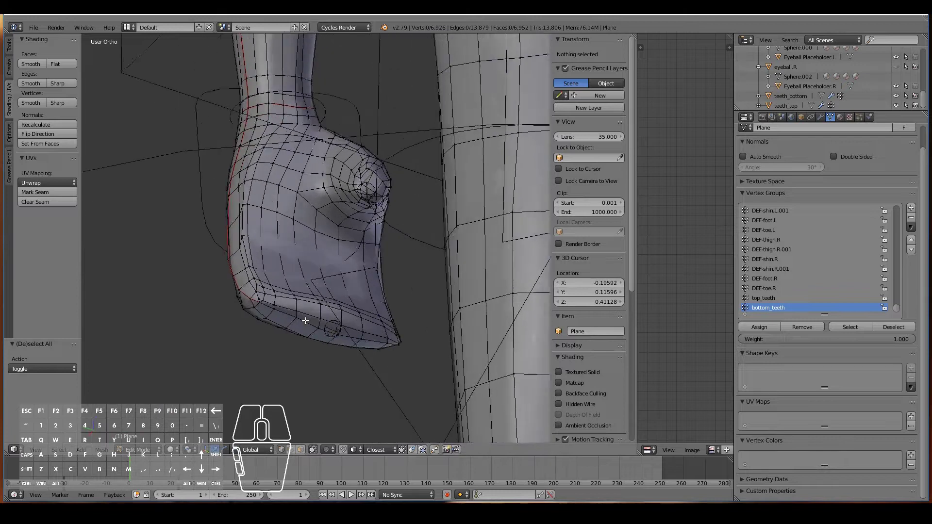
pyautogui.keyDown('alt'); pyautogui.rightClick(272, 350); pyautogui.keyUp('alt')
pyautogui.moveTo(171, 319); pyautogui.dragTo(341, 377, button='middle')
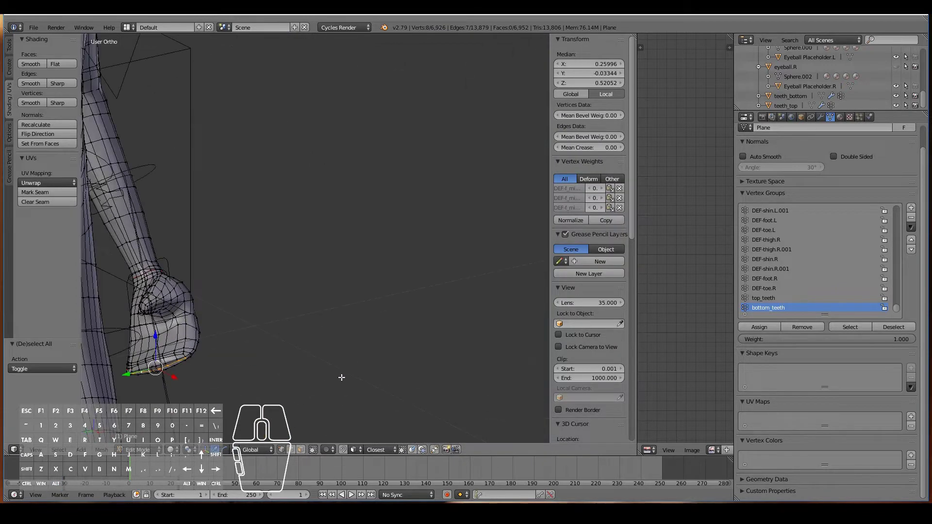
# Extend the left hand's fingertip selection with the edge loop that runs up the side of the hand and along the arm.
pyautogui.scroll(5, 181, 375)
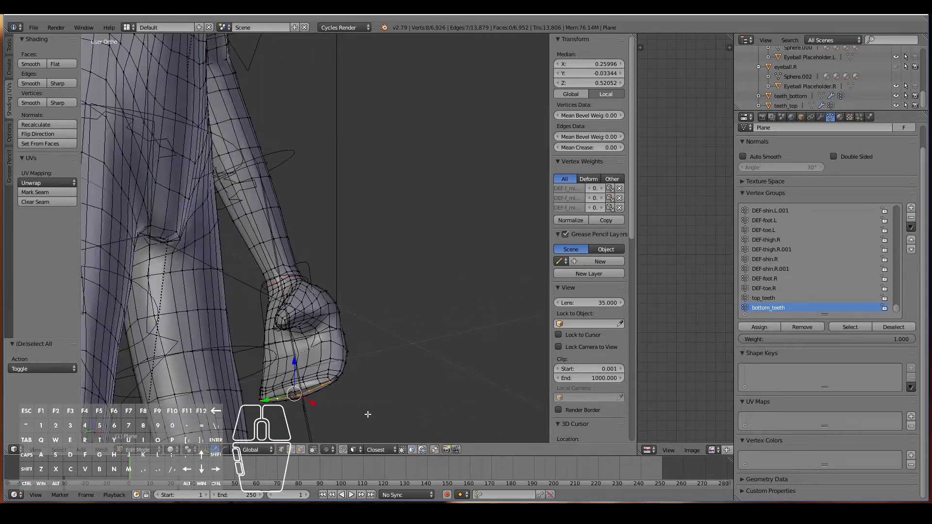
pyautogui.moveTo(376, 409); pyautogui.dragTo(352, 368, button='middle')
pyautogui.scroll(3, 352, 369)
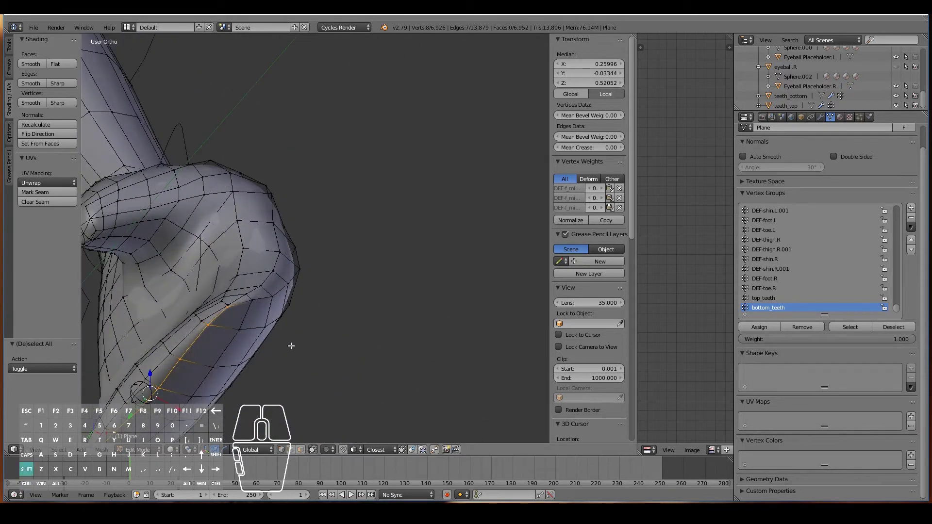
pyautogui.keyDown('alt'); pyautogui.keyDown('shift'); pyautogui.click(242, 303); pyautogui.keyUp('shift'); pyautogui.keyUp('alt')
pyautogui.scroll(-4, 242, 302)
pyautogui.moveTo(311, 287); pyautogui.dragTo(221, 382, button='middle')
pyautogui.scroll(-2, 221, 382)
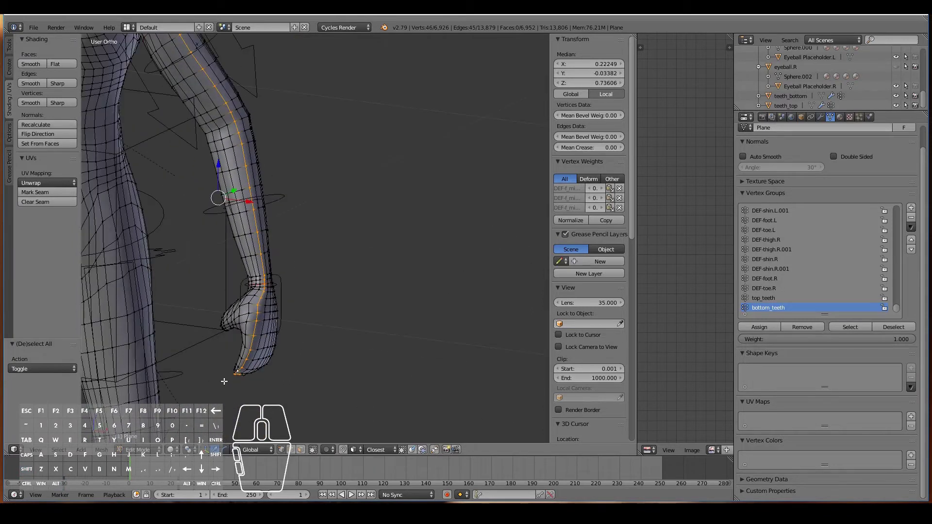
# Circle-deselect the left arm vertices above the wrist seam, keeping only the loop along the hand.
pyautogui.scroll(-3, 221, 382)
pyautogui.press('c')
pyautogui.moveTo(148, 69)
pyautogui.mouseDown(button='middle')
pyautogui.moveTo(163, 67)
pyautogui.moveTo(292, 171)
pyautogui.moveTo(276, 207)
pyautogui.mouseUp(button='middle')
pyautogui.press('Escape')
pyautogui.scroll(5, 297, 212)
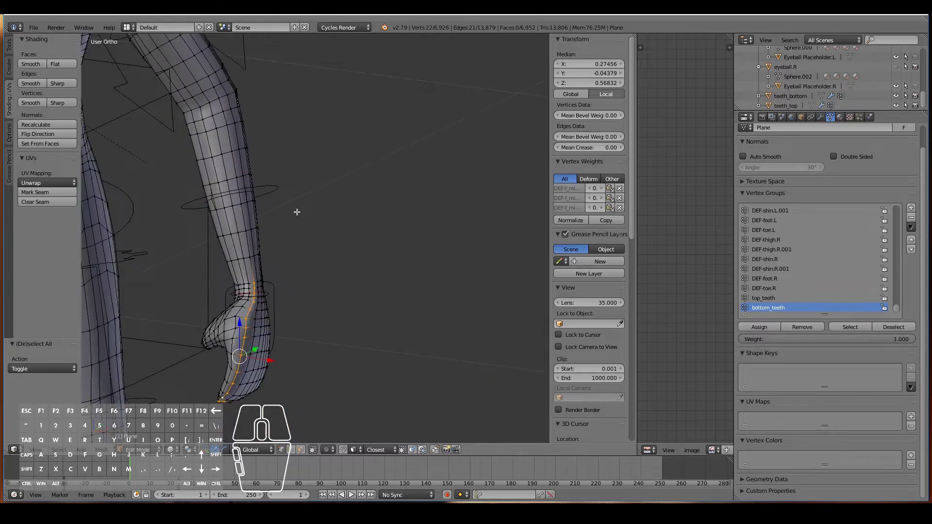
pyautogui.keyDown('ctrl'); pyautogui.scroll(-7, 298, 213); pyautogui.keyUp('ctrl')
pyautogui.scroll(2, 366, 225)
pyautogui.keyDown('shift'); pyautogui.scroll(-6, 371, 228); pyautogui.keyUp('shift')
pyautogui.scroll(4, 454, 246)
pyautogui.press('c')
pyautogui.middleClick(446, 201)
pyautogui.rightClick(446, 201)
pyautogui.scroll(-3, 444, 210)
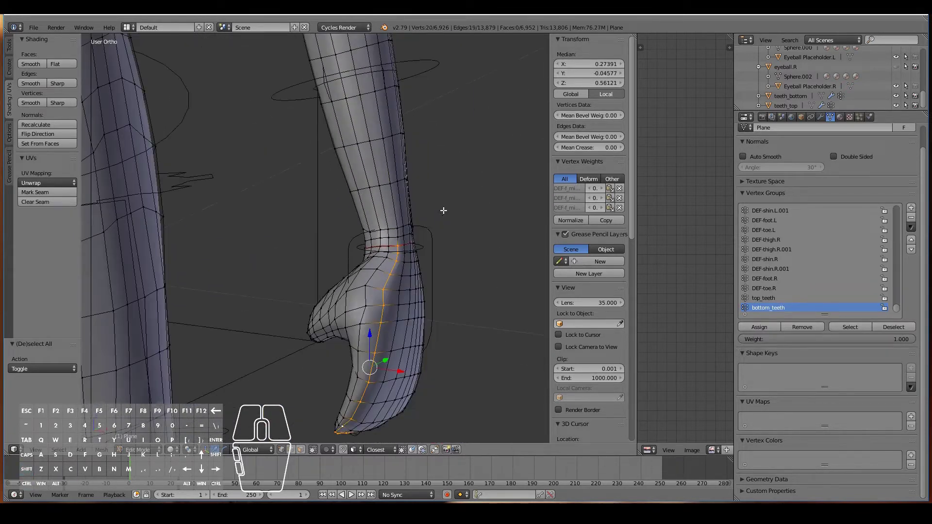
# Mark the selected loop from the left wrist seam to the fingertips as a seam.
pyautogui.press('c')
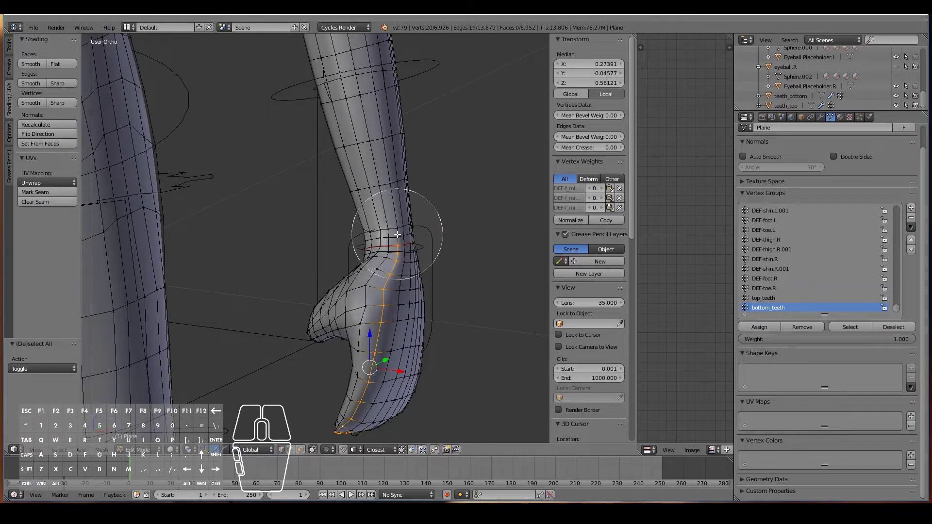
pyautogui.rightClick(397, 234)
pyautogui.moveTo(397, 234)
pyautogui.mouseDown(button='middle')
pyautogui.moveTo(354, 232)
pyautogui.moveTo(437, 233)
pyautogui.moveTo(400, 283)
pyautogui.mouseUp(button='middle')
pyautogui.hotkey('ctrl', 'e')
pyautogui.click(438, 233)
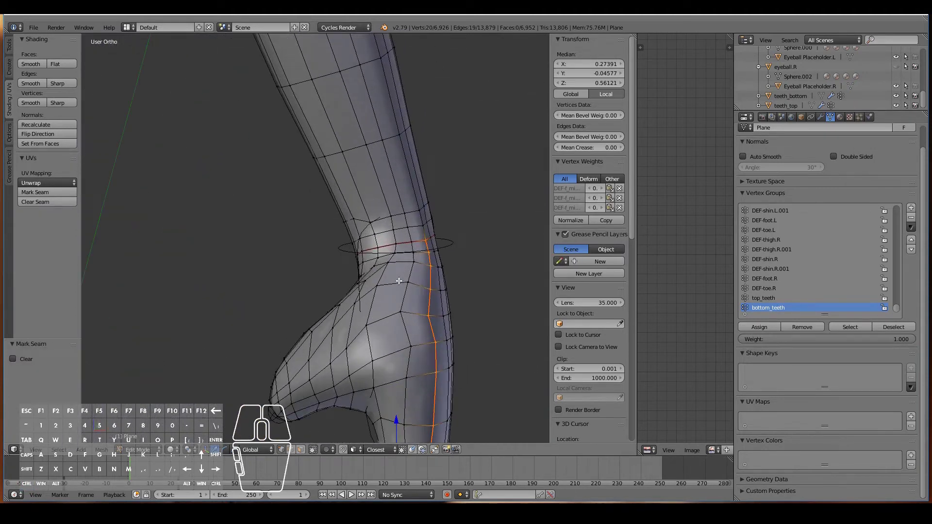
# Select a chain of vertices from the left hand's side seam along the thumb to the thumb tip.
pyautogui.moveTo(380, 307); pyautogui.dragTo(400, 316, button='middle')
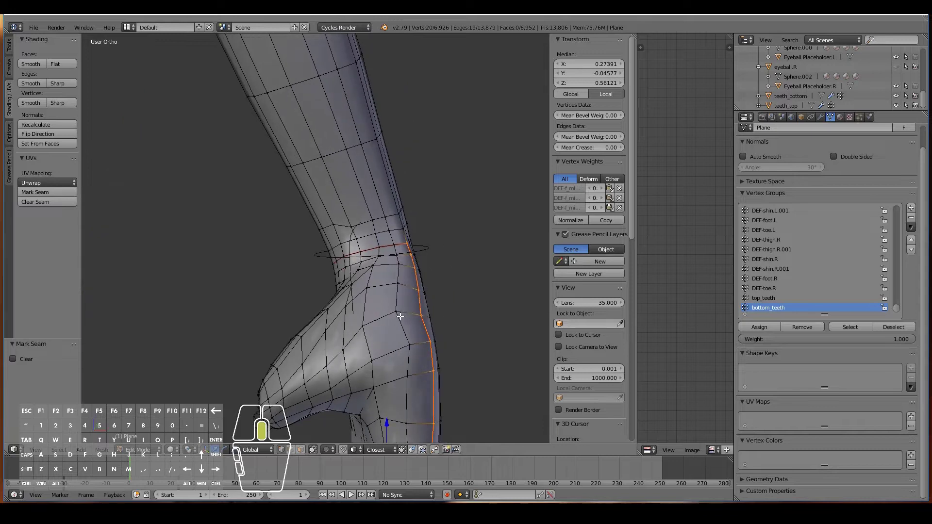
pyautogui.rightClick(398, 314)
pyautogui.keyDown('shift'); pyautogui.rightClick(421, 316); pyautogui.keyUp('shift')
pyautogui.keyDown('shift'); pyautogui.rightClick(364, 326); pyautogui.keyUp('shift')
pyautogui.keyDown('shift'); pyautogui.rightClick(342, 353); pyautogui.keyUp('shift')
pyautogui.keyDown('shift'); pyautogui.rightClick(326, 367); pyautogui.keyUp('shift')
pyautogui.keyDown('shift'); pyautogui.rightClick(305, 386); pyautogui.keyUp('shift')
pyautogui.keyDown('shift'); pyautogui.rightClick(283, 402); pyautogui.keyUp('shift')
pyautogui.moveTo(291, 384); pyautogui.dragTo(346, 387, button='middle')
pyautogui.keyDown('shift'); pyautogui.rightClick(250, 419); pyautogui.keyUp('shift')
pyautogui.keyDown('shift'); pyautogui.rightClick(238, 426); pyautogui.keyUp('shift')
pyautogui.scroll(-1, 287, 380)
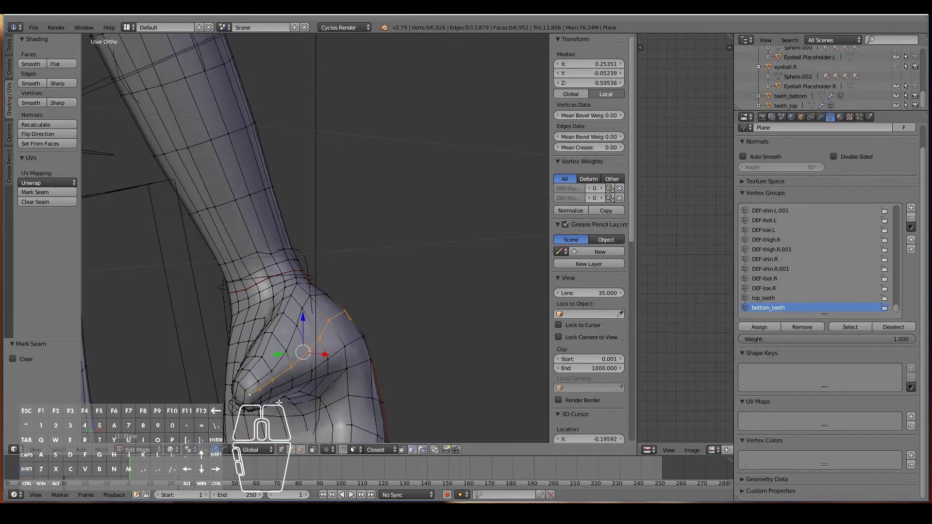
# Mark the left thumb's selected vertex path as a seam and clear the selection.
pyautogui.keyDown('shift'); pyautogui.scroll(-6, 288, 378); pyautogui.keyUp('shift')
pyautogui.moveTo(286, 362); pyautogui.dragTo(223, 336, button='middle')
pyautogui.hotkey('ctrl', 'e')
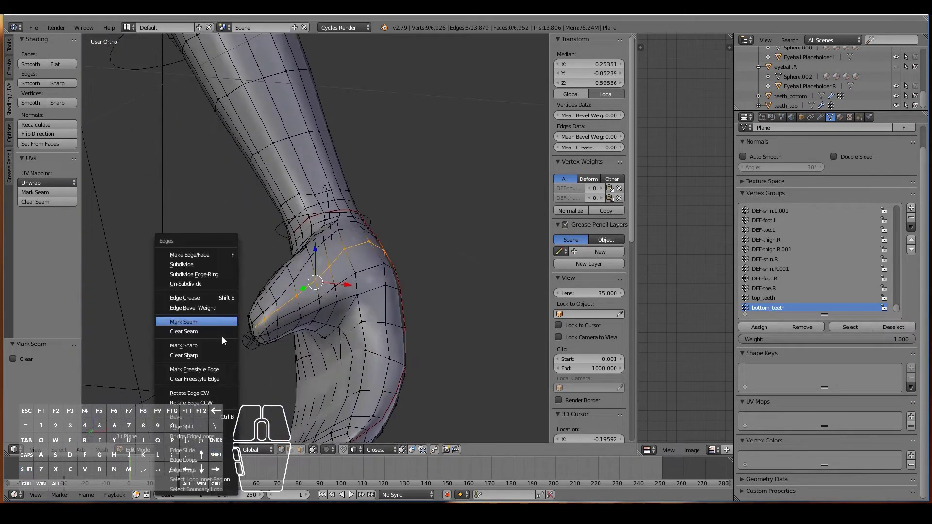
pyautogui.click(208, 322)
pyautogui.press('a')
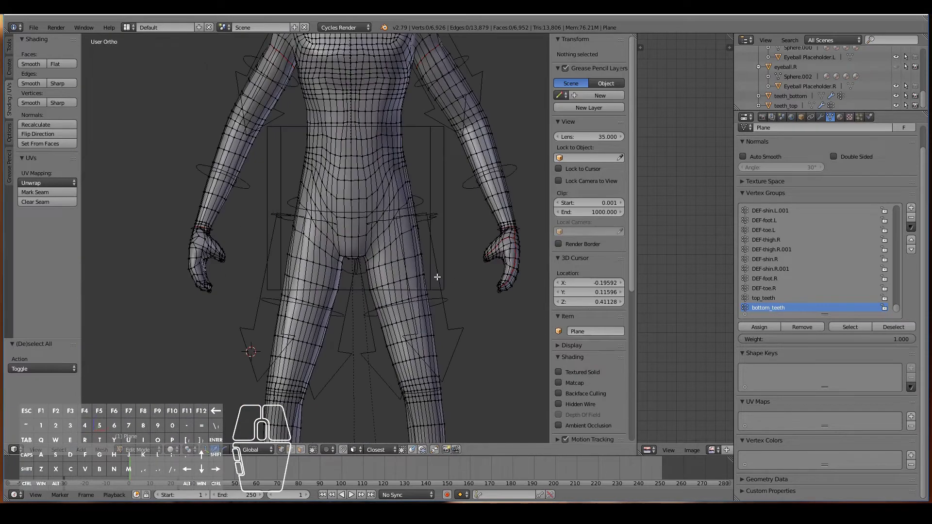
# Select the edge loop along the fingertip edge of the character's right hand.
pyautogui.keyDown('ctrl'); pyautogui.scroll(6, 437, 277); pyautogui.keyUp('ctrl')
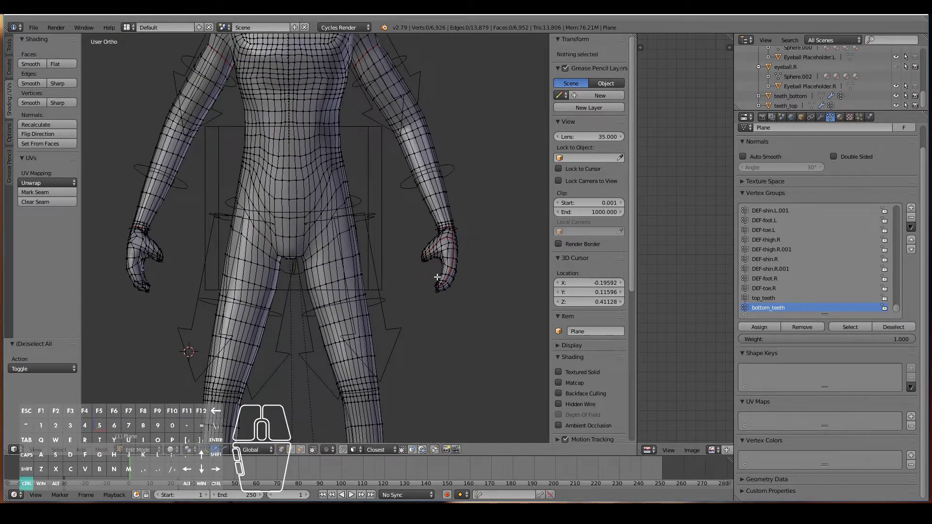
pyautogui.press('KP_1')
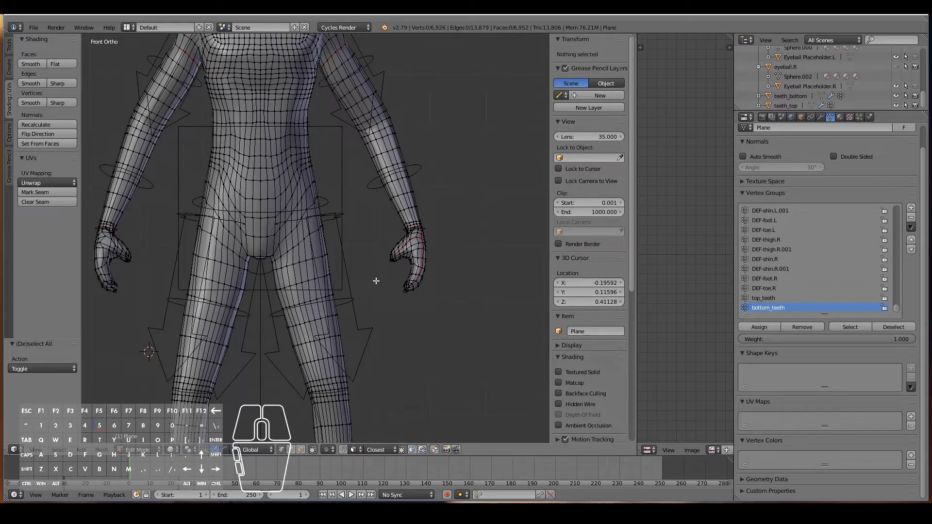
pyautogui.scroll(2, 408, 262)
pyautogui.keyDown('ctrl'); pyautogui.scroll(-3, 404, 262); pyautogui.keyUp('ctrl')
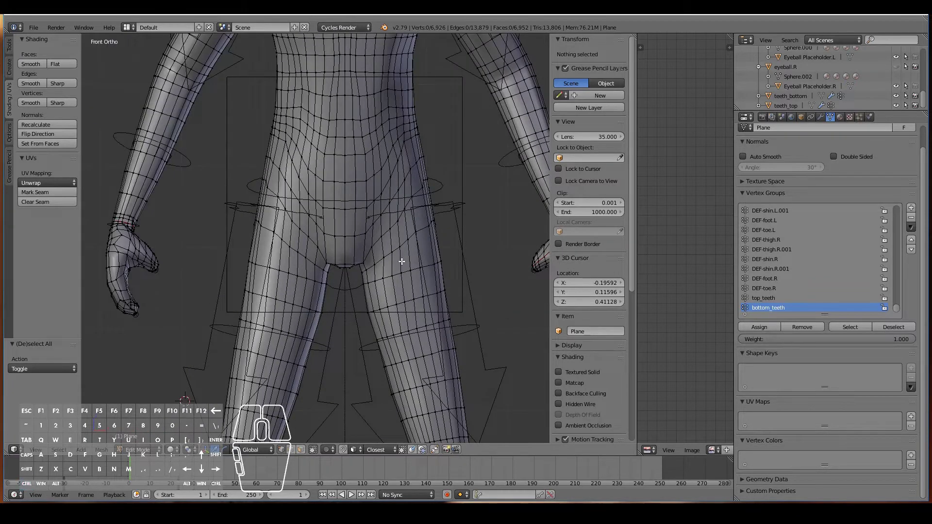
pyautogui.scroll(-4, 402, 262)
pyautogui.scroll(2, 390, 262)
pyautogui.keyDown('ctrl'); pyautogui.scroll(-2, 389, 262); pyautogui.keyUp('ctrl')
pyautogui.scroll(7, 194, 258)
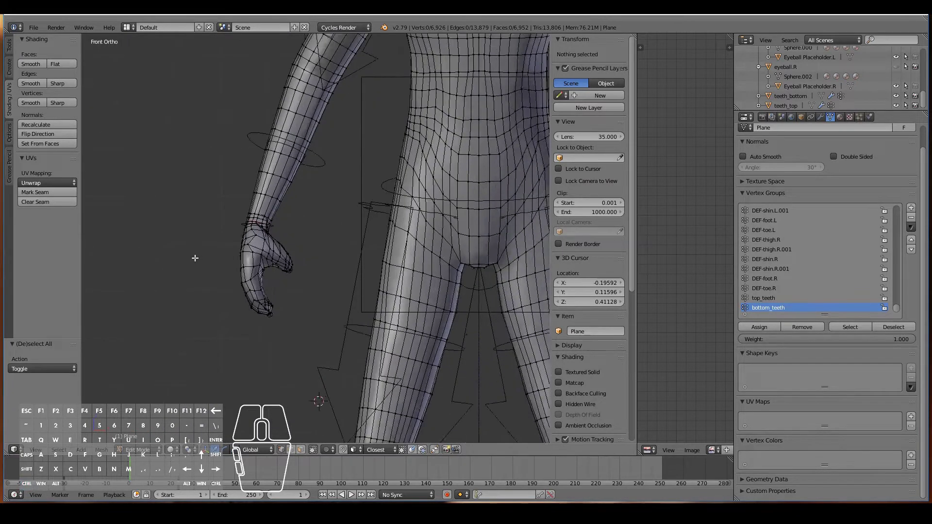
pyautogui.moveTo(194, 257); pyautogui.dragTo(195, 324, button='middle')
pyautogui.scroll(5, 248, 368)
pyautogui.keyDown('alt'); pyautogui.keyDown('shift'); pyautogui.rightClick(195, 324); pyautogui.keyUp('shift'); pyautogui.keyUp('alt')
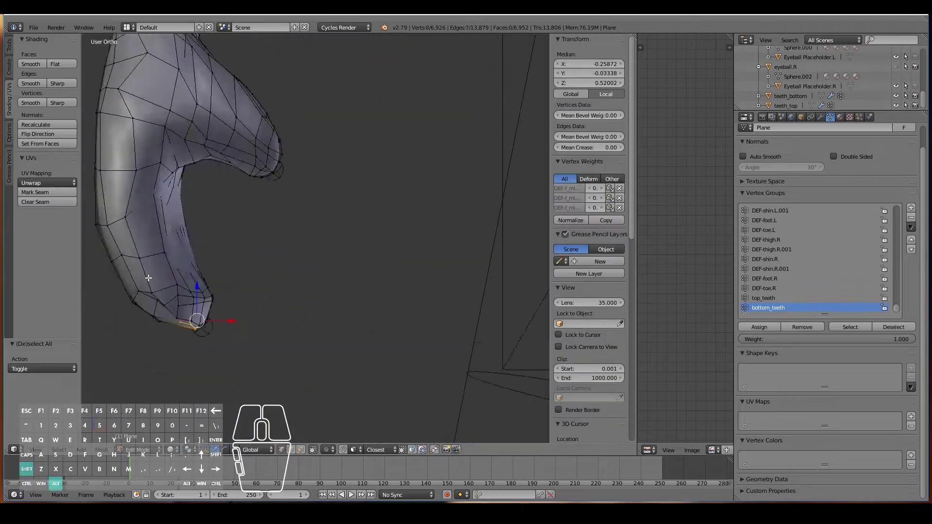
# Extend the right hand's selection up its side to the wrist seam and circle-deselect the arm vertices above it.
pyautogui.scroll(3, 190, 196)
pyautogui.scroll(-10, 189, 197)
pyautogui.press('c')
pyautogui.moveTo(375, 207); pyautogui.dragTo(306, 346, button='middle')
pyautogui.scroll(4, 320, 369)
pyautogui.press('c')
pyautogui.rightClick(275, 350)
# Mark the right hand's selected loop as a seam, clear the selection and show the legs in front view.
pyautogui.scroll(5, 273, 325)
pyautogui.hotkey('ctrl', 'e')
pyautogui.click(272, 325)
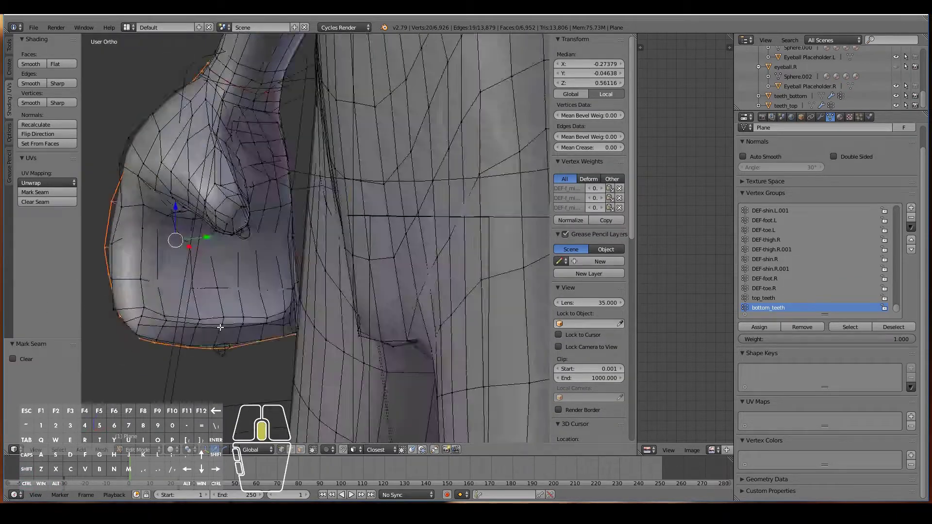
pyautogui.keyDown('shift'); pyautogui.rightClick(287, 272); pyautogui.keyUp('shift')
pyautogui.press('a')
pyautogui.scroll(-10, 287, 273)
pyautogui.press('KP_1')
pyautogui.keyDown('shift'); pyautogui.moveTo(376, 384); pyautogui.dragTo(375, 299, button='middle'); pyautogui.keyUp('shift')
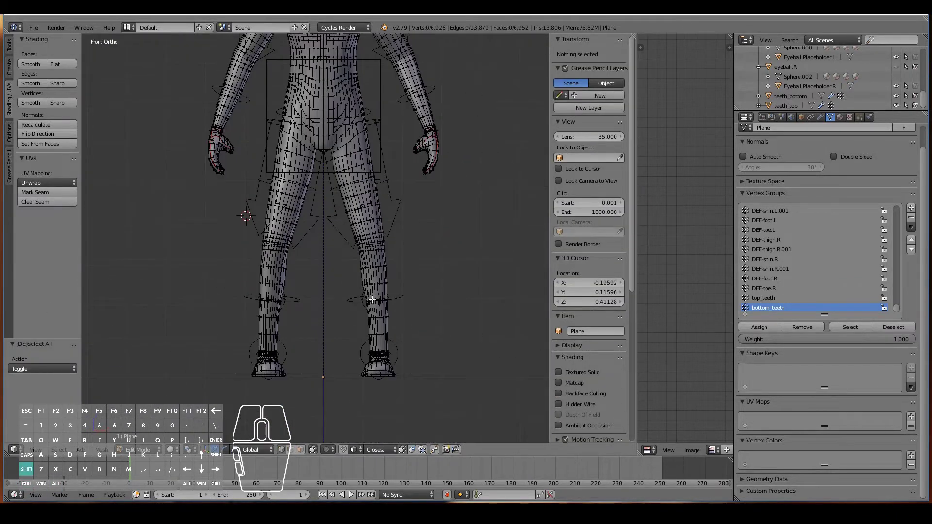
# Select the edge loops around the top of the left thigh and the left ankle and mark them as seams.
pyautogui.scroll(3, 367, 281)
pyautogui.keyDown('shift'); pyautogui.scroll(3, 364, 146); pyautogui.keyUp('shift')
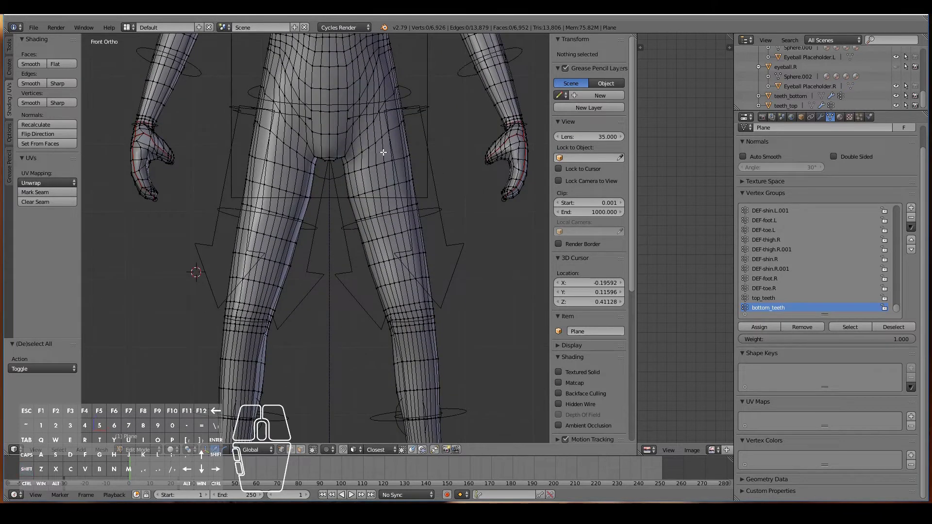
pyautogui.keyDown('alt'); pyautogui.rightClick(376, 144); pyautogui.keyUp('alt')
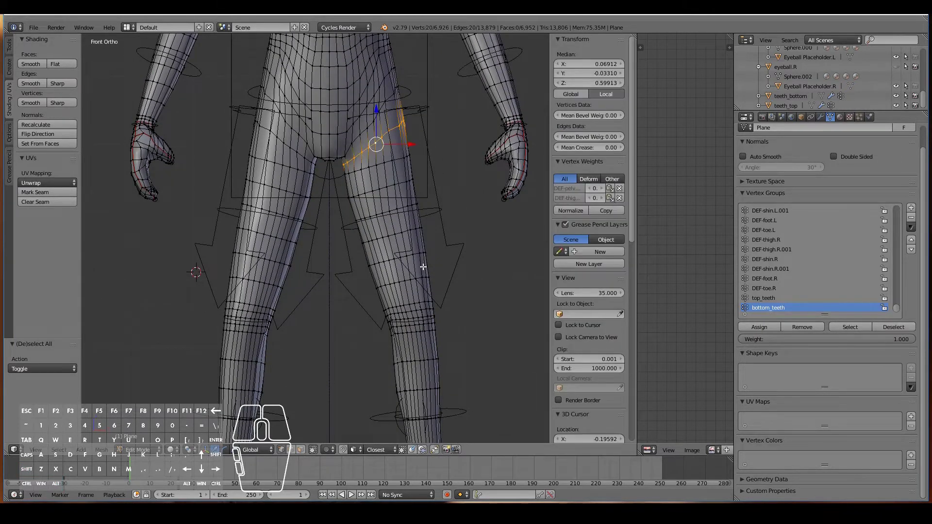
pyautogui.keyDown('shift'); pyautogui.scroll(-7, 426, 315); pyautogui.keyUp('shift')
pyautogui.scroll(2, 451, 342)
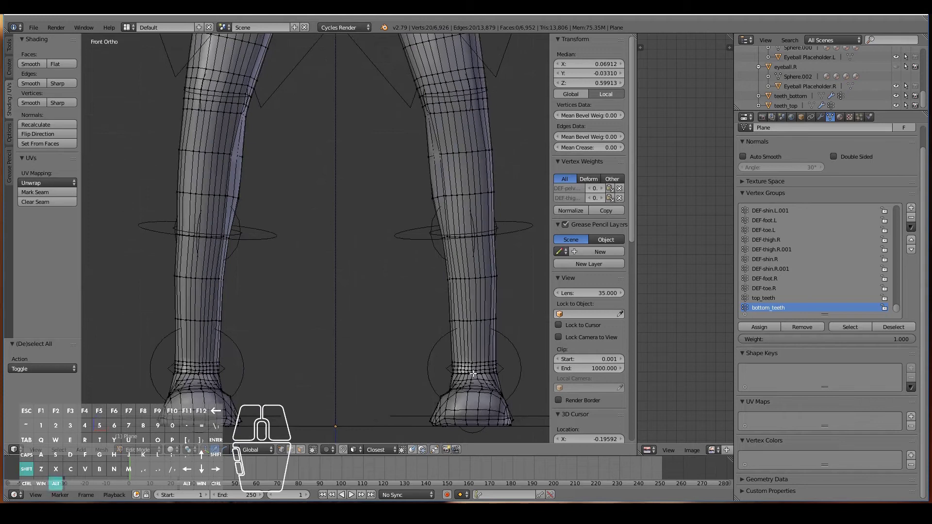
pyautogui.scroll(-2, 502, 369)
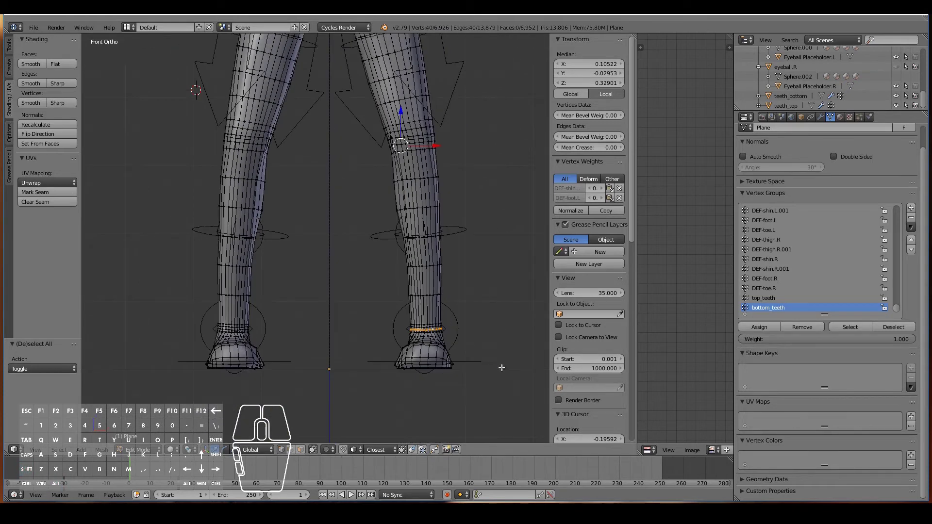
pyautogui.hotkey('ctrl', 'e')
pyautogui.click(470, 316)
pyautogui.moveTo(470, 316); pyautogui.dragTo(213, 304, button='middle')
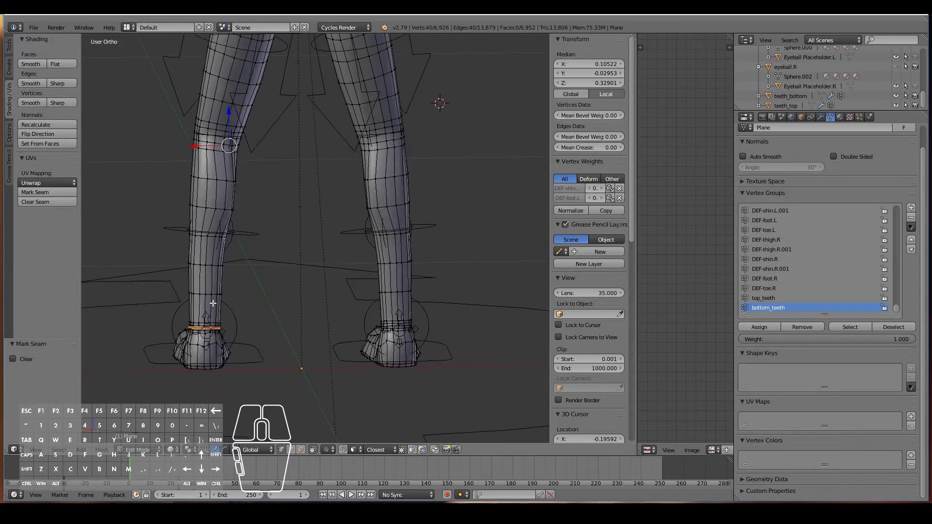
pyautogui.keyDown('alt'); pyautogui.rightClick(207, 303); pyautogui.keyUp('alt')
pyautogui.scroll(-4, 207, 303)
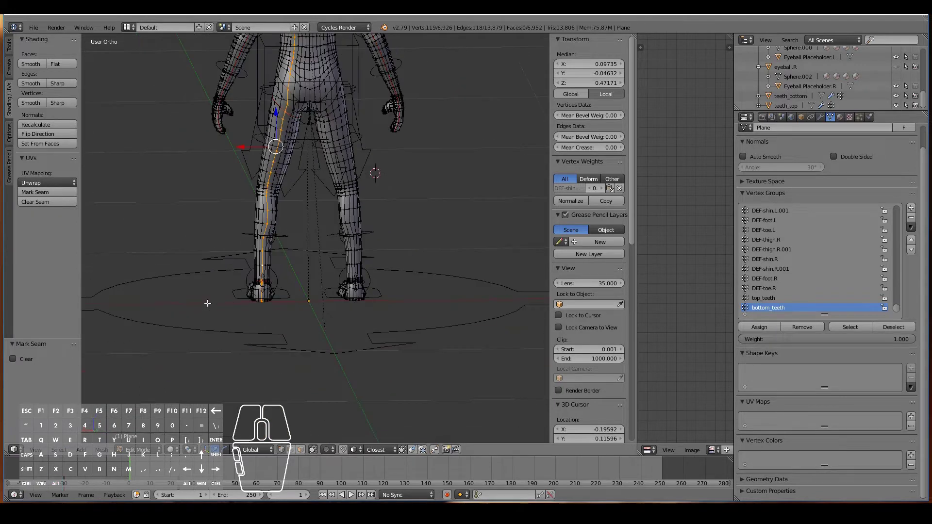
pyautogui.scroll(4, 271, 311)
pyautogui.hotkey('ctrl', 'z')
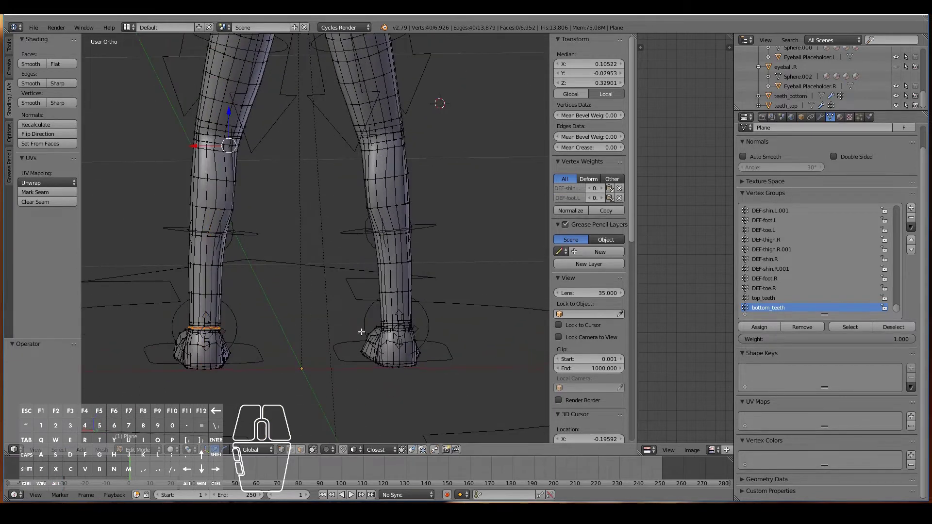
# Mark the edge loops around the right ankle and the top of the right thigh as seams and clear the selection.
pyautogui.scroll(2, 399, 347)
pyautogui.keyDown('alt'); pyautogui.rightClick(455, 390); pyautogui.keyUp('alt')
pyautogui.scroll(-5, 388, 292)
pyautogui.keyDown('alt'); pyautogui.keyDown('shift'); pyautogui.rightClick(333, 68); pyautogui.keyUp('shift'); pyautogui.keyUp('alt')
pyautogui.hotkey('ctrl', 'e')
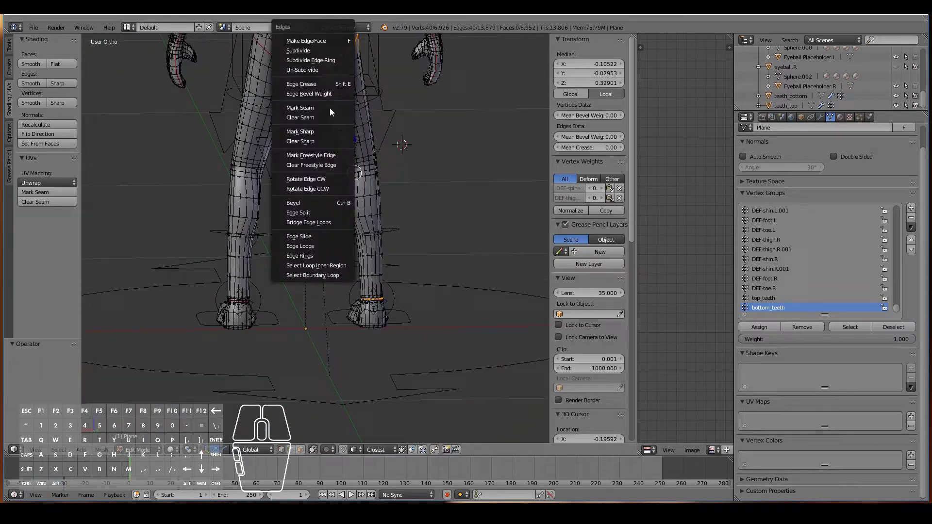
pyautogui.click(331, 111)
pyautogui.press('a')
# Select the vertex path down the back of the left thigh from the thigh seam to the knee.
pyautogui.keyDown('shift'); pyautogui.moveTo(233, 51); pyautogui.dragTo(233, 183, button='middle'); pyautogui.keyUp('shift')
pyautogui.scroll(-2, 234, 184)
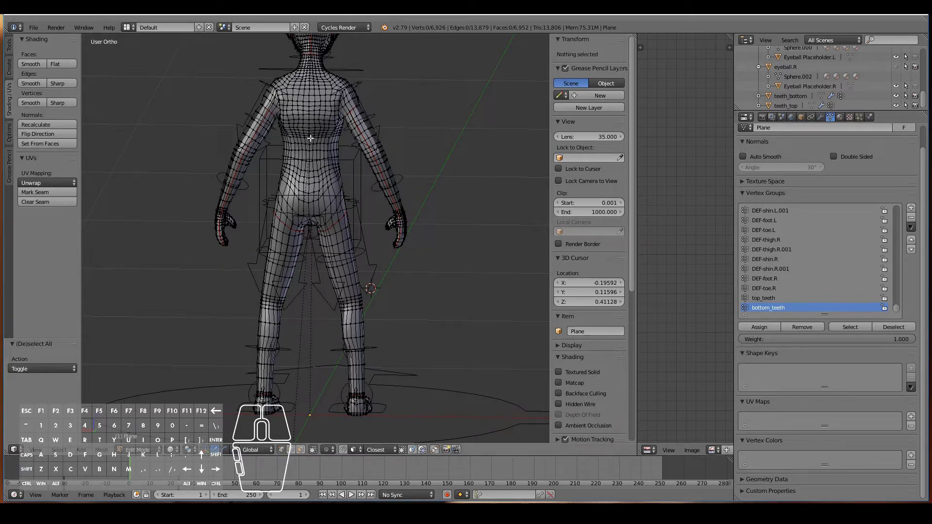
pyautogui.scroll(-2, 271, 219)
pyautogui.scroll(2, 271, 220)
pyautogui.scroll(2, 270, 219)
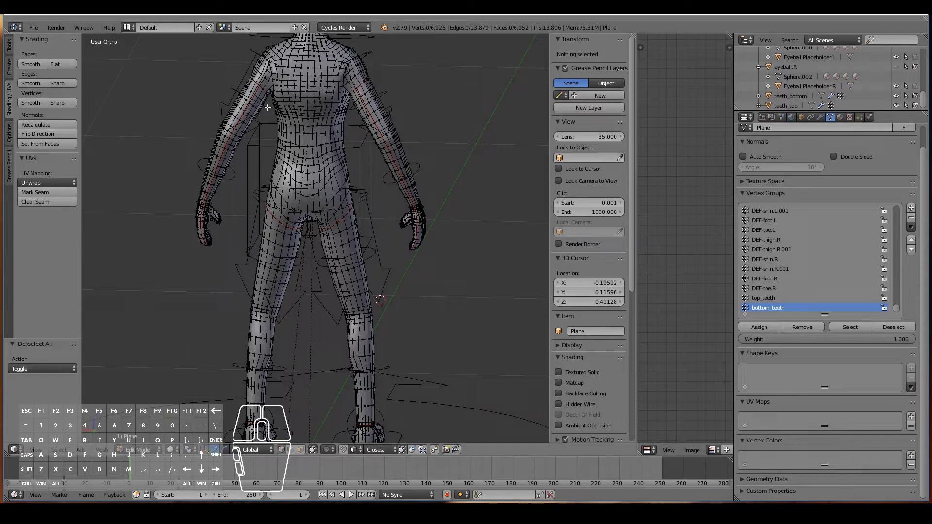
pyautogui.scroll(-2, 252, 298)
pyautogui.scroll(5, 253, 301)
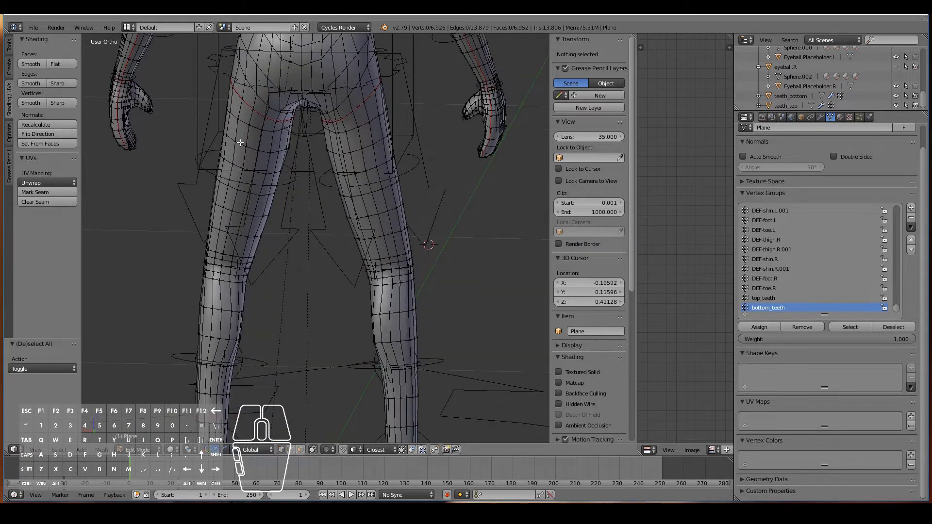
pyautogui.moveTo(246, 129); pyautogui.dragTo(250, 121, button='middle')
pyautogui.keyDown('shift'); pyautogui.rightClick(250, 121); pyautogui.keyUp('shift')
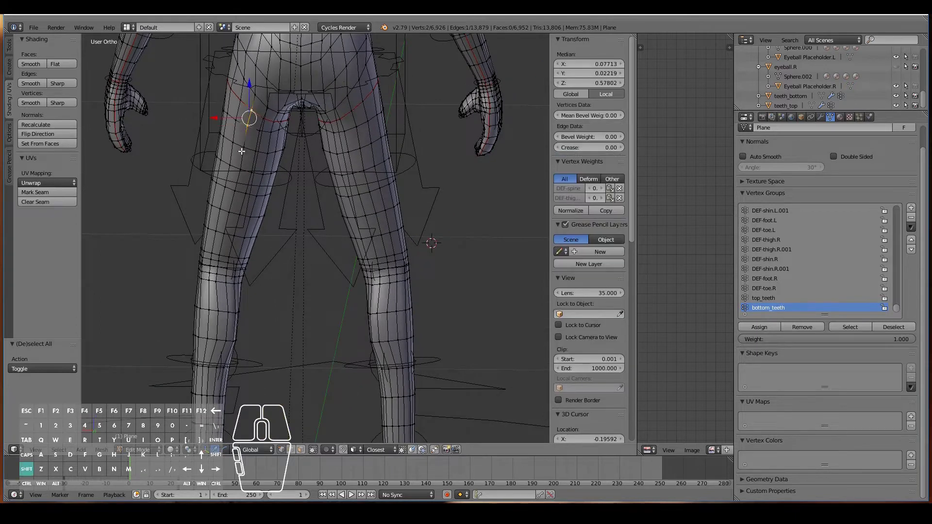
pyautogui.keyDown('shift'); pyautogui.rightClick(226, 226); pyautogui.keyUp('shift')
pyautogui.keyDown('shift'); pyautogui.rightClick(218, 264); pyautogui.keyUp('shift')
# Extend the left leg's selected path down the calf, past the ankle seam, to the bottom of the heel.
pyautogui.keyDown('shift'); pyautogui.rightClick(218, 261); pyautogui.keyUp('shift')
pyautogui.keyDown('shift'); pyautogui.rightClick(126, 399); pyautogui.keyUp('shift')
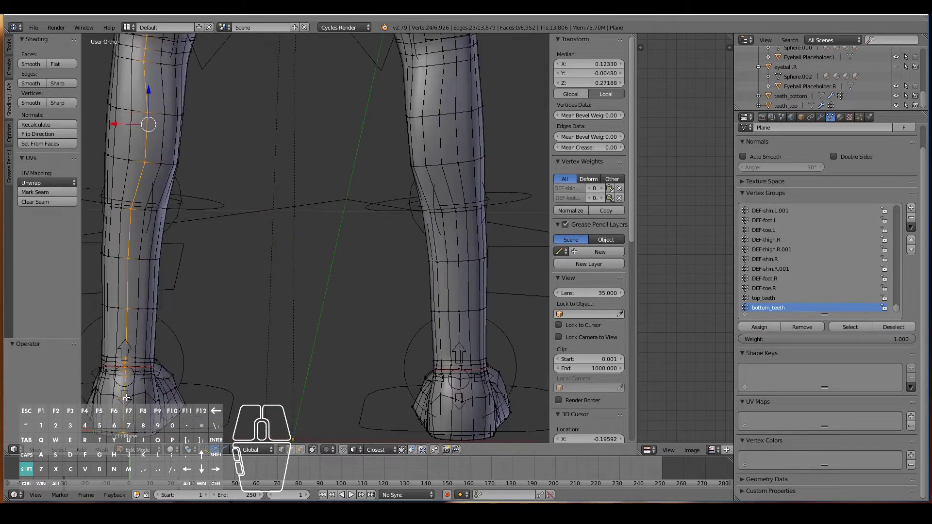
pyautogui.scroll(-3, 246, 366)
pyautogui.keyDown('shift'); pyautogui.scroll(-1, 234, 357); pyautogui.keyUp('shift')
pyautogui.scroll(2, 218, 353)
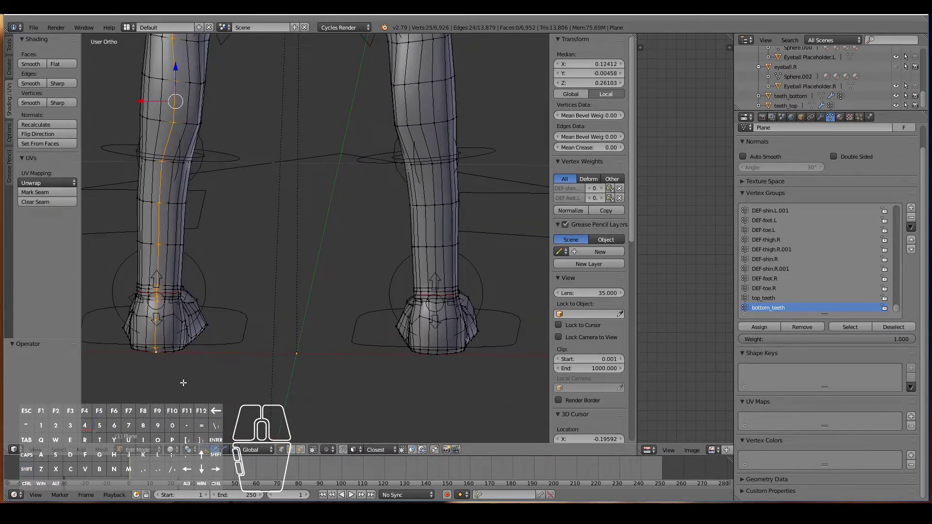
# Add the vertex path down the back of the right thigh, from the thigh seam to the knee, to the selection.
pyautogui.scroll(-4, 167, 354)
pyautogui.keyDown('shift'); pyautogui.scroll(9, 219, 270); pyautogui.keyUp('shift')
pyautogui.moveTo(190, 308); pyautogui.dragTo(227, 315, button='middle')
pyautogui.scroll(-2, 225, 314)
pyautogui.scroll(4, 204, 316)
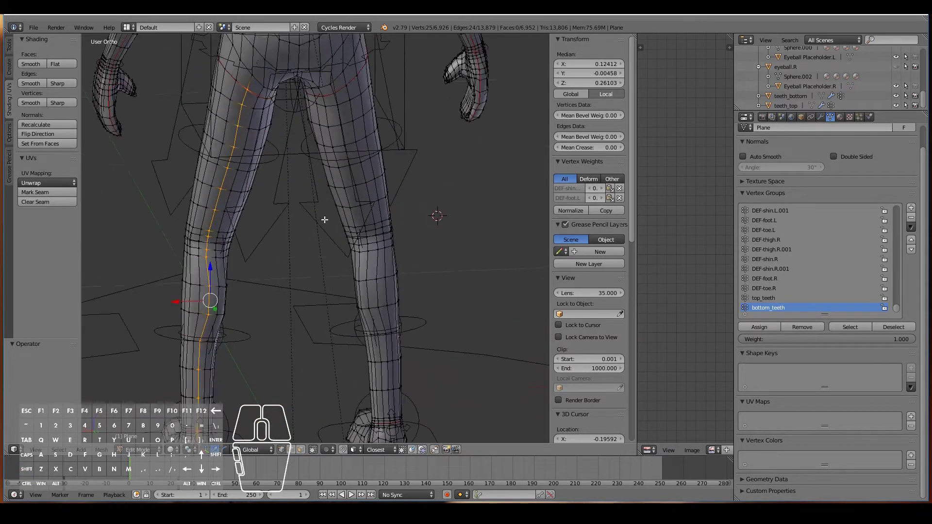
pyautogui.keyDown('shift'); pyautogui.rightClick(353, 123); pyautogui.keyUp('shift')
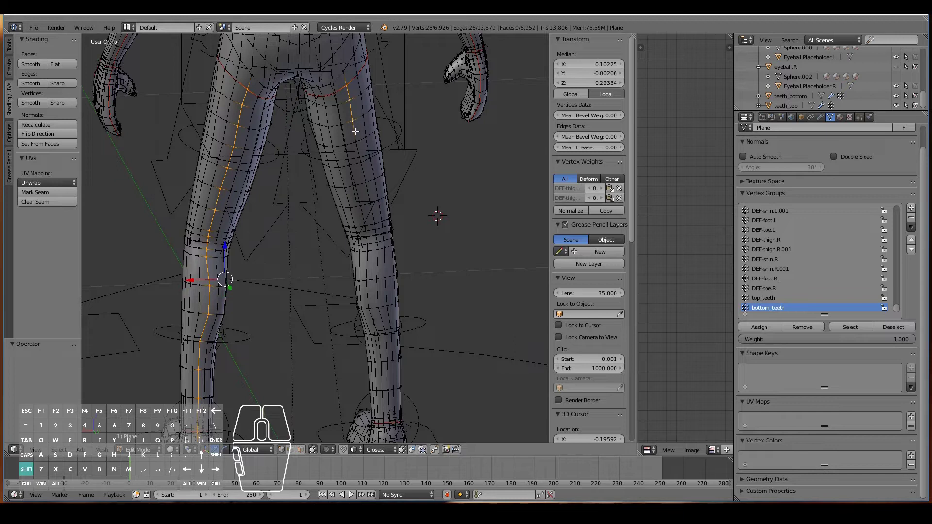
pyautogui.keyDown('shift'); pyautogui.rightClick(373, 214); pyautogui.keyUp('shift')
pyautogui.keyDown('shift'); pyautogui.rightClick(375, 225); pyautogui.keyUp('shift')
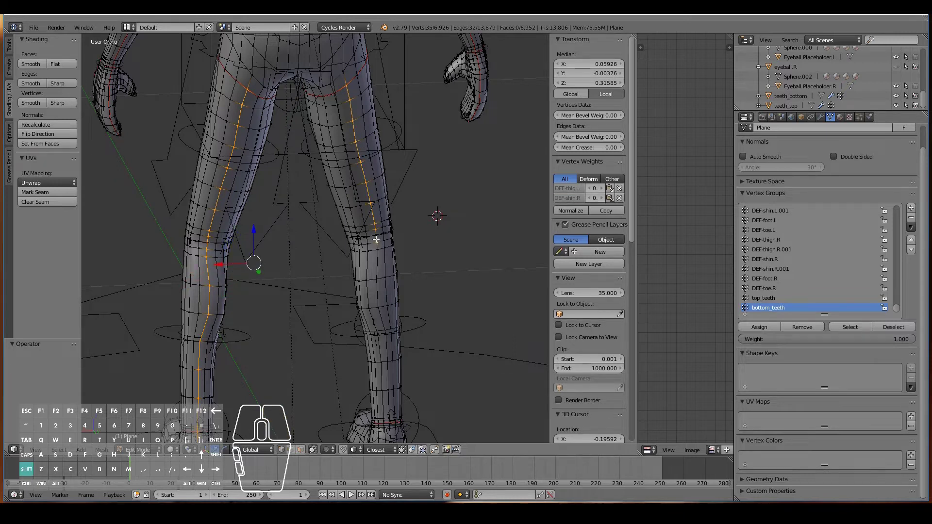
# Extend the right leg's selected path from the knee down the calf to the bottom of the heel.
pyautogui.moveTo(374, 231); pyautogui.dragTo(390, 433)
pyautogui.press('b')
pyautogui.press('b')
pyautogui.press('b')
pyautogui.press('b')
pyautogui.press('b')
pyautogui.press('b')
pyautogui.keyDown('shift'); pyautogui.scroll(-11, 410, 372); pyautogui.keyUp('shift')
pyautogui.scroll(3, 413, 373)
pyautogui.press('b')
pyautogui.moveTo(445, 350); pyautogui.dragTo(443, 410)
pyautogui.press('b')
# Mark the selected paths down the backs of both legs as seams.
pyautogui.moveTo(443, 410); pyautogui.dragTo(283, 289, button='middle')
pyautogui.hotkey('ctrl', 'e')
pyautogui.click(282, 289)
# Select the edge loops outlining the soles of both feet.
pyautogui.moveTo(151, 257); pyautogui.dragTo(179, 240, button='middle')
pyautogui.keyDown('shift'); pyautogui.scroll(-12, 208, 240); pyautogui.keyUp('shift')
pyautogui.scroll(5, 220, 259)
pyautogui.press('KP_3')
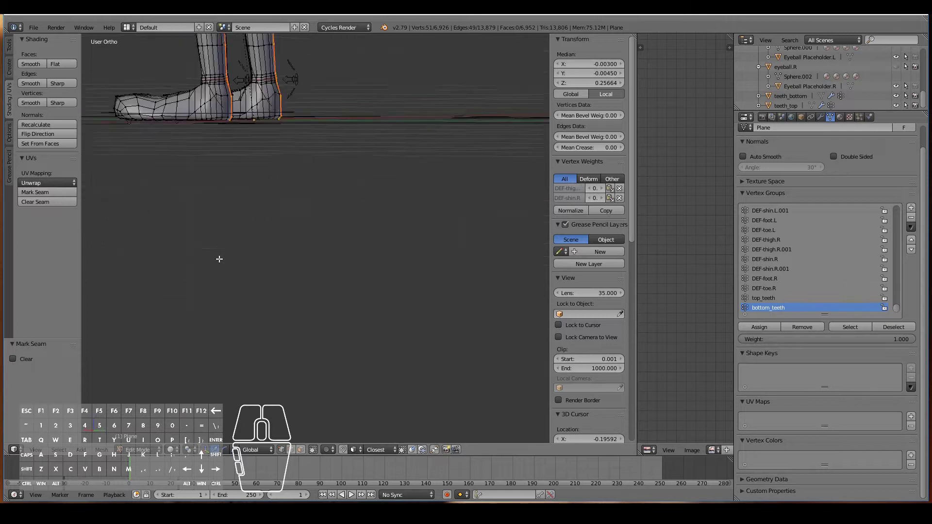
pyautogui.scroll(3, 219, 259)
pyautogui.keyDown('shift'); pyautogui.scroll(4, 219, 259); pyautogui.keyUp('shift')
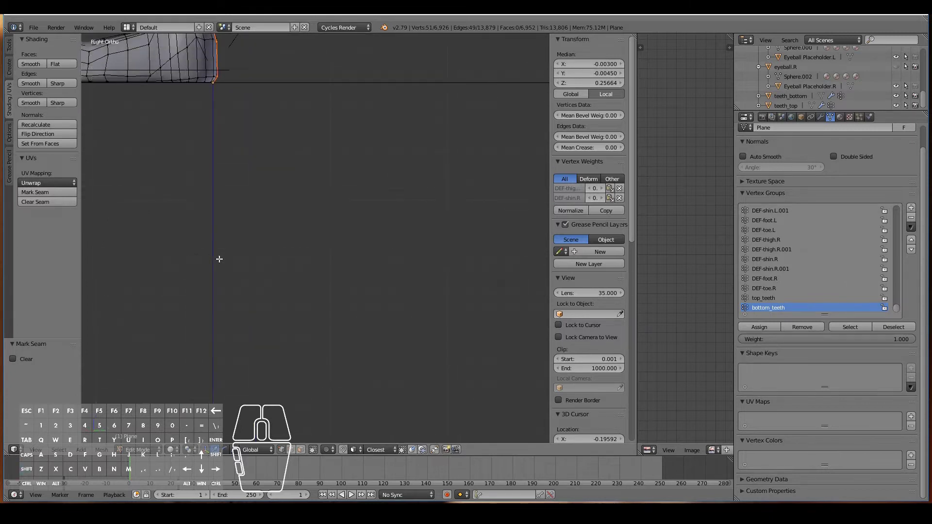
pyautogui.press('KP_Decimal')
pyautogui.keyDown('shift'); pyautogui.scroll(-7, 306, 391); pyautogui.keyUp('shift')
pyautogui.keyDown('ctrl'); pyautogui.scroll(-4, 305, 391); pyautogui.keyUp('ctrl')
pyautogui.keyDown('shift'); pyautogui.scroll(5, 333, 376); pyautogui.keyUp('shift')
pyautogui.keyDown('shift'); pyautogui.scroll(-5, 333, 377); pyautogui.keyUp('shift')
pyautogui.scroll(5, 339, 406)
pyautogui.scroll(-1, 339, 407)
pyautogui.keyDown('shift'); pyautogui.scroll(-11, 363, 403); pyautogui.keyUp('shift')
pyautogui.scroll(4, 388, 388)
pyautogui.moveTo(391, 349); pyautogui.dragTo(391, 308, button='middle')
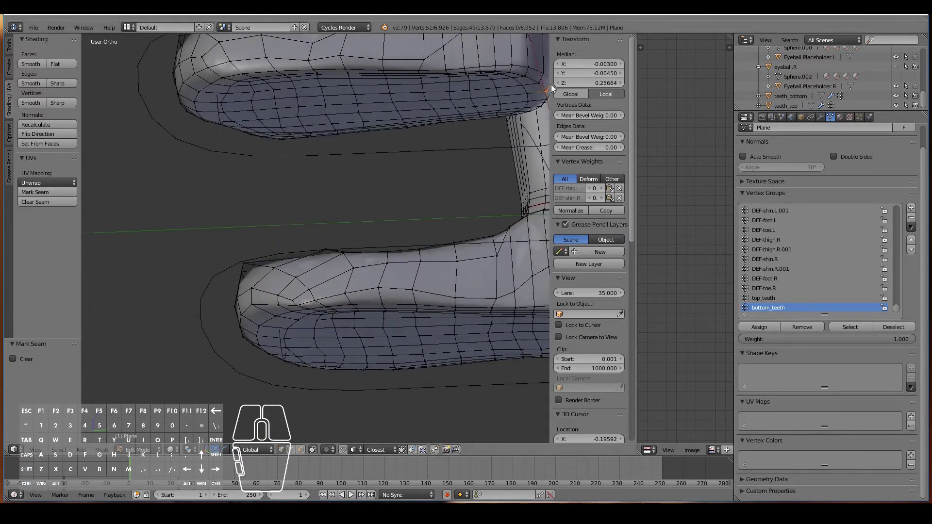
pyautogui.keyDown('alt'); pyautogui.click(527, 84); pyautogui.keyUp('alt')
pyautogui.scroll(-2, 500, 141)
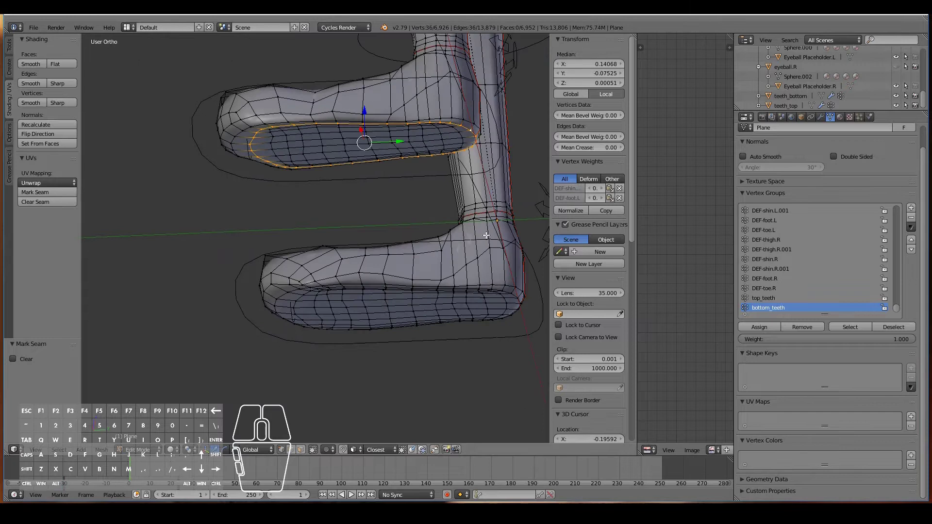
pyautogui.keyDown('alt'); pyautogui.keyDown('shift'); pyautogui.click(514, 295); pyautogui.keyUp('shift'); pyautogui.keyUp('alt')
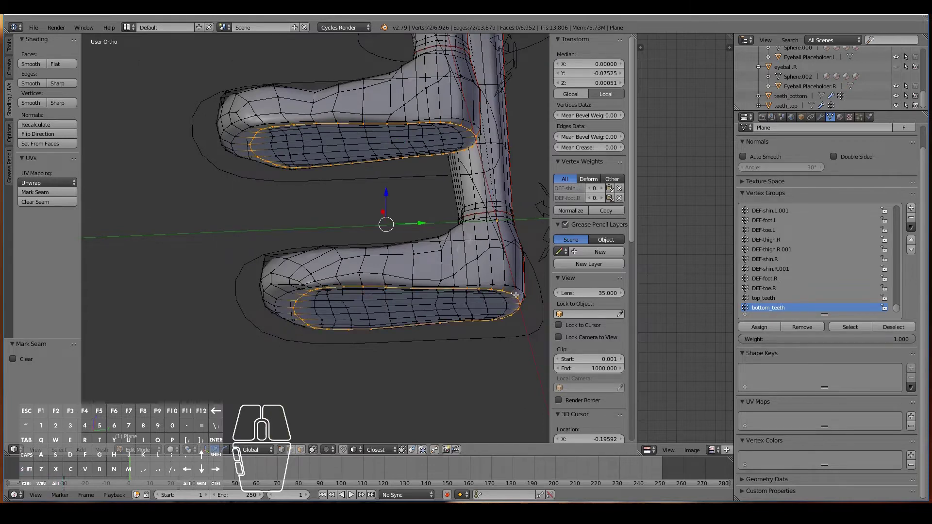
# Mark both sole outlines as seams and clear the selection.
pyautogui.hotkey('ctrl', 'e')
pyautogui.click(516, 297)
pyautogui.scroll(-3, 341, 228)
pyautogui.press('a')
# Examine the seams over the whole body from the front and along the left side of the torso.
pyautogui.moveTo(243, 191); pyautogui.dragTo(359, 232, button='middle')
pyautogui.scroll(-2, 358, 231)
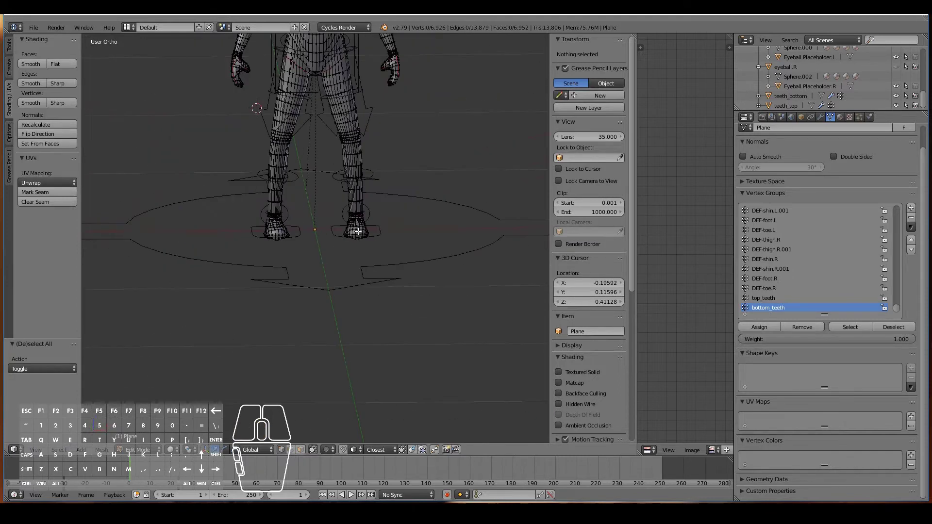
pyautogui.press('KP_1')
pyautogui.keyDown('shift'); pyautogui.scroll(16, 358, 231); pyautogui.keyUp('shift')
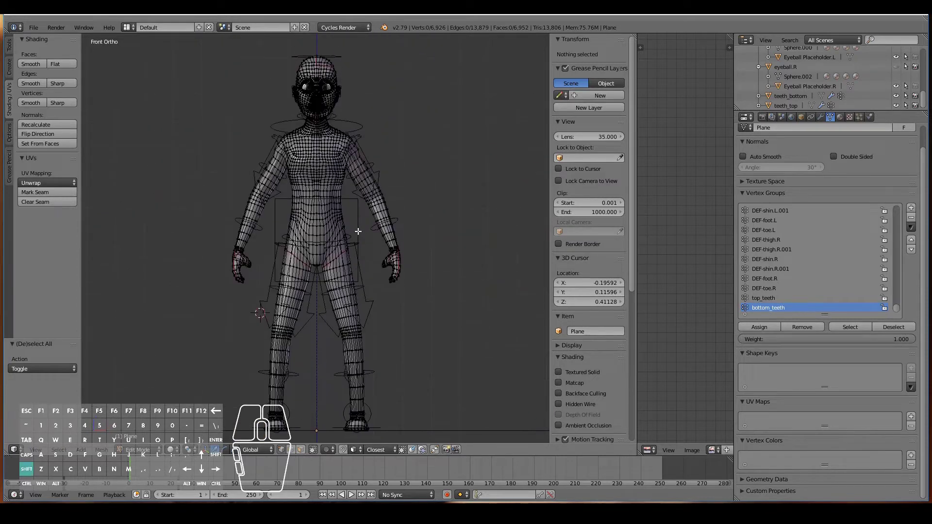
pyautogui.scroll(1, 370, 235)
pyautogui.keyDown('shift'); pyautogui.scroll(2, 371, 235); pyautogui.keyUp('shift')
pyautogui.keyDown('shift'); pyautogui.scroll(4, 371, 235); pyautogui.keyUp('shift')
pyautogui.keyDown('shift'); pyautogui.scroll(-4, 370, 235); pyautogui.keyUp('shift')
pyautogui.keyDown('ctrl'); pyautogui.scroll(7, 371, 235); pyautogui.keyUp('ctrl')
pyautogui.moveTo(282, 235); pyautogui.dragTo(207, 225, button='middle')
pyautogui.scroll(3, 225, 234)
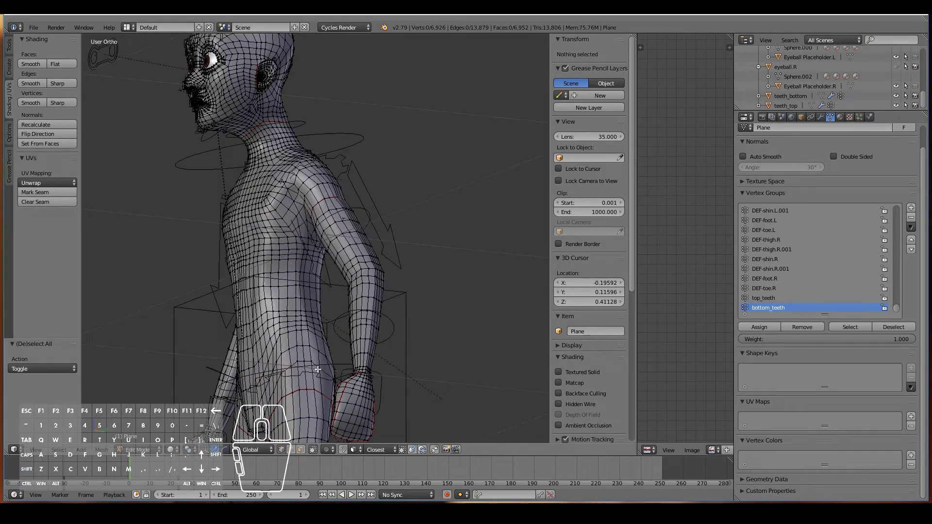
pyautogui.moveTo(318, 370); pyautogui.dragTo(303, 372, button='middle')
pyautogui.keyDown('alt'); pyautogui.rightClick(335, 365); pyautogui.keyUp('alt')
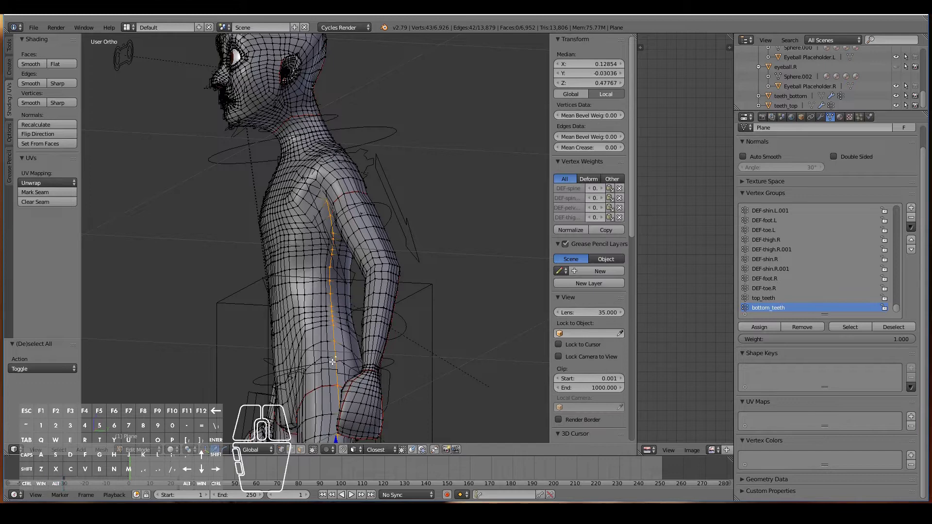
pyautogui.scroll(-5, 273, 377)
pyautogui.moveTo(273, 377); pyautogui.dragTo(375, 407, button='middle')
pyautogui.keyDown('shift'); pyautogui.scroll(-3, 327, 393); pyautogui.keyUp('shift')
pyautogui.scroll(5, 327, 391)
pyautogui.moveTo(304, 402)
pyautogui.mouseDown(button='middle')
pyautogui.moveTo(270, 270)
pyautogui.moveTo(298, 204)
pyautogui.mouseUp(button='middle')
pyautogui.press('Escape')
pyautogui.moveTo(239, 229); pyautogui.dragTo(280, 201, button='middle')
pyautogui.moveTo(180, 216); pyautogui.dragTo(234, 249, button='middle')
pyautogui.scroll(2, 235, 250)
pyautogui.keyDown('alt'); pyautogui.keyDown('shift'); pyautogui.rightClick(115, 151); pyautogui.keyUp('shift'); pyautogui.keyUp('alt')
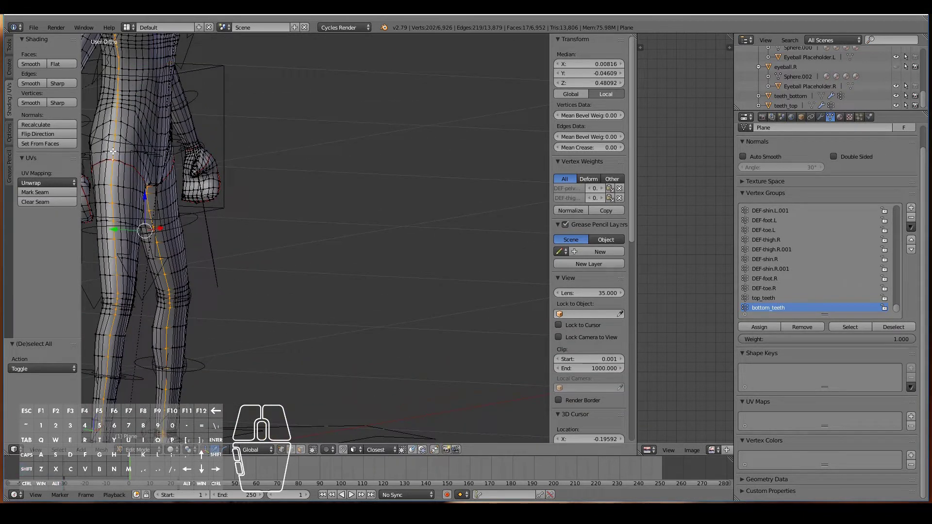
pyautogui.scroll(-3, 114, 151)
pyautogui.moveTo(192, 194); pyautogui.dragTo(85, 211, button='middle')
pyautogui.press('x')
pyautogui.rightClick(354, 182)
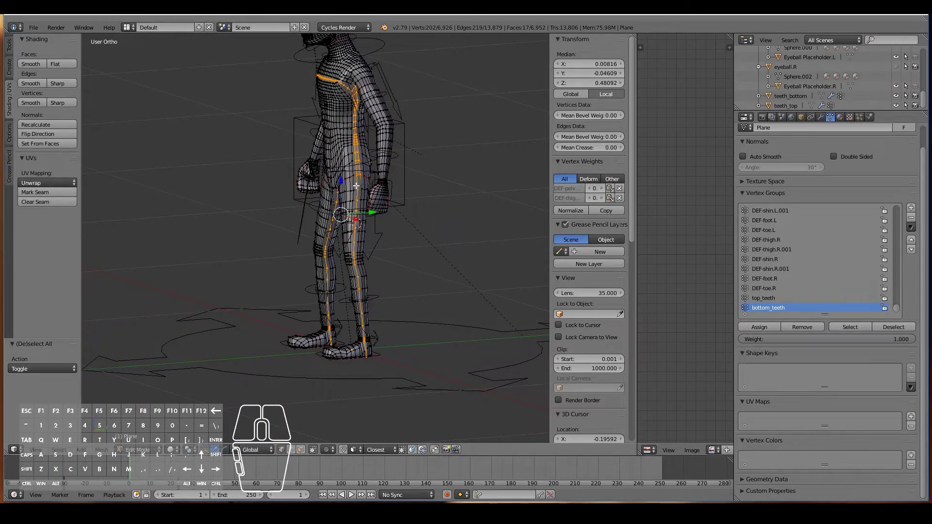
pyautogui.scroll(3, 360, 174)
pyautogui.press('a')
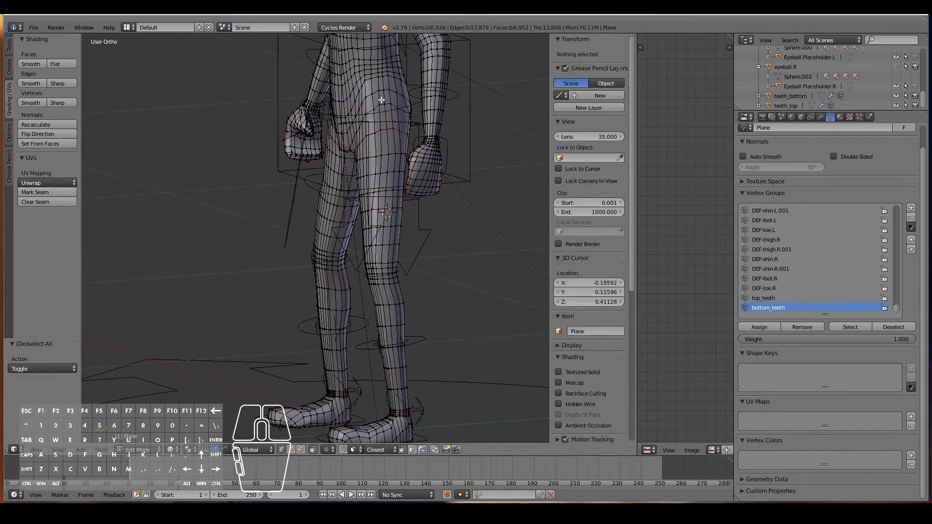
pyautogui.keyDown('alt'); pyautogui.rightClick(384, 97); pyautogui.keyUp('alt')
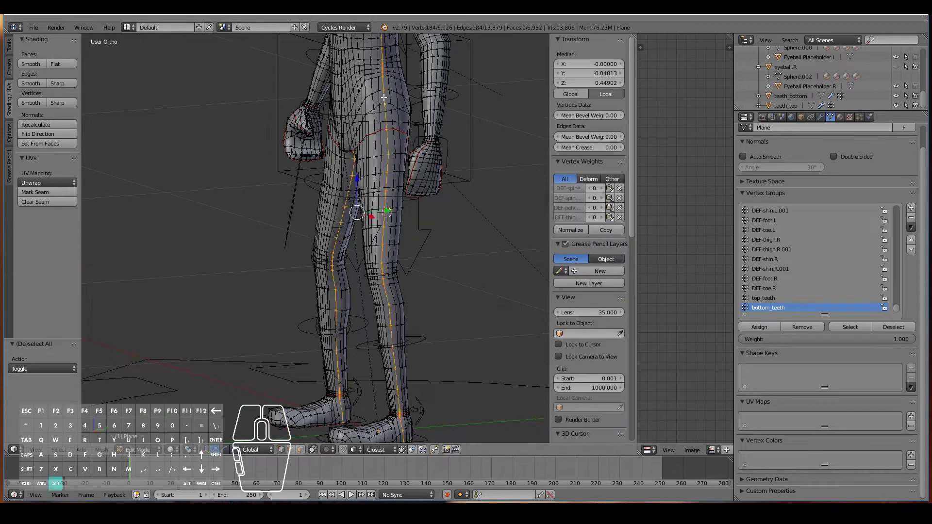
pyautogui.scroll(-3, 384, 97)
pyautogui.moveTo(334, 148)
pyautogui.mouseDown(button='middle')
pyautogui.moveTo(357, 149)
pyautogui.moveTo(331, 151)
pyautogui.mouseUp(button='middle')
pyautogui.scroll(3, 331, 152)
# Select the vertical edge loop along the body's left side and circle-deselect its part on the leg.
pyautogui.keyDown('alt'); pyautogui.rightClick(382, 136); pyautogui.keyUp('alt')
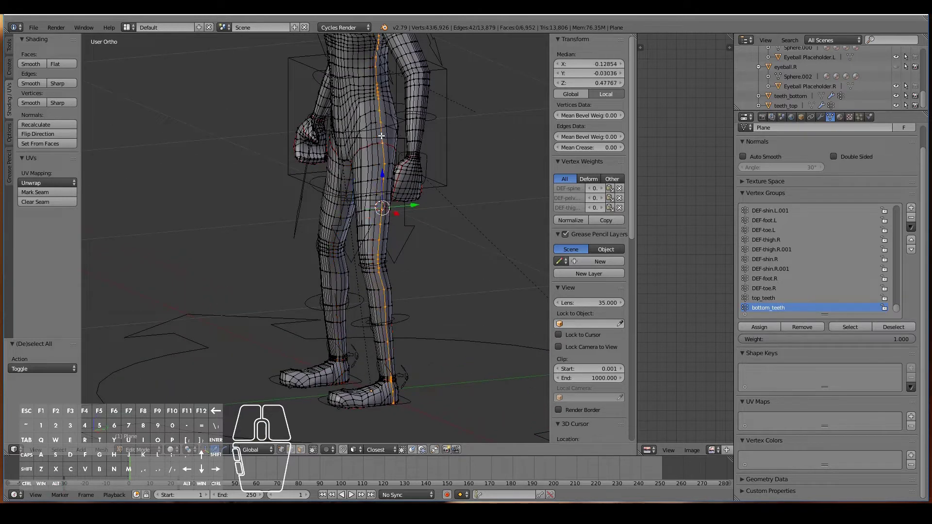
pyautogui.scroll(-2, 382, 136)
pyautogui.moveTo(269, 173); pyautogui.dragTo(300, 178, button='middle')
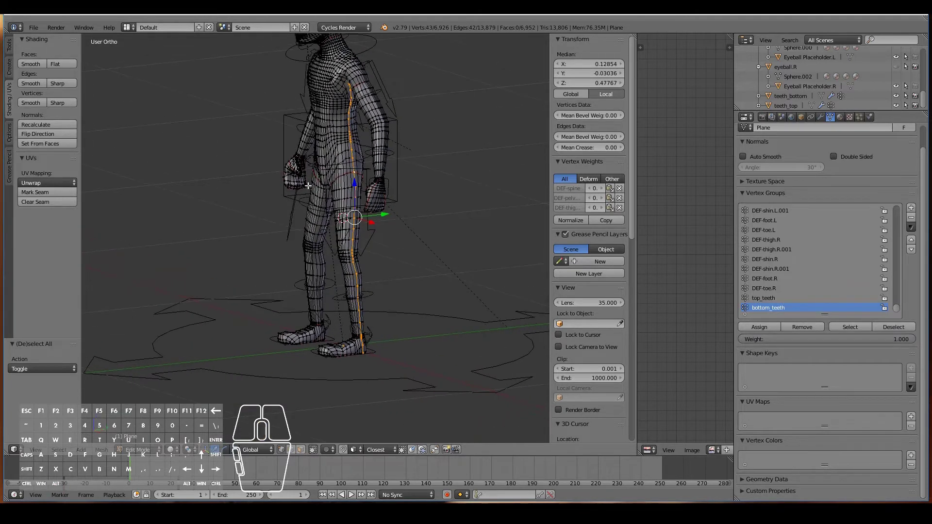
pyautogui.press('c')
pyautogui.moveTo(365, 350); pyautogui.dragTo(345, 226, button='middle')
pyautogui.rightClick(345, 226)
# Add the matching vertical edge loop on the body's right side and circle-deselect its leg portion.
pyautogui.moveTo(228, 243)
pyautogui.mouseDown(button='middle')
pyautogui.moveTo(363, 248)
pyautogui.moveTo(262, 233)
pyautogui.moveTo(194, 195)
pyautogui.mouseUp(button='middle')
pyautogui.keyDown('alt'); pyautogui.keyDown('shift'); pyautogui.rightClick(194, 194); pyautogui.keyUp('shift'); pyautogui.keyUp('alt')
pyautogui.moveTo(226, 260)
pyautogui.mouseDown(button='middle')
pyautogui.moveTo(160, 252)
pyautogui.moveTo(144, 385)
pyautogui.moveTo(281, 322)
pyautogui.moveTo(215, 317)
pyautogui.moveTo(280, 296)
pyautogui.mouseUp(button='middle')
pyautogui.press('c')
pyautogui.rightClick(145, 385)
pyautogui.keyDown('shift'); pyautogui.scroll(4, 279, 296); pyautogui.keyUp('shift')
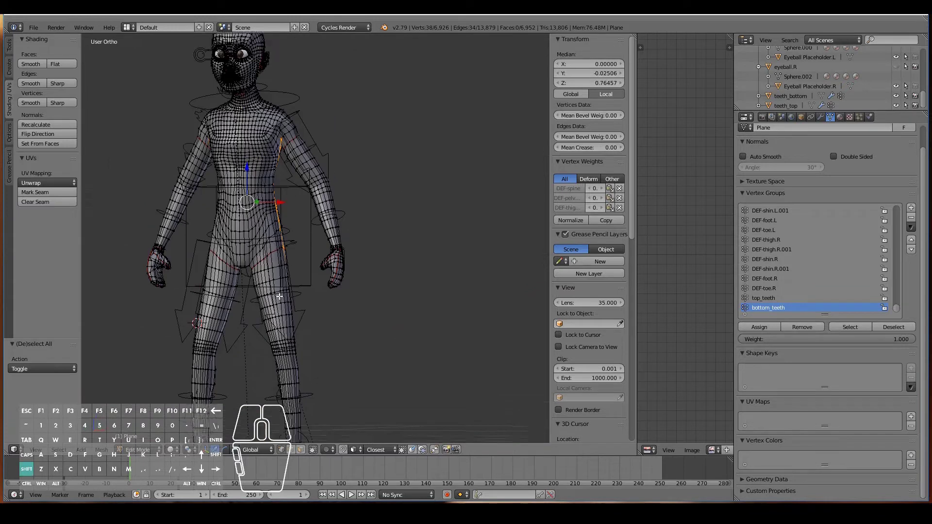
# Mark the selected edges along both sides of the torso as seams.
pyautogui.hotkey('ctrl', 'e')
pyautogui.click(280, 296)
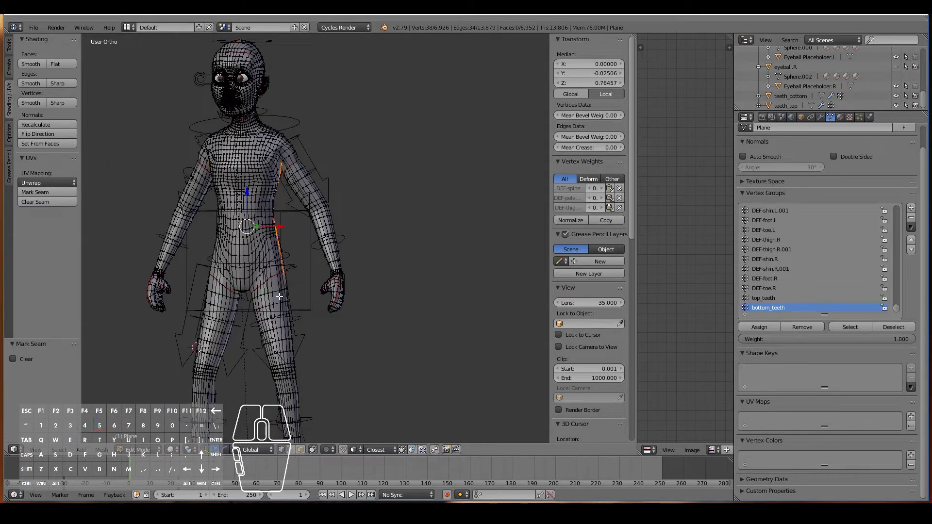
pyautogui.scroll(7, 258, 319)
pyautogui.keyDown('shift'); pyautogui.scroll(6, 257, 319); pyautogui.keyUp('shift')
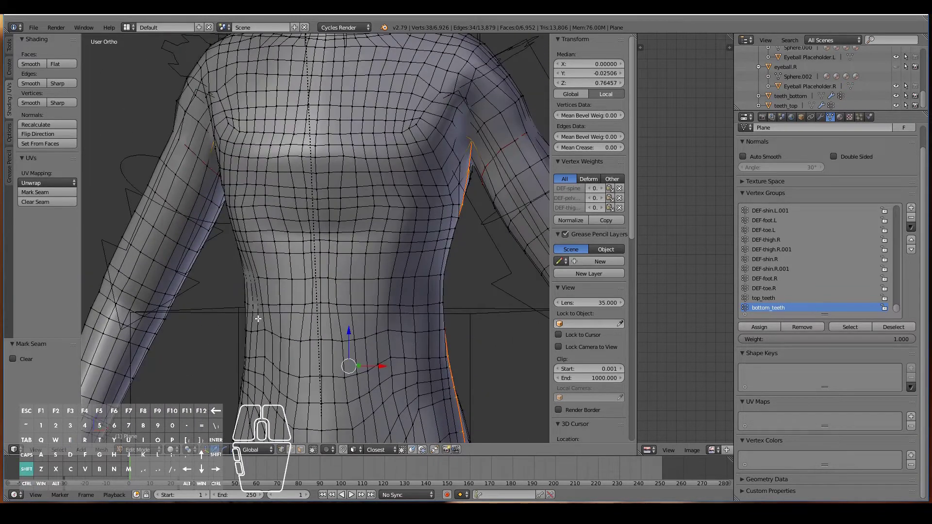
# Extend the torso-side selection to the arm seam at the left armpit and hide the Subsurf modifier in the viewport.
pyautogui.keyDown('shift'); pyautogui.scroll(3, 481, 223); pyautogui.keyUp('shift')
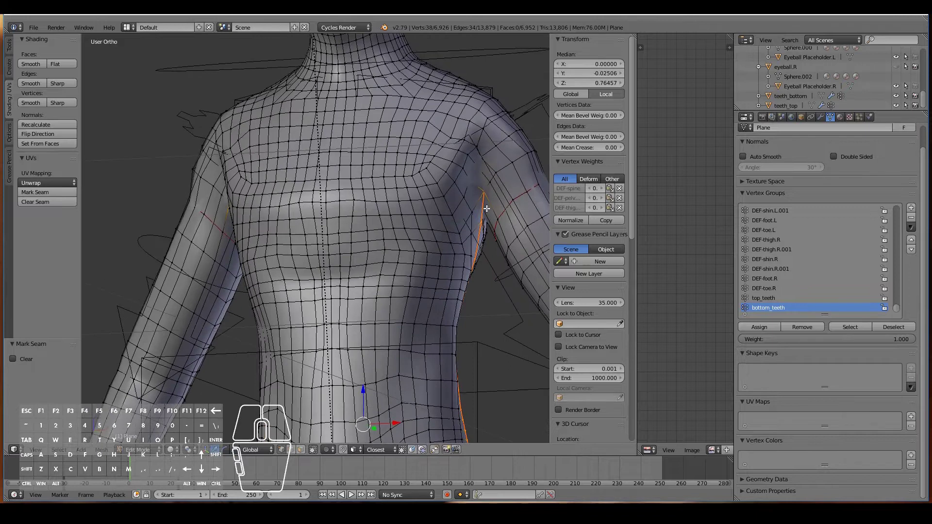
pyautogui.keyDown('shift'); pyautogui.scroll(2, 487, 209); pyautogui.keyUp('shift')
pyautogui.scroll(3, 489, 248)
pyautogui.keyDown('ctrl'); pyautogui.scroll(14, 489, 248); pyautogui.keyUp('ctrl')
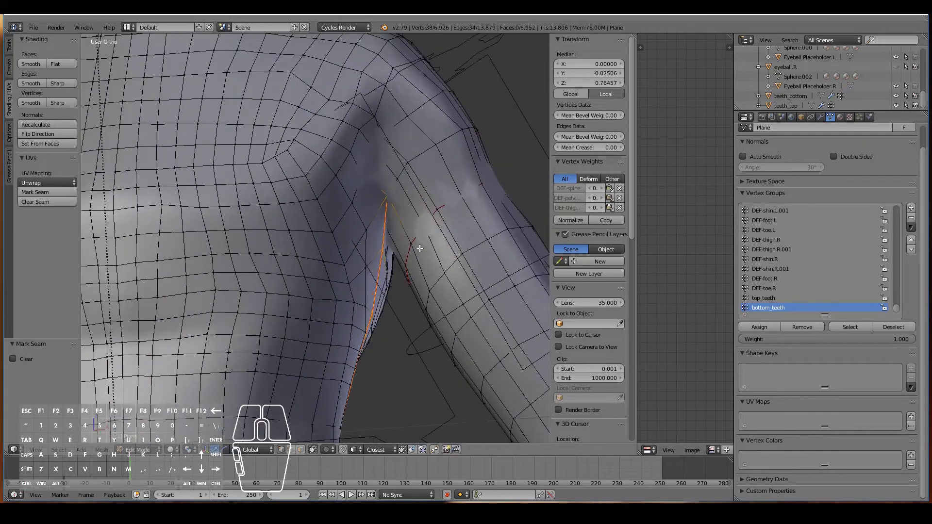
pyautogui.keyDown('shift'); pyautogui.moveTo(382, 148); pyautogui.dragTo(389, 238, button='middle'); pyautogui.keyUp('shift')
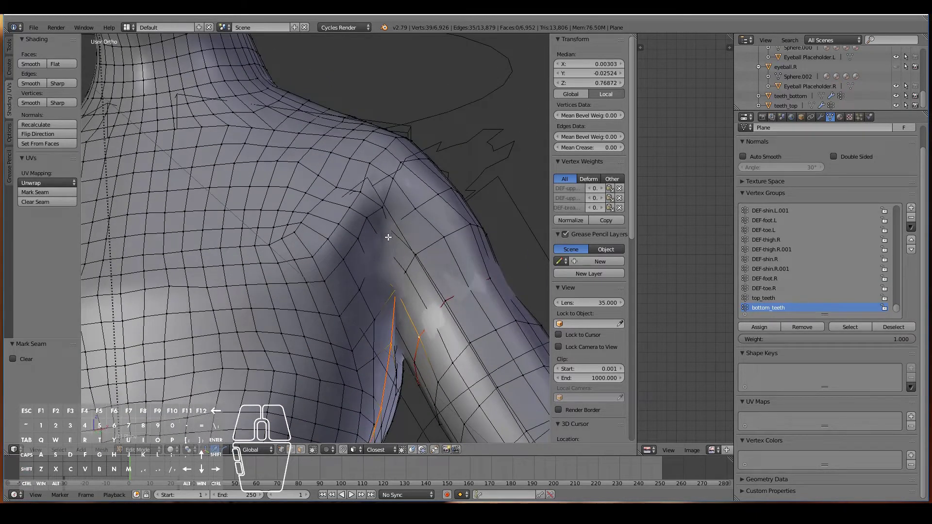
pyautogui.click(821, 117)
pyautogui.click(850, 249)
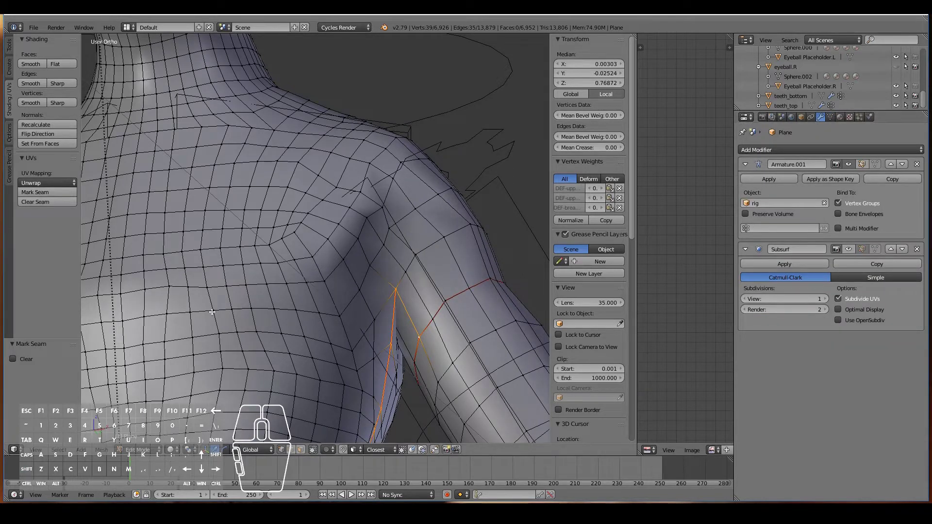
# Add the matching arm-seam vertex at the right armpit, mark the selected side edges as seams and clear the selection.
pyautogui.scroll(-6, 229, 316)
pyautogui.keyDown('ctrl'); pyautogui.scroll(-11, 229, 316); pyautogui.keyUp('ctrl')
pyautogui.scroll(2, 289, 323)
pyautogui.scroll(2, 290, 323)
pyautogui.keyDown('shift'); pyautogui.rightClick(395, 371); pyautogui.keyUp('shift')
pyautogui.moveTo(391, 371); pyautogui.dragTo(419, 375, button='middle')
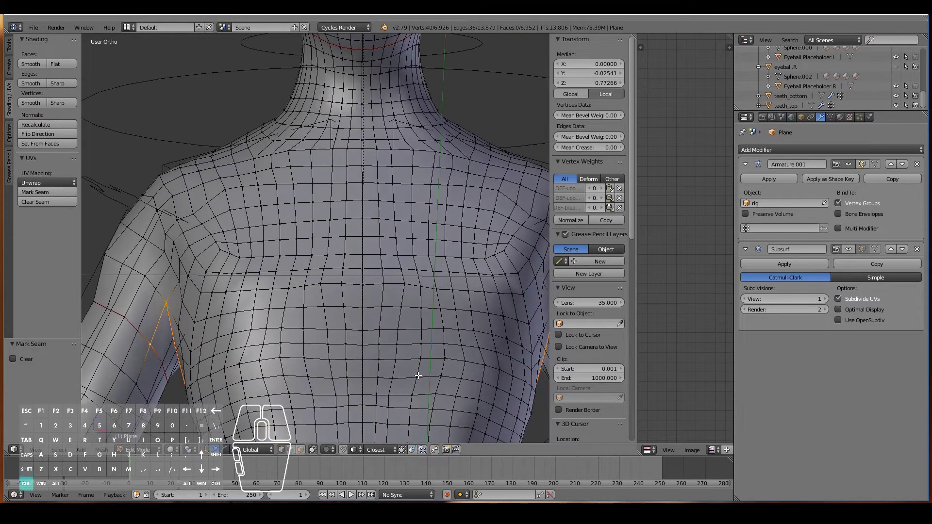
pyautogui.hotkey('ctrl', 'e')
pyautogui.click(396, 341)
pyautogui.scroll(-5, 388, 322)
pyautogui.press('a')
# Select the edge loop running over the left shoulder and circle-deselect its parts on the head and along the arm.
pyautogui.moveTo(412, 327); pyautogui.dragTo(391, 349, button='middle')
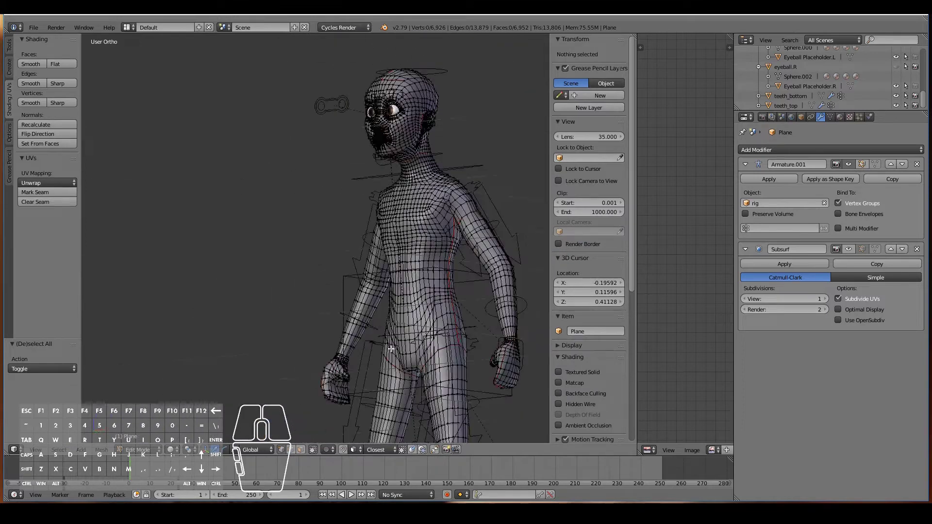
pyautogui.moveTo(451, 226); pyautogui.dragTo(273, 247, button='middle')
pyautogui.scroll(-5, 427, 125)
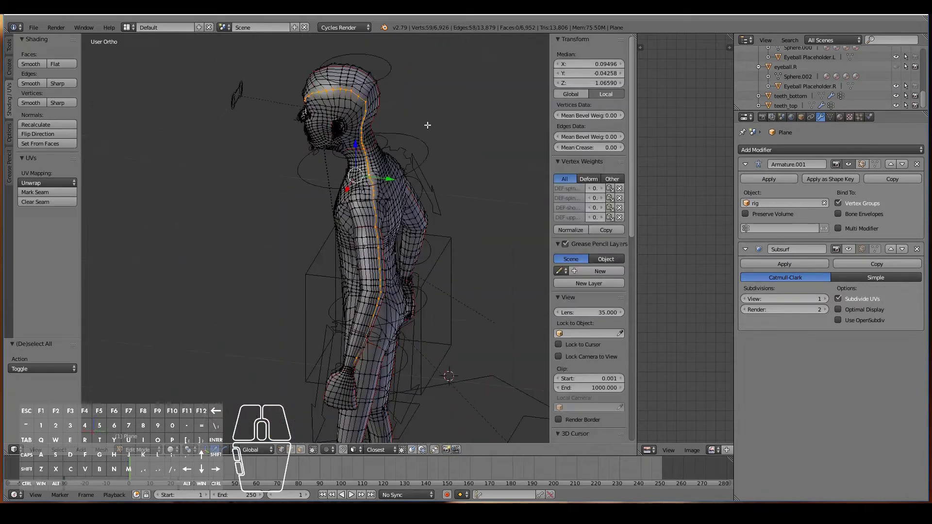
pyautogui.moveTo(427, 125); pyautogui.dragTo(380, 155, button='middle')
pyautogui.press('c')
pyautogui.moveTo(374, 122)
pyautogui.mouseDown(button='middle')
pyautogui.moveTo(349, 78)
pyautogui.moveTo(372, 106)
pyautogui.mouseUp(button='middle')
pyautogui.moveTo(306, 287); pyautogui.dragTo(251, 396, button='middle')
pyautogui.rightClick(251, 396)
# Add the matching loop over the right shoulder and trim its head portion back to the neck seam.
pyautogui.moveTo(437, 271)
pyautogui.mouseDown(button='middle')
pyautogui.moveTo(350, 279)
pyautogui.moveTo(366, 265)
pyautogui.mouseUp(button='middle')
pyautogui.scroll(2, 350, 278)
pyautogui.scroll(2, 350, 278)
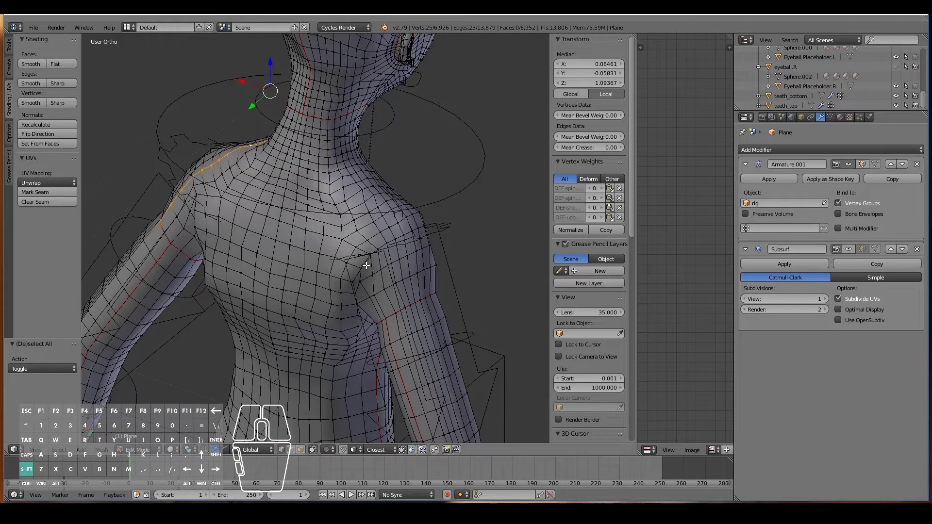
pyautogui.keyDown('alt'); pyautogui.keyDown('shift'); pyautogui.click(384, 229); pyautogui.keyUp('shift'); pyautogui.keyUp('alt')
pyautogui.scroll(-4, 381, 229)
pyautogui.moveTo(377, 244)
pyautogui.mouseDown(button='middle')
pyautogui.moveTo(370, 204)
pyautogui.moveTo(304, 145)
pyautogui.mouseUp(button='middle')
pyautogui.rightClick(303, 145)
pyautogui.scroll(3, 318, 182)
pyautogui.scroll(1, 317, 182)
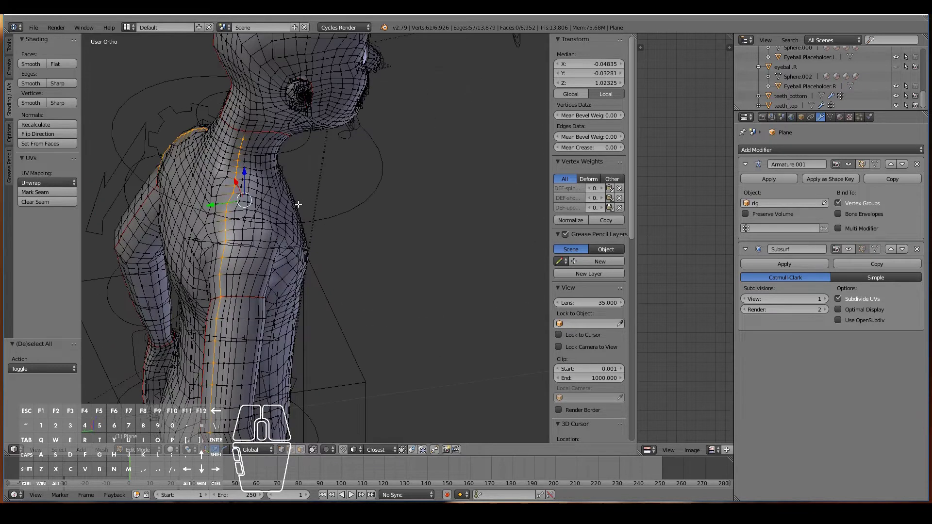
pyautogui.keyDown('shift'); pyautogui.rightClick(247, 145); pyautogui.keyUp('shift')
pyautogui.scroll(-3, 245, 331)
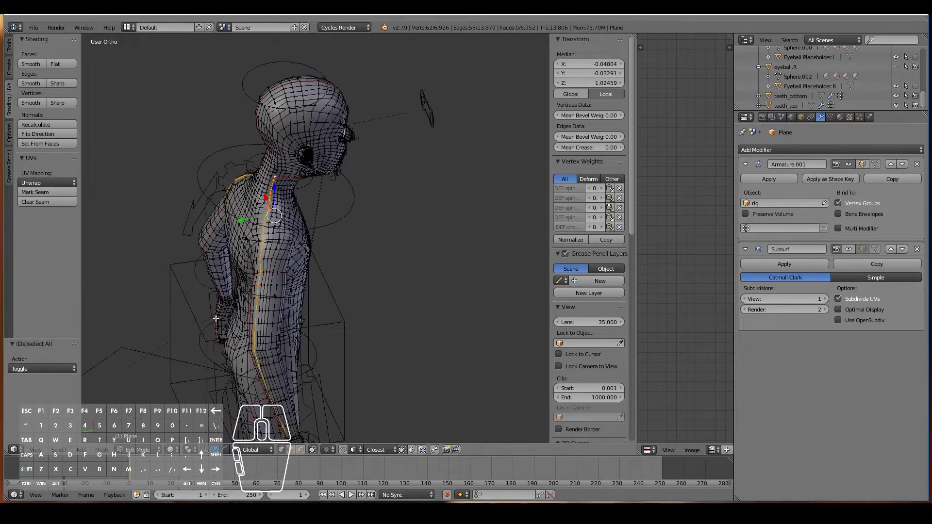
# Circle-deselect the part of the right shoulder loop that runs down the arm.
pyautogui.press('c')
pyautogui.moveTo(245, 332)
pyautogui.mouseDown(button='middle')
pyautogui.moveTo(298, 388)
pyautogui.moveTo(377, 370)
pyautogui.mouseUp(button='middle')
pyautogui.press('Escape')
pyautogui.press('c')
pyautogui.middleClick(406, 380)
pyautogui.rightClick(406, 381)
# Mark the selected edges over both shoulders, from neck seam to arm seams, as seams and clear the selection.
pyautogui.moveTo(167, 275)
pyautogui.mouseDown(button='middle')
pyautogui.moveTo(288, 280)
pyautogui.moveTo(250, 276)
pyautogui.mouseUp(button='middle')
pyautogui.scroll(3, 210, 292)
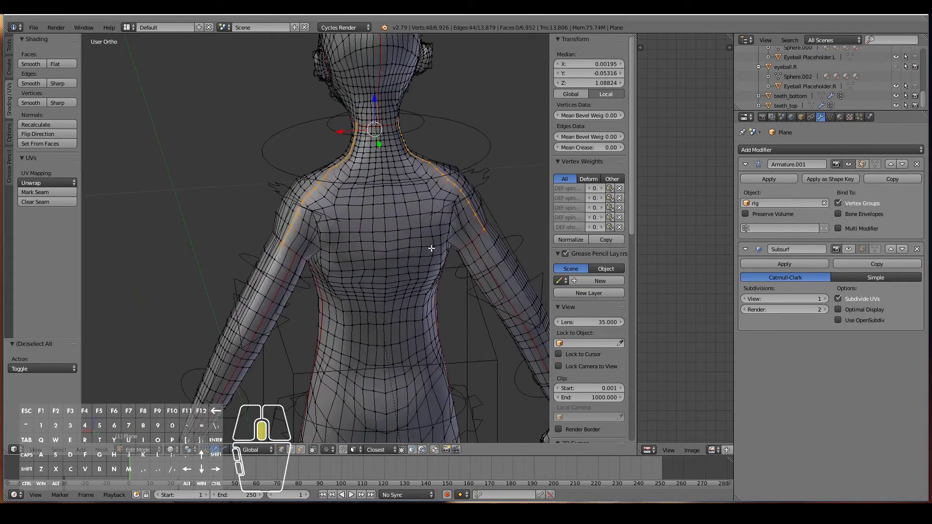
pyautogui.moveTo(434, 249); pyautogui.dragTo(387, 256, button='middle')
pyautogui.hotkey('ctrl', 'e')
pyautogui.click(386, 256)
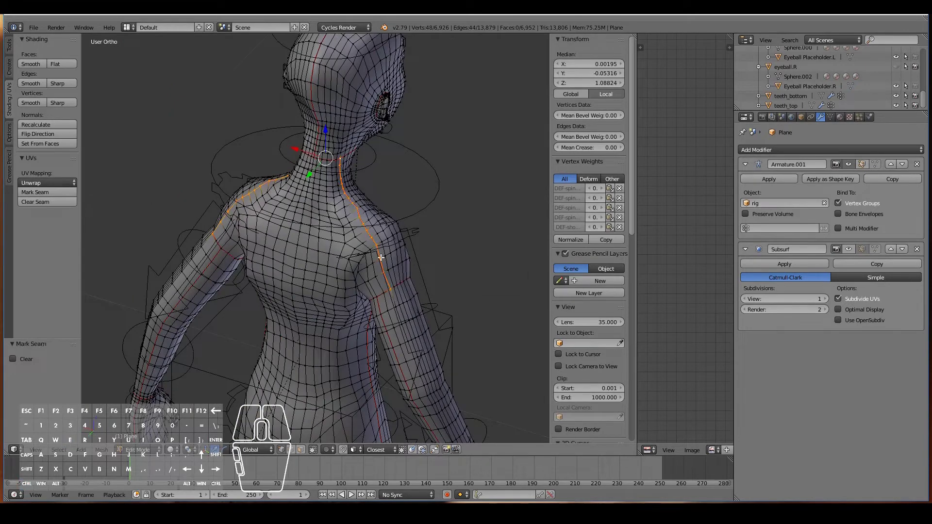
pyautogui.press('a')
pyautogui.moveTo(218, 334); pyautogui.dragTo(466, 289, button='middle')
pyautogui.scroll(-4, 466, 289)
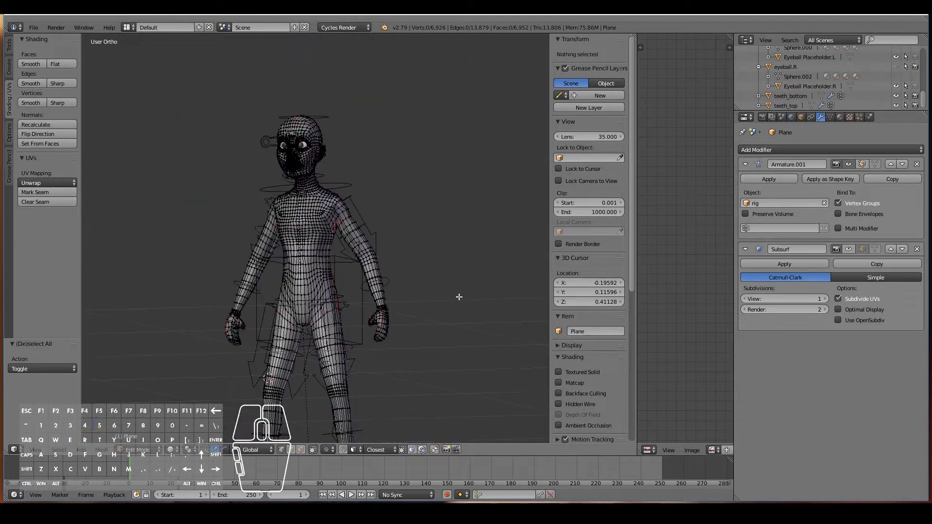
pyautogui.scroll(6, 447, 301)
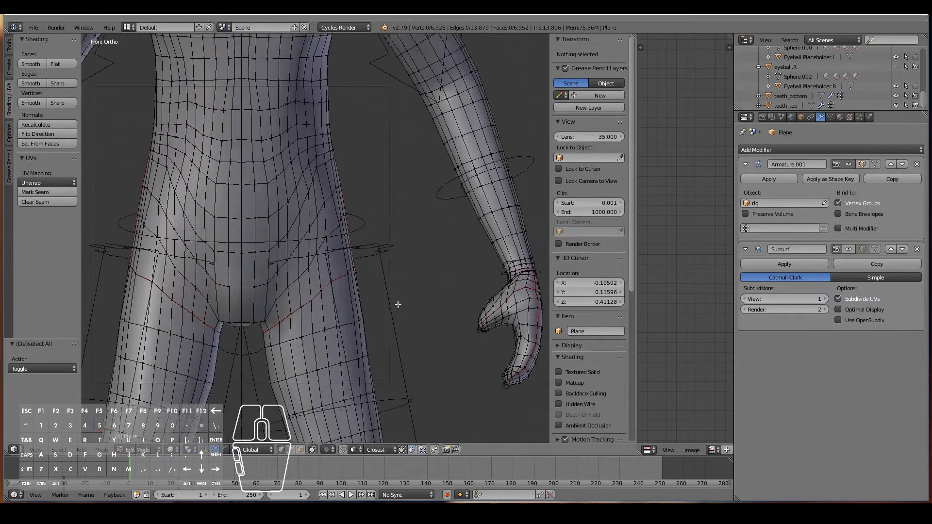
pyautogui.moveTo(198, 281); pyautogui.dragTo(198, 205, button='middle')
pyautogui.scroll(2, 221, 345)
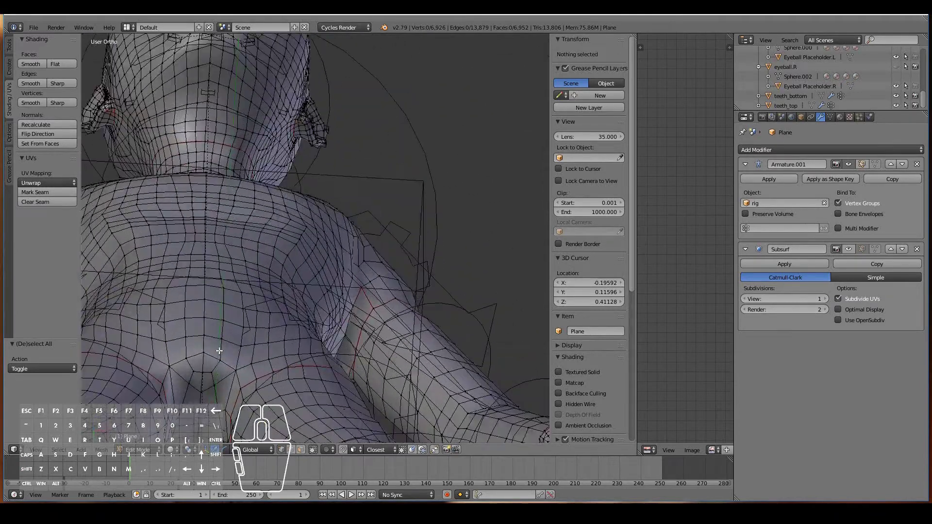
pyautogui.keyDown('alt'); pyautogui.rightClick(210, 412); pyautogui.keyUp('alt')
pyautogui.scroll(-1, 209, 411)
pyautogui.scroll(2, 211, 403)
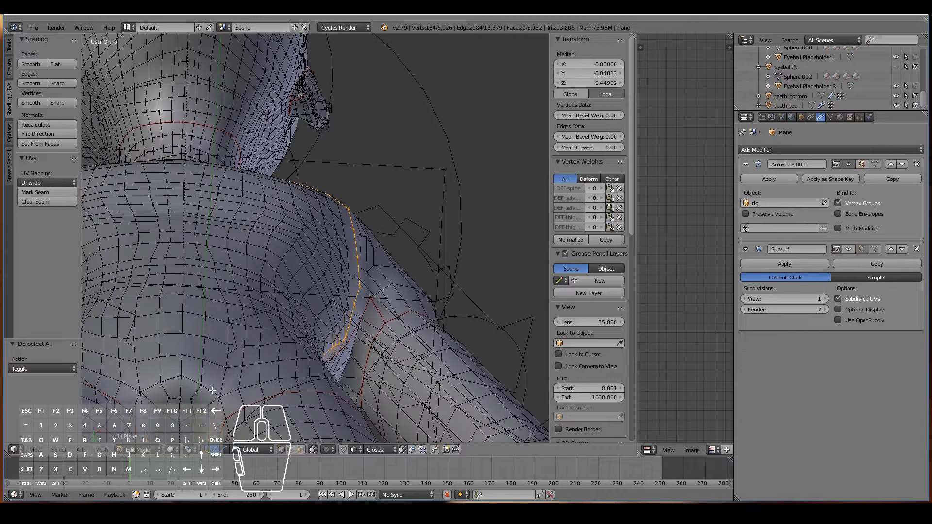
pyautogui.keyDown('shift'); pyautogui.scroll(-8, 213, 391); pyautogui.keyUp('shift')
pyautogui.keyDown('shift'); pyautogui.scroll(-8, 212, 391); pyautogui.keyUp('shift')
pyautogui.keyDown('ctrl'); pyautogui.scroll(-6, 229, 335); pyautogui.keyUp('ctrl')
pyautogui.moveTo(262, 276); pyautogui.dragTo(249, 302, button='middle')
pyautogui.press('a')
# Select the edge path across the crotch between the two leg seams, mark it as a seam and clear the selection.
pyautogui.keyDown('shift'); pyautogui.rightClick(234, 304); pyautogui.keyUp('shift')
pyautogui.keyDown('shift'); pyautogui.rightClick(237, 290); pyautogui.keyUp('shift')
pyautogui.keyDown('shift'); pyautogui.rightClick(248, 286); pyautogui.keyUp('shift')
pyautogui.keyDown('shift'); pyautogui.rightClick(270, 283); pyautogui.keyUp('shift')
pyautogui.keyDown('shift'); pyautogui.rightClick(291, 284); pyautogui.keyUp('shift')
pyautogui.moveTo(291, 308)
pyautogui.mouseDown(button='middle')
pyautogui.moveTo(324, 314)
pyautogui.moveTo(291, 317)
pyautogui.mouseUp(button='middle')
pyautogui.keyDown('shift'); pyautogui.rightClick(308, 282); pyautogui.keyUp('shift')
pyautogui.keyDown('shift'); pyautogui.rightClick(312, 300); pyautogui.keyUp('shift')
pyautogui.scroll(-4, 314, 302)
pyautogui.hotkey('ctrl', 'e')
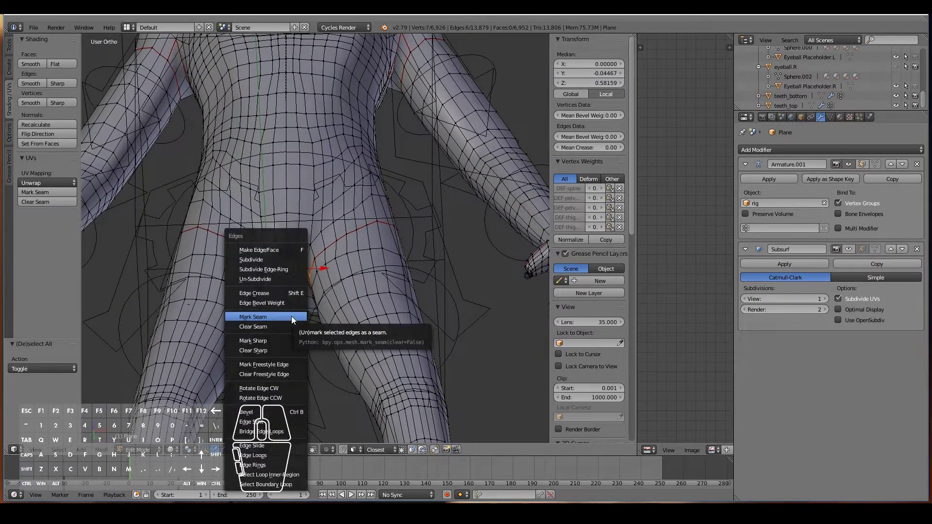
pyautogui.click(291, 317)
pyautogui.press('a')
# Check the seams on the whole body from the front and save the file.
pyautogui.scroll(-3, 291, 316)
pyautogui.scroll(2, 292, 316)
pyautogui.scroll(-5, 291, 317)
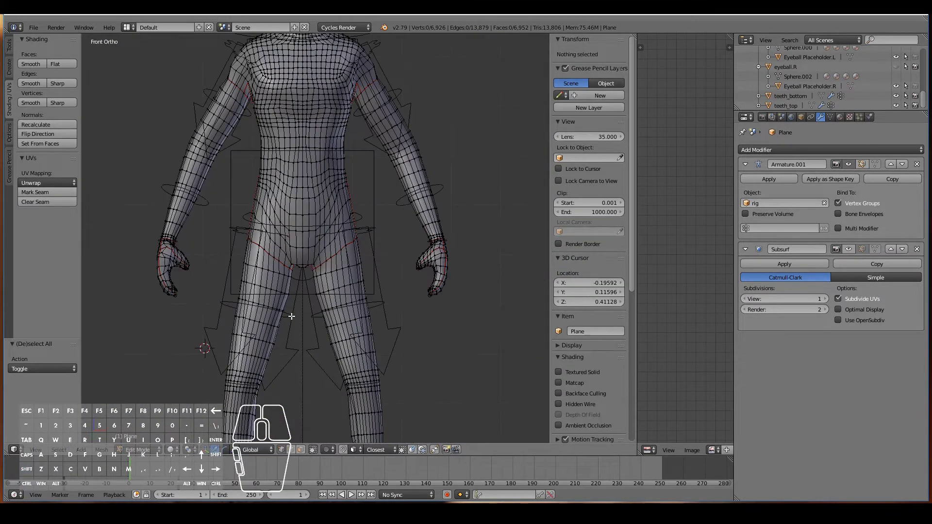
pyautogui.moveTo(292, 316)
pyautogui.mouseDown(button='middle')
pyautogui.moveTo(125, 338)
pyautogui.moveTo(290, 318)
pyautogui.mouseUp(button='middle')
pyautogui.press('KP_1')
pyautogui.keyDown('shift'); pyautogui.scroll(3, 291, 318); pyautogui.keyUp('shift')
pyautogui.scroll(6, 256, 396)
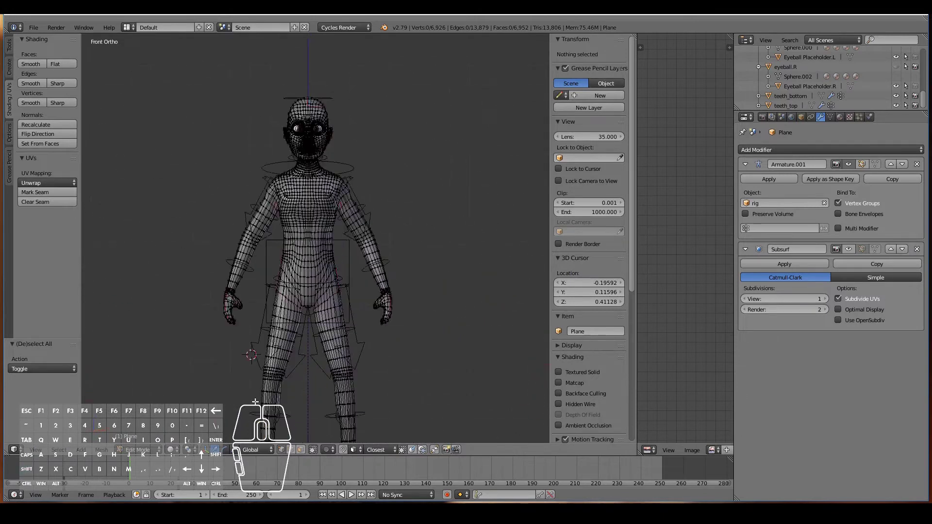
pyautogui.click(35, 28)
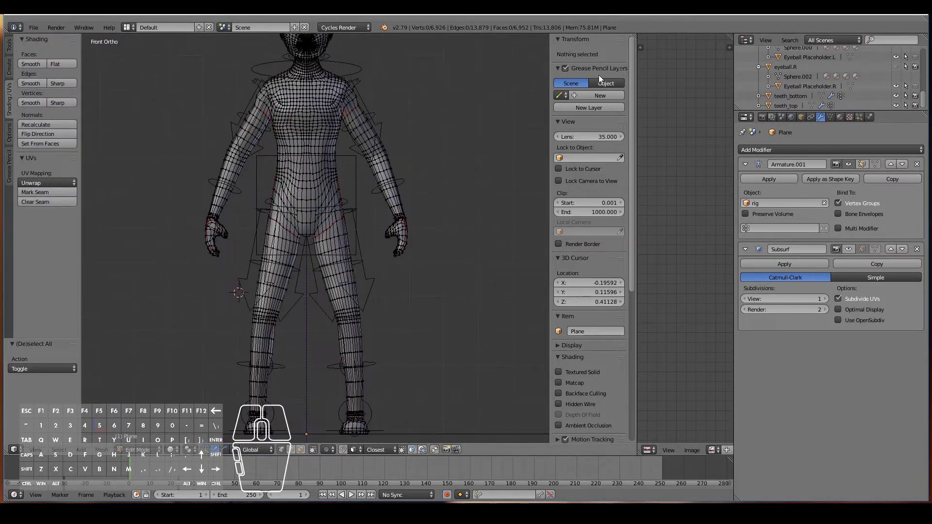
pyautogui.scroll(-3, 346, 212)
pyautogui.scroll(2, 430, 212)
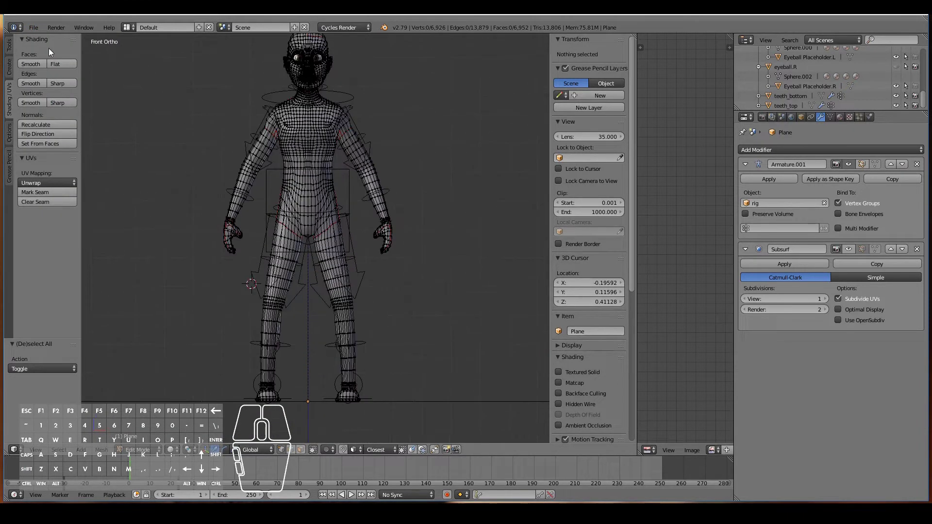
pyautogui.click(33, 28)
pyautogui.click(53, 100)
# Select the entire character mesh and unwrap it with the standard Unwrap method.
pyautogui.keyDown('shift'); pyautogui.moveTo(395, 164); pyautogui.dragTo(395, 190, button='middle'); pyautogui.keyUp('shift')
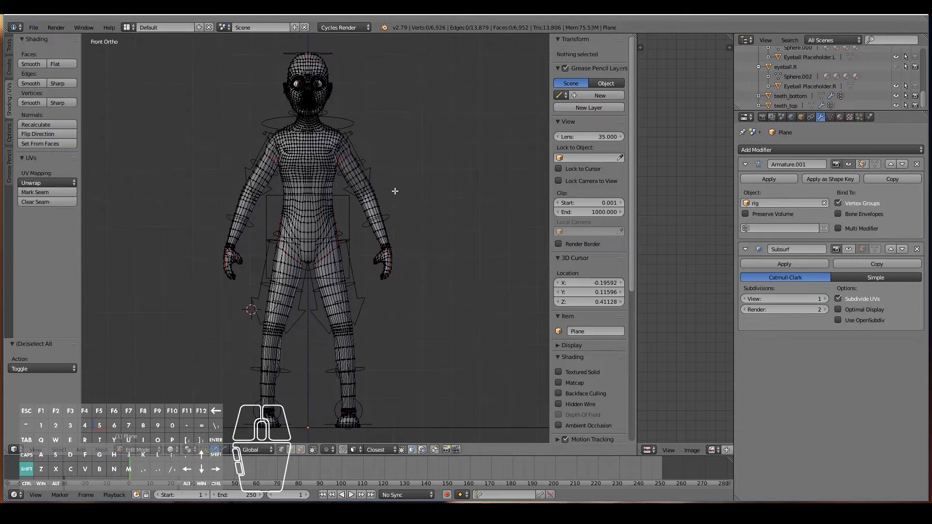
pyautogui.press('a')
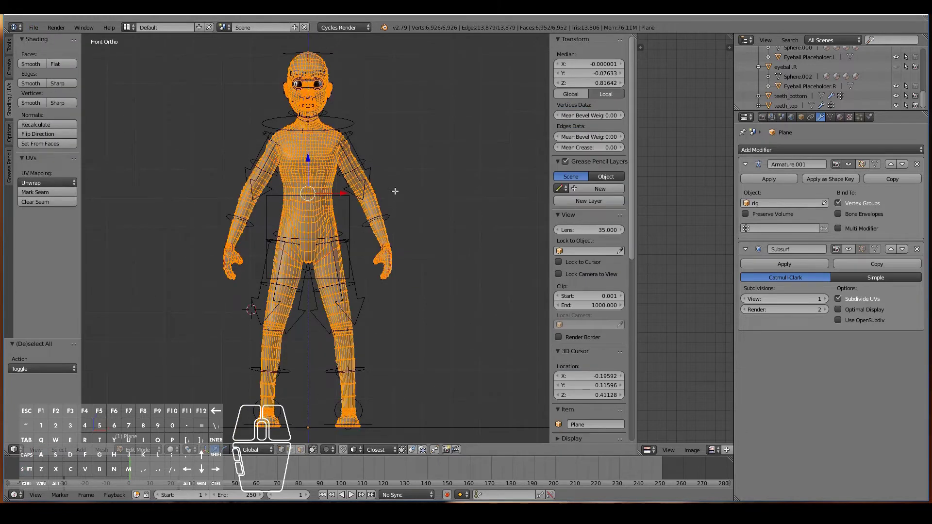
pyautogui.press('u')
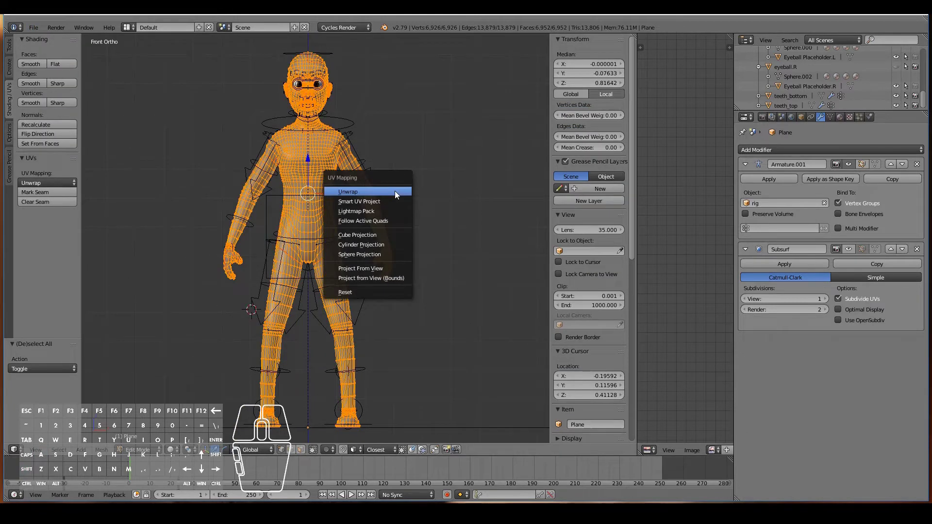
pyautogui.click(394, 191)
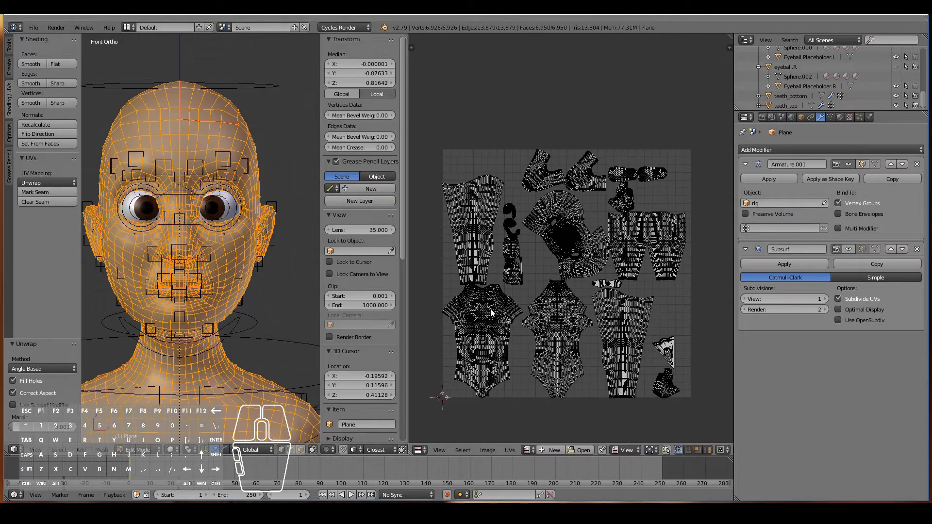
# Select all UVs of the unwrapped character and maximize the UV editor.
pyautogui.scroll(3, 490, 309)
pyautogui.scroll(-4, 491, 309)
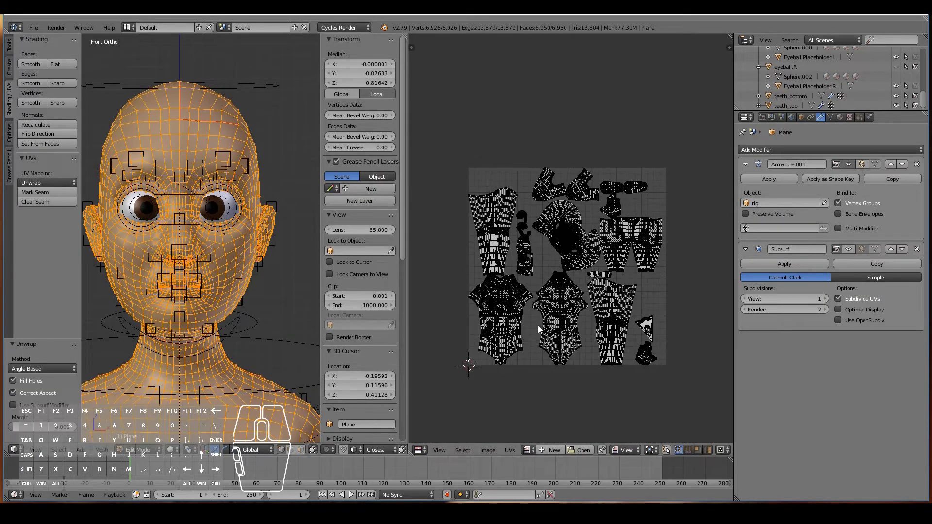
pyautogui.scroll(2, 527, 329)
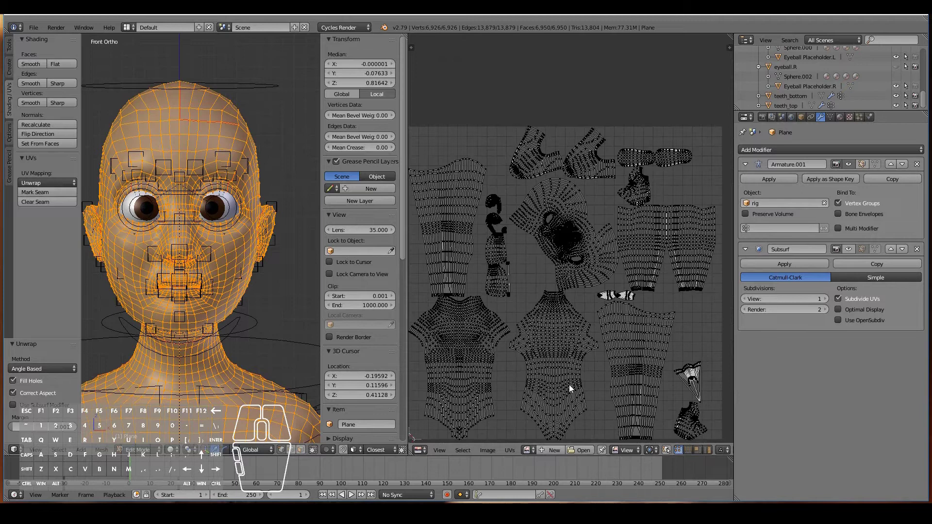
pyautogui.press('a')
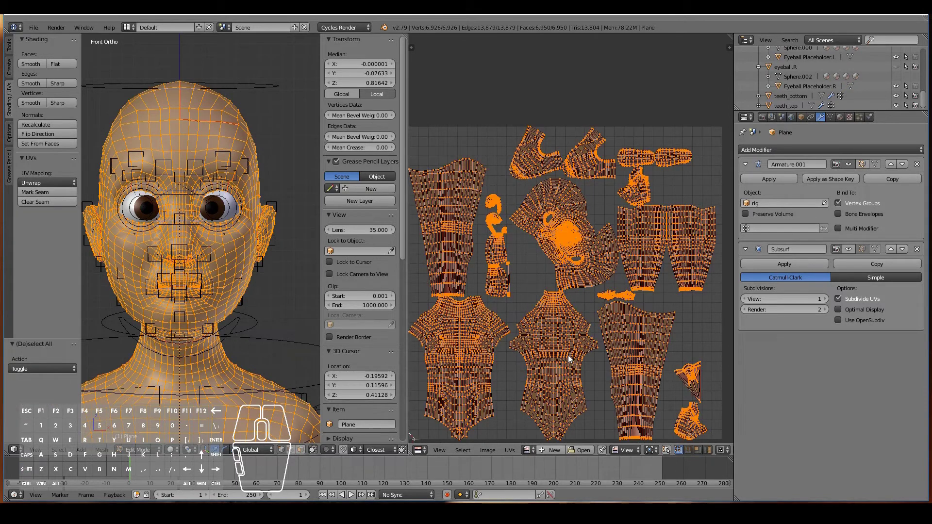
pyautogui.hotkey('shift', 'space')
# Examine the unwrapped UV islands, including the face area, limbs, torso halves and the small islands.
pyautogui.scroll(4, 568, 354)
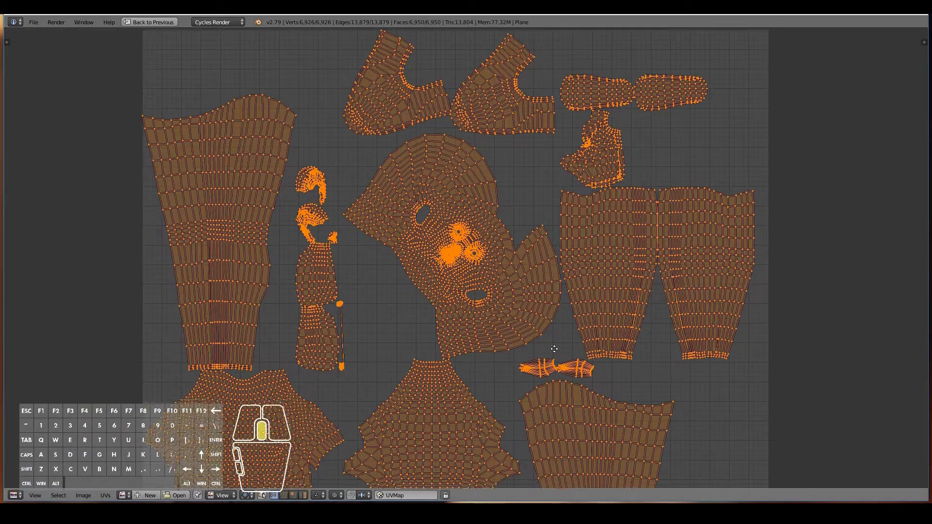
pyautogui.scroll(2, 305, 390)
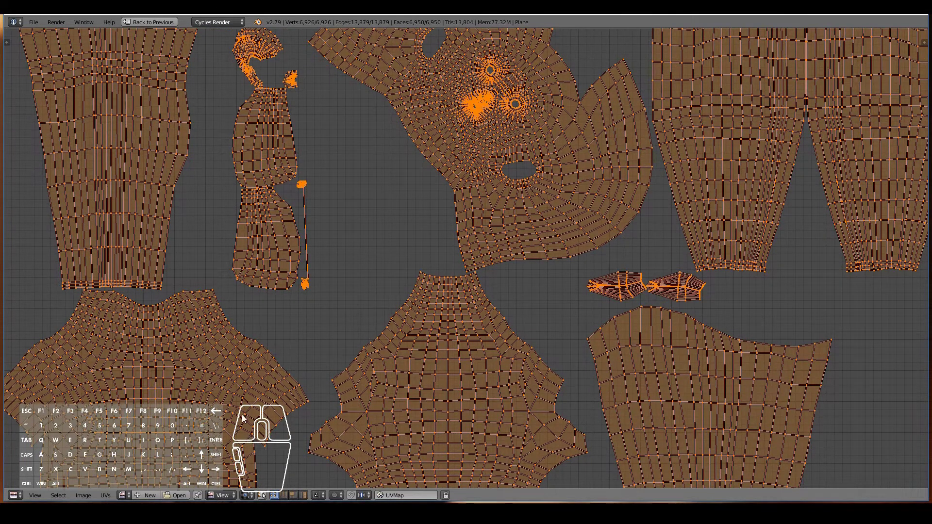
pyautogui.scroll(-3, 241, 418)
pyautogui.scroll(2, 343, 420)
pyautogui.scroll(-3, 341, 422)
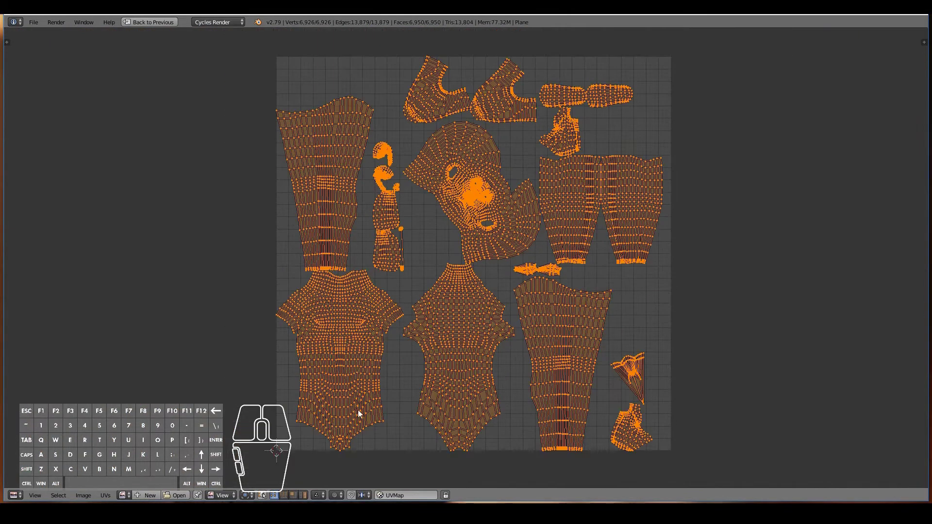
pyautogui.scroll(6, 371, 408)
pyautogui.keyDown('shift'); pyautogui.moveTo(486, 123); pyautogui.dragTo(436, 384, button='middle'); pyautogui.keyUp('shift')
pyautogui.scroll(2, 468, 367)
pyautogui.scroll(-5, 447, 302)
pyautogui.scroll(7, 454, 258)
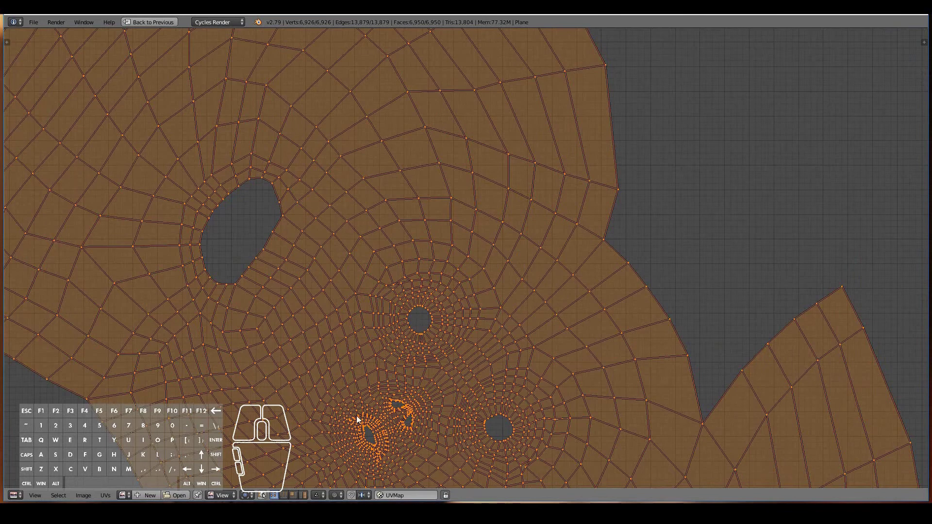
pyautogui.scroll(-5, 410, 399)
pyautogui.scroll(-5, 461, 265)
pyautogui.scroll(3, 462, 271)
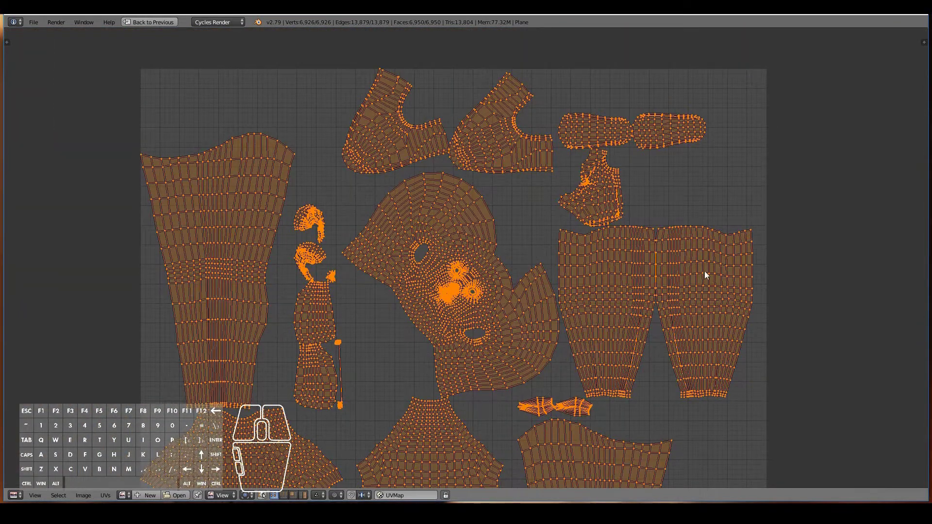
pyautogui.scroll(-4, 540, 363)
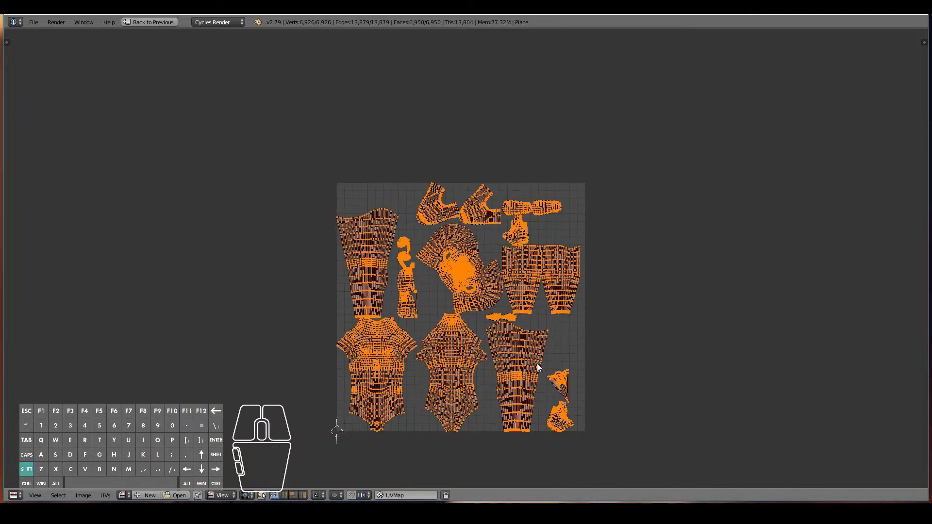
pyautogui.scroll(1, 537, 364)
pyautogui.scroll(2, 504, 335)
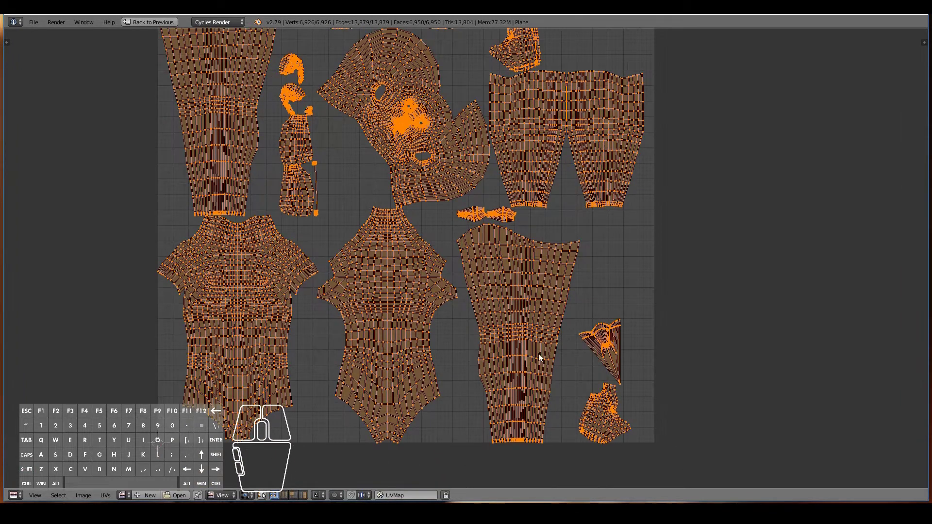
# Look over the full UV layout to identify the small islands around the face, torso and limb islands.
pyautogui.scroll(-2, 361, 193)
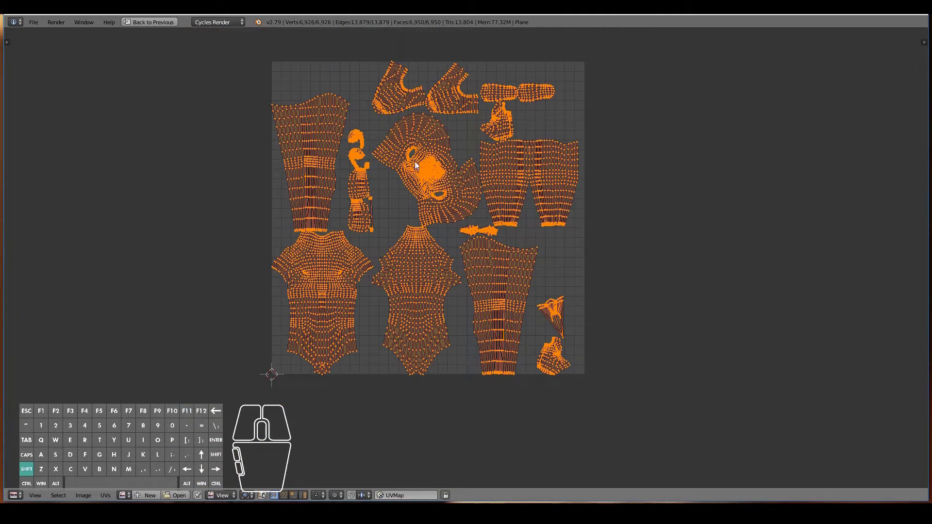
pyautogui.moveTo(416, 164); pyautogui.dragTo(420, 231, button='middle')
pyautogui.scroll(1, 569, 266)
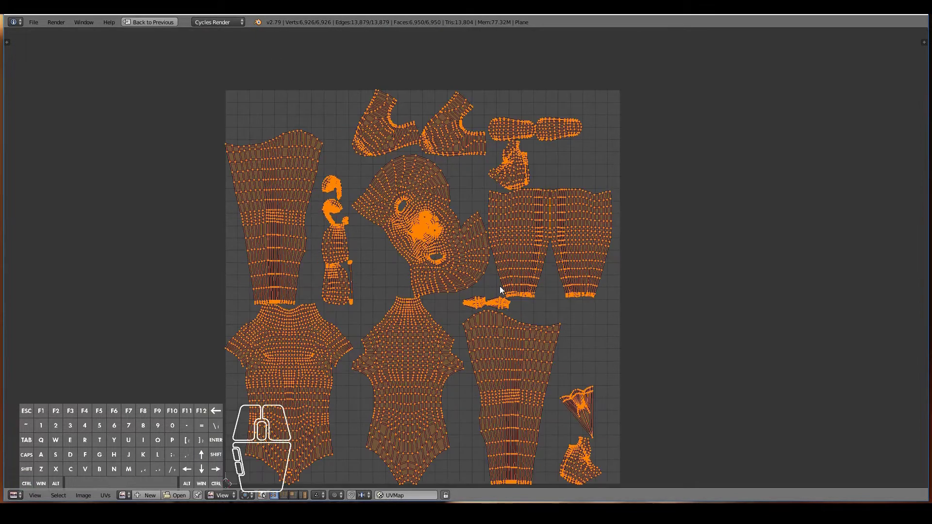
pyautogui.moveTo(514, 311); pyautogui.dragTo(524, 231, button='middle')
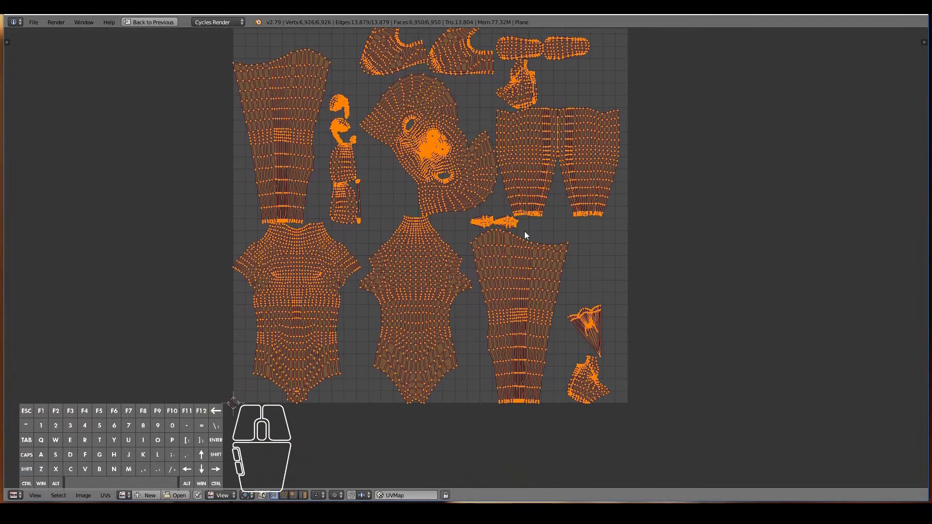
pyautogui.scroll(1, 422, 281)
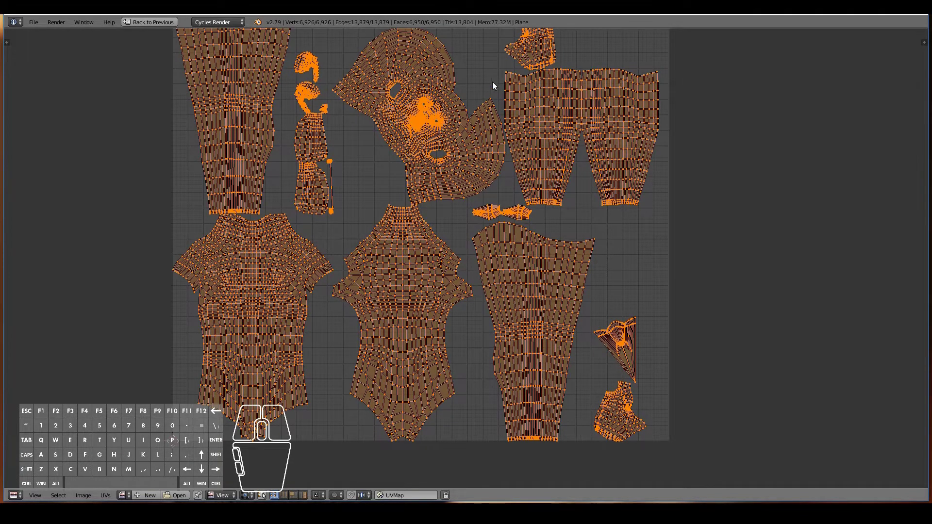
pyautogui.scroll(-2, 527, 80)
pyautogui.scroll(1, 518, 97)
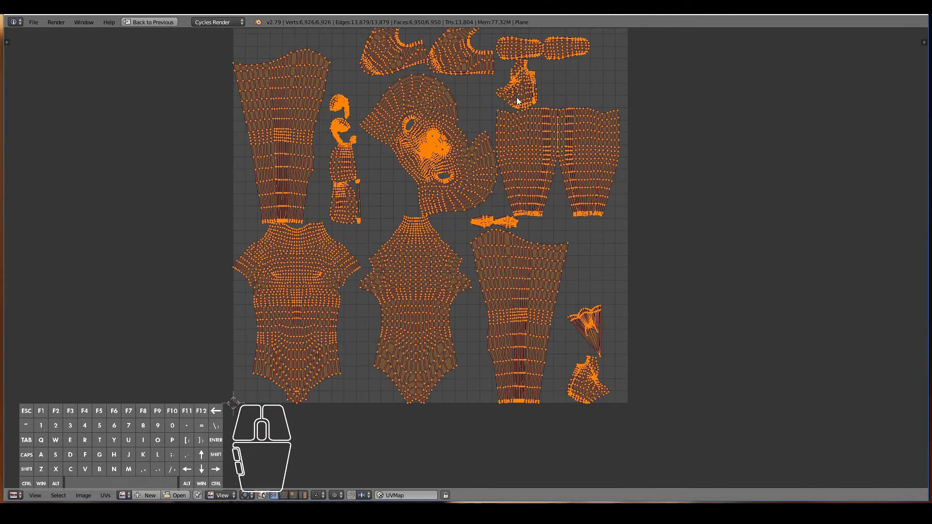
# Clear the UV selection and box-select parts of the narrow island column and the small islands in the upper part of the layout.
pyautogui.press('a')
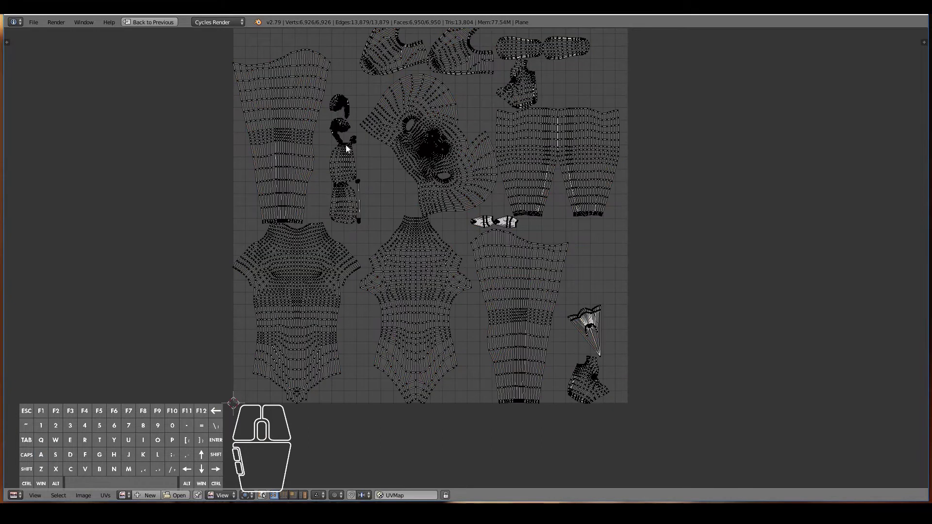
pyautogui.moveTo(333, 96); pyautogui.dragTo(346, 140)
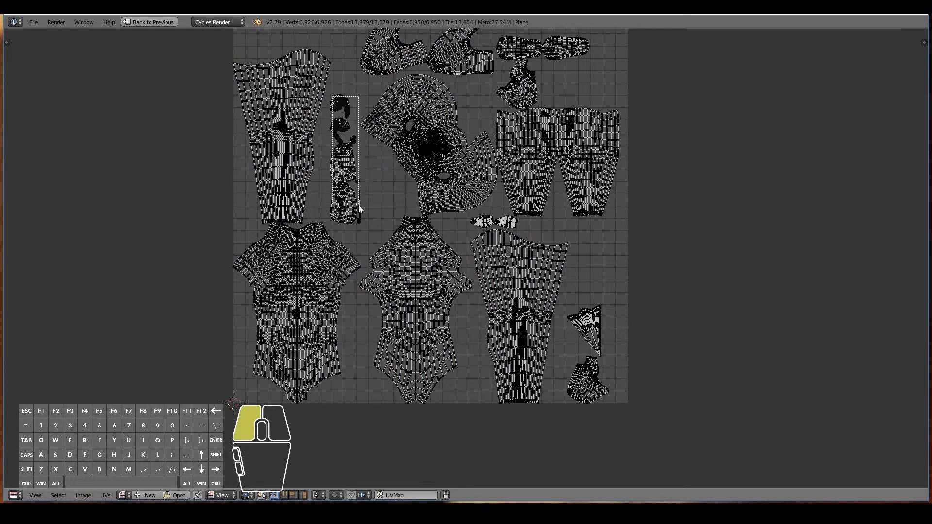
pyautogui.moveTo(360, 209); pyautogui.dragTo(359, 209)
pyautogui.press('b')
pyautogui.moveTo(504, 79); pyautogui.dragTo(534, 97)
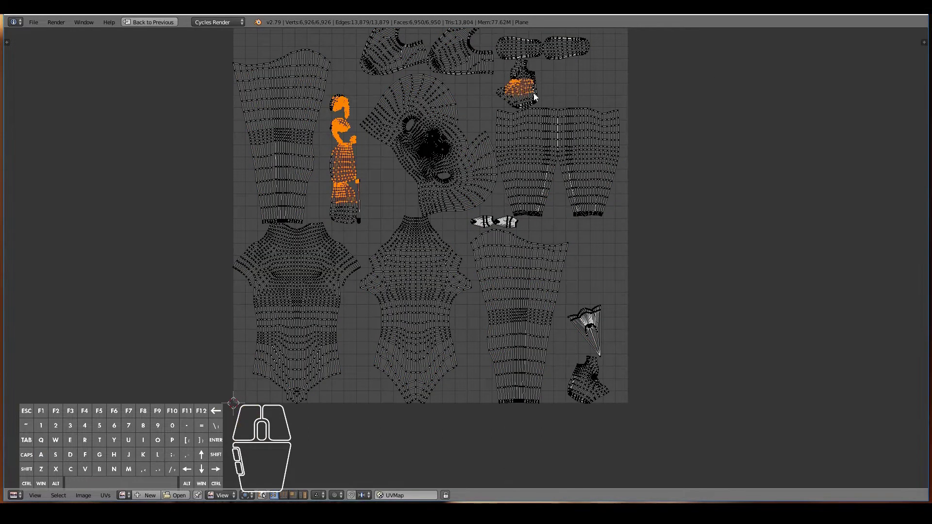
pyautogui.press('b')
pyautogui.moveTo(396, 40); pyautogui.dragTo(568, 58)
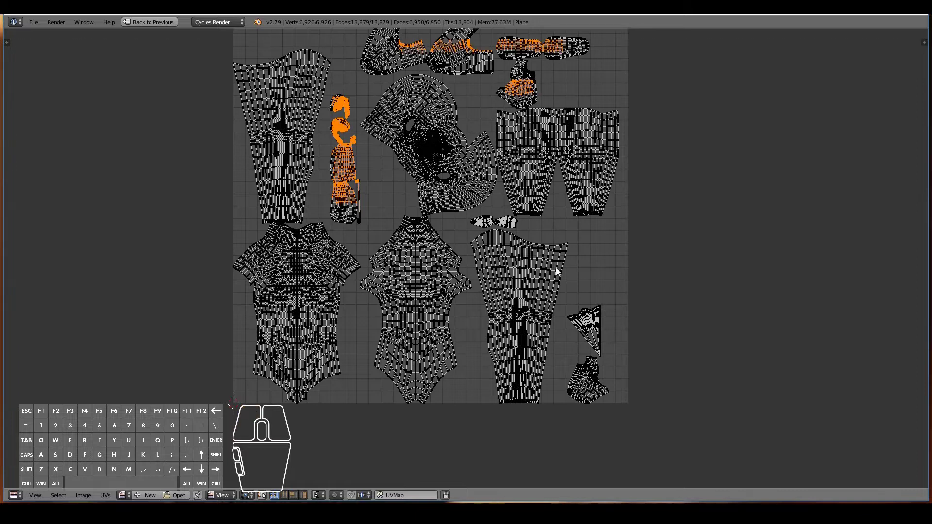
# Add the fan-shaped, bow-shaped and lower-right small islands, and extend the selection to all linked UVs.
pyautogui.press('b')
pyautogui.moveTo(567, 313); pyautogui.dragTo(610, 376)
pyautogui.press('b')
pyautogui.moveTo(482, 215); pyautogui.dragTo(509, 225)
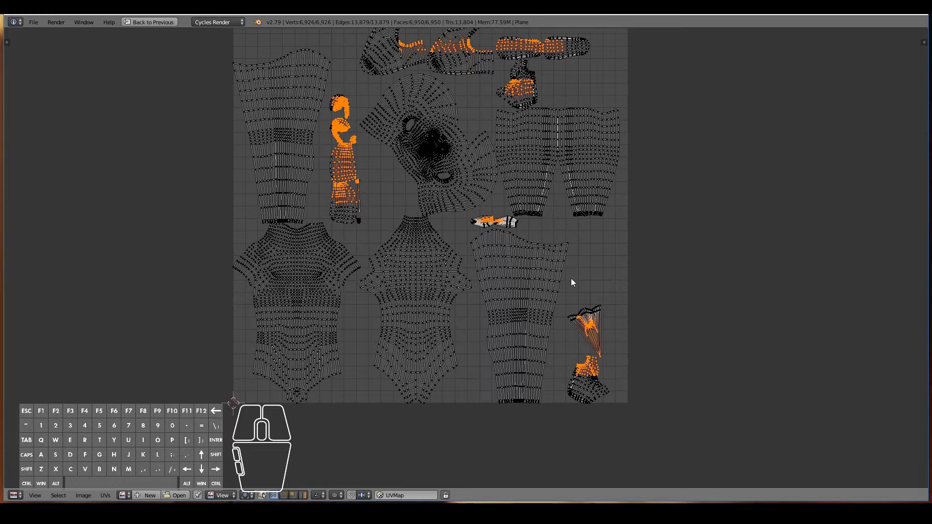
pyautogui.hotkey('ctrl', 'l')
# Scale down the selected small islands and move them towards the layout's upper-right corner.
pyautogui.scroll(-1, 571, 279)
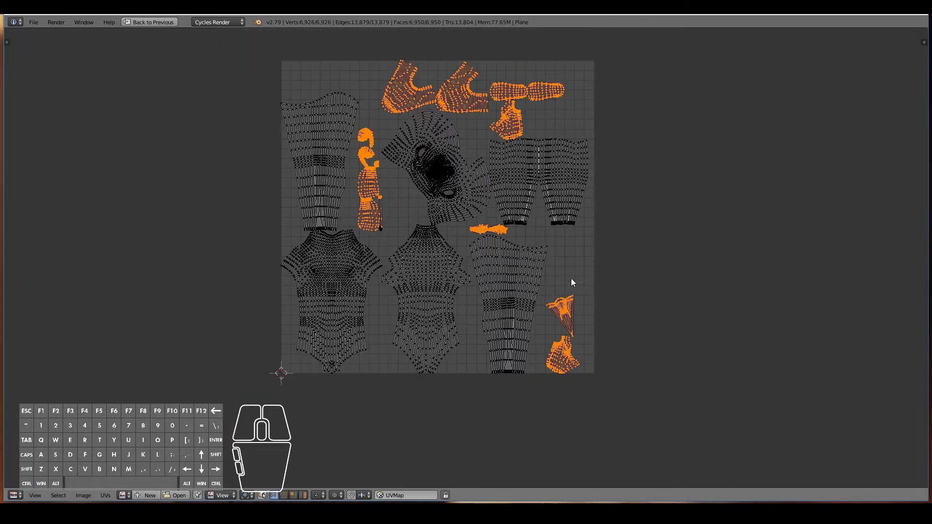
pyautogui.press('s')
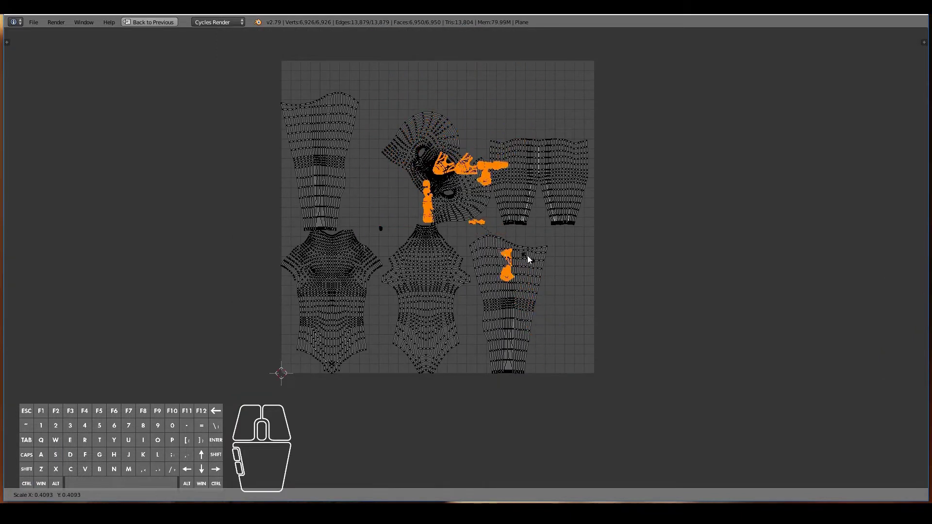
pyautogui.click(525, 232)
pyautogui.press('g')
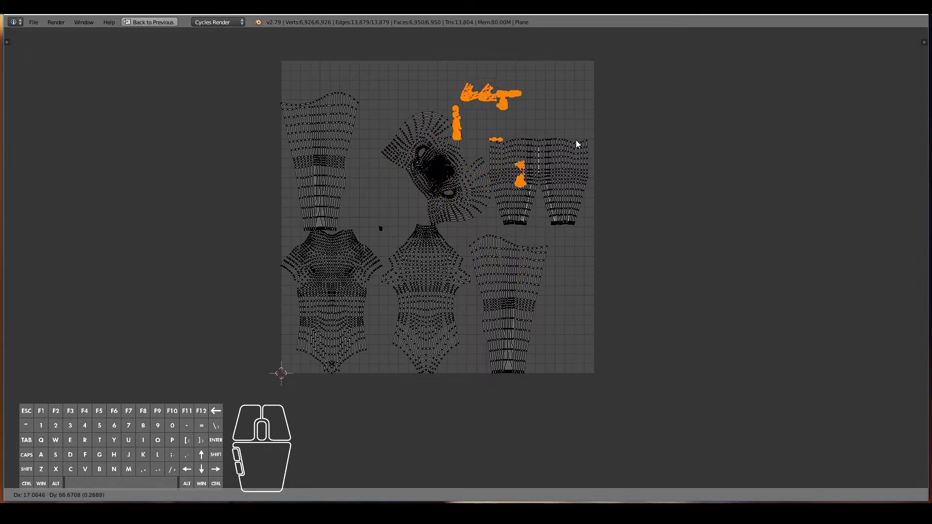
pyautogui.click(593, 133)
# Select the bow-shaped and fan-shaped islands and move them together up under the other small islands.
pyautogui.press('a')
pyautogui.press('b')
pyautogui.moveTo(534, 114); pyautogui.dragTo(563, 129)
pyautogui.keyDown('shift'); pyautogui.click(570, 149); pyautogui.keyUp('shift')
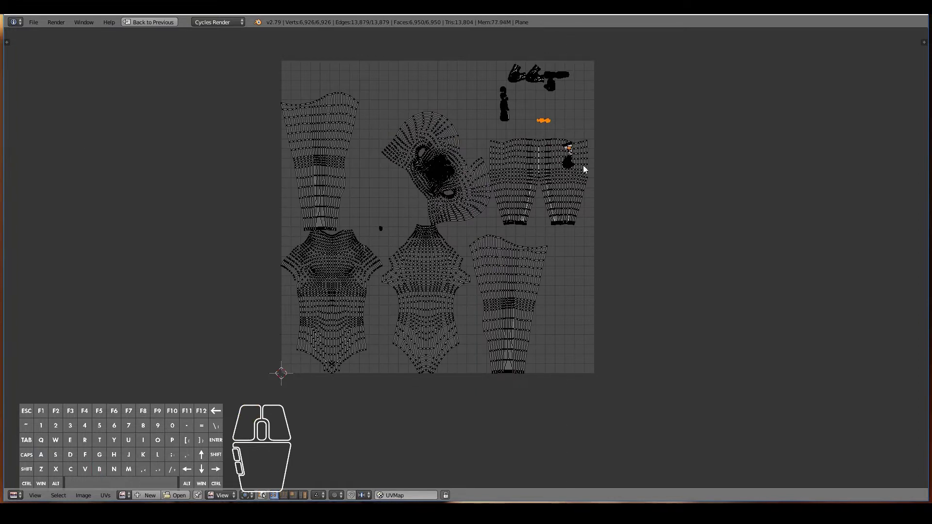
pyautogui.press('KP_Decimal')
pyautogui.scroll(-5, 593, 209)
pyautogui.hotkey('ctrl', 'l')
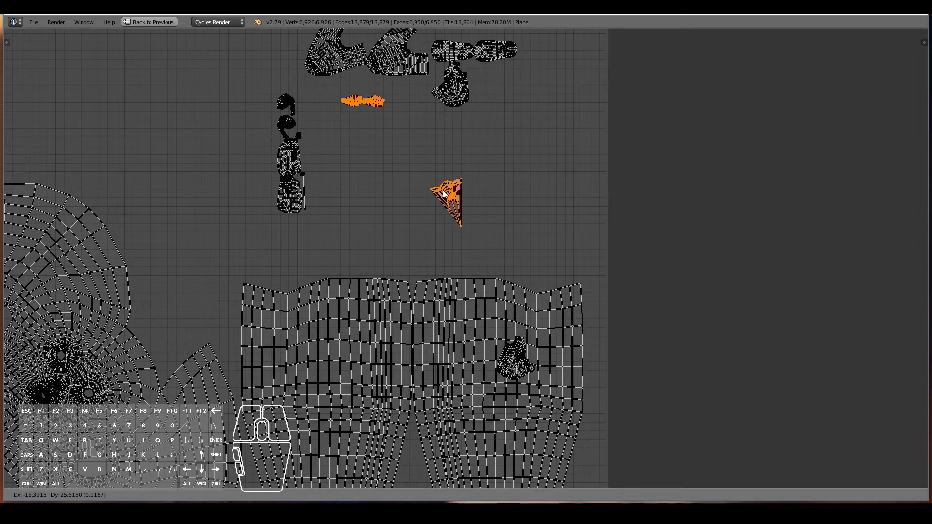
pyautogui.click(436, 186)
# Move the fan-shaped island beside the bow-shaped one, and bring the small island overlapping the paired limb islands up next to them.
pyautogui.press('a')
pyautogui.press('b')
pyautogui.moveTo(421, 169); pyautogui.dragTo(489, 227)
pyautogui.press('g')
pyautogui.click(457, 161)
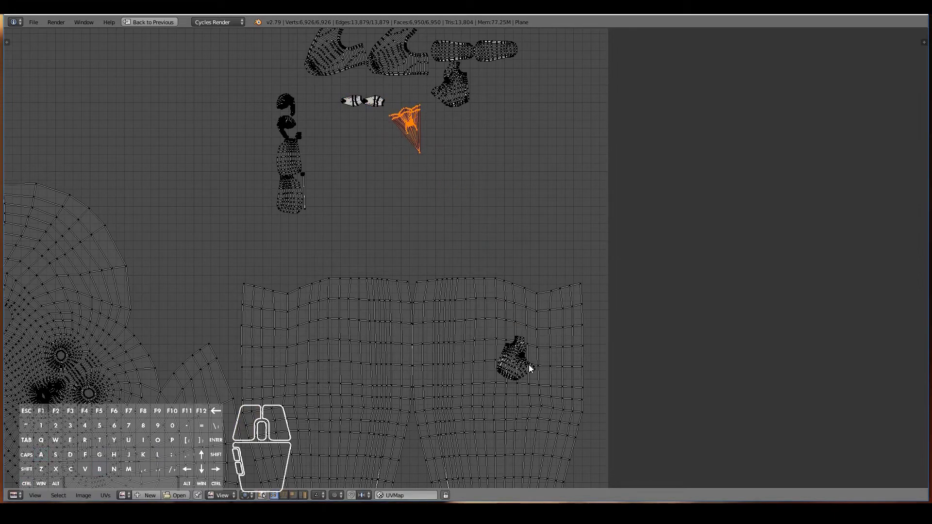
pyautogui.press('l')
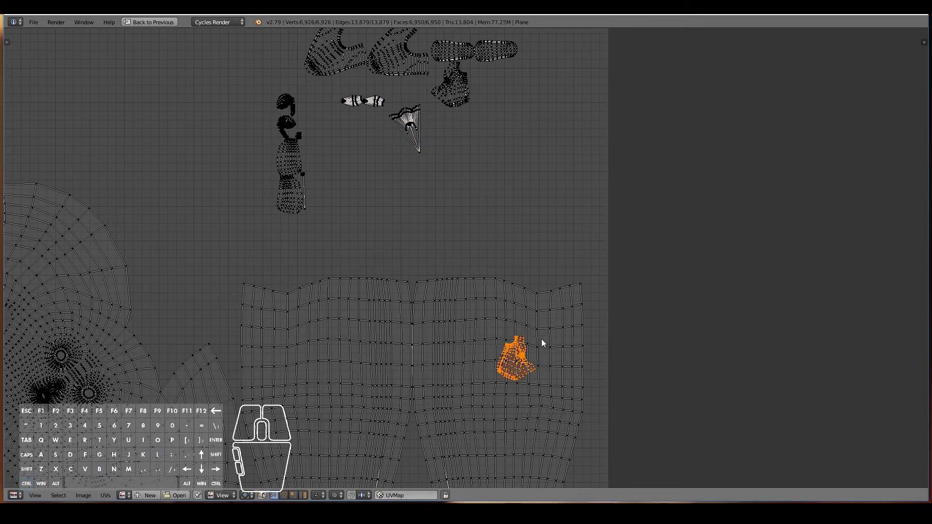
pyautogui.press('g')
pyautogui.click(492, 120)
# Box-select the whole group of small islands and move it into the upper-right corner of the UV square.
pyautogui.scroll(-2, 466, 143)
pyautogui.press('b')
pyautogui.moveTo(322, 108); pyautogui.dragTo(539, 245)
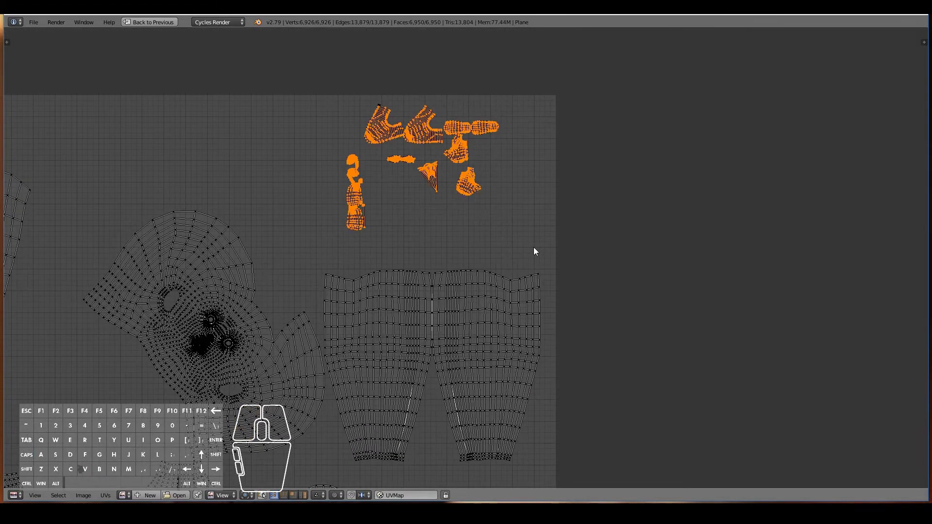
pyautogui.press('g')
pyautogui.rightClick(433, 192)
pyautogui.press('g')
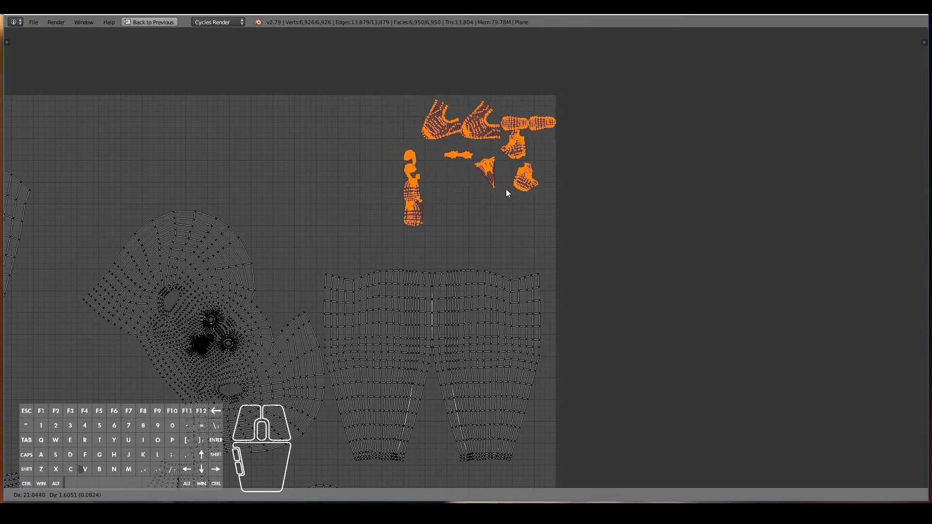
pyautogui.click(503, 189)
# Move the narrow island column up beside the other small islands, near the top edge of the UV square.
pyautogui.press('a')
pyautogui.press('b')
pyautogui.moveTo(383, 143); pyautogui.dragTo(422, 227)
pyautogui.press('g')
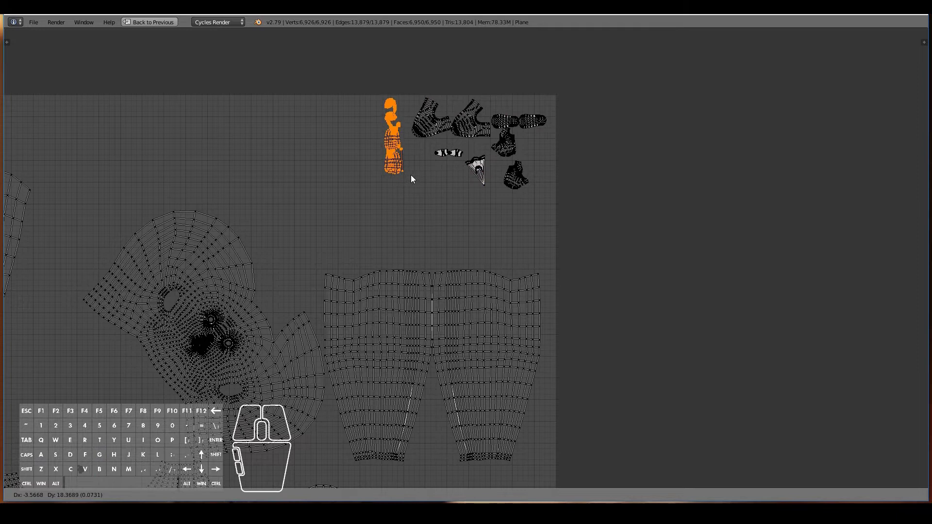
pyautogui.click(409, 181)
# Check the layout around the large islands and move the stray tiny island into the group of small islands.
pyautogui.scroll(-2, 409, 182)
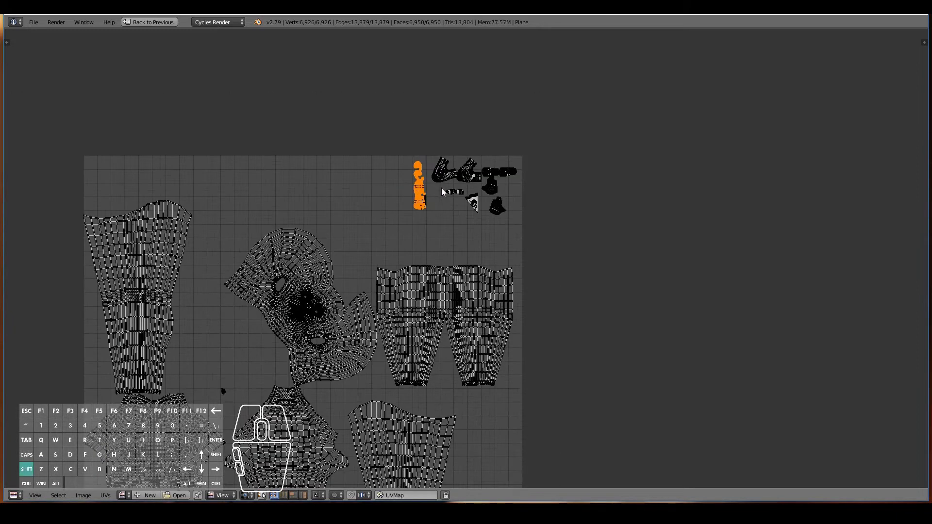
pyautogui.scroll(2, 442, 189)
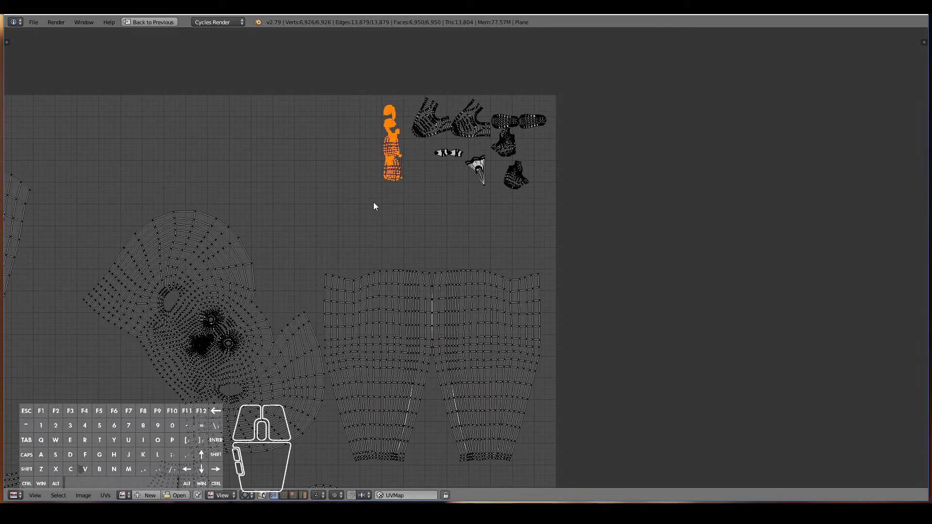
pyautogui.scroll(2, 382, 264)
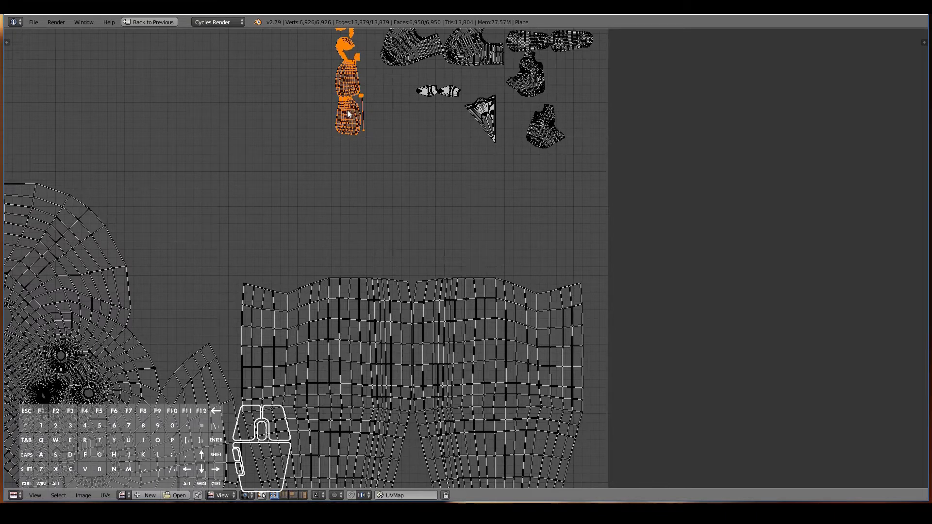
pyautogui.scroll(-2, 354, 196)
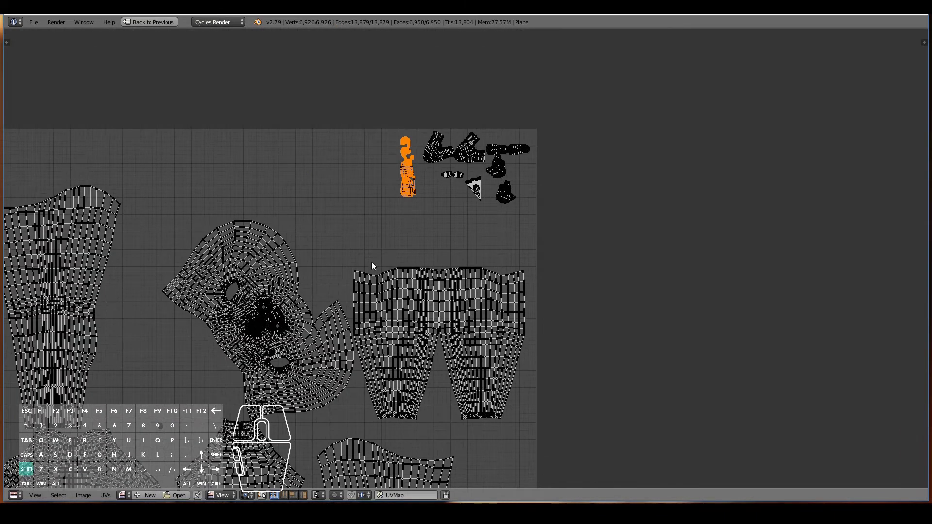
pyautogui.scroll(2, 346, 282)
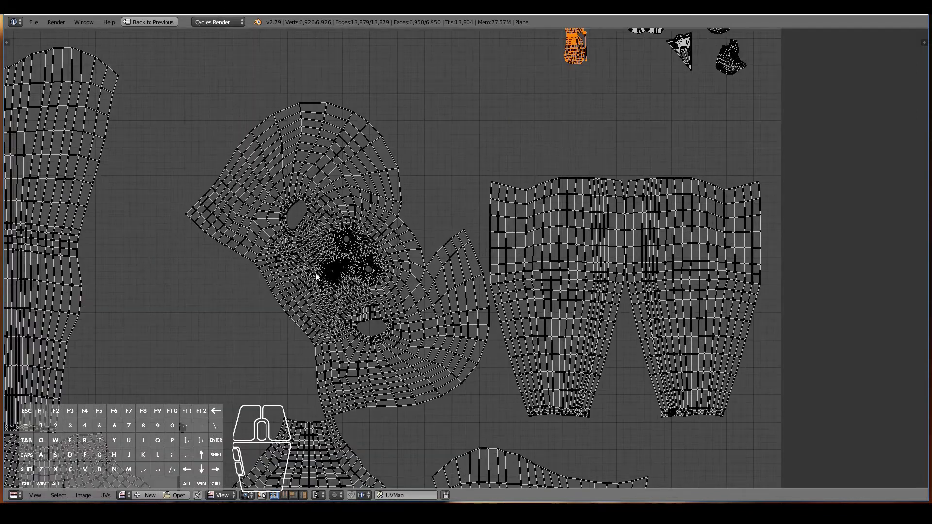
pyautogui.scroll(-2, 354, 318)
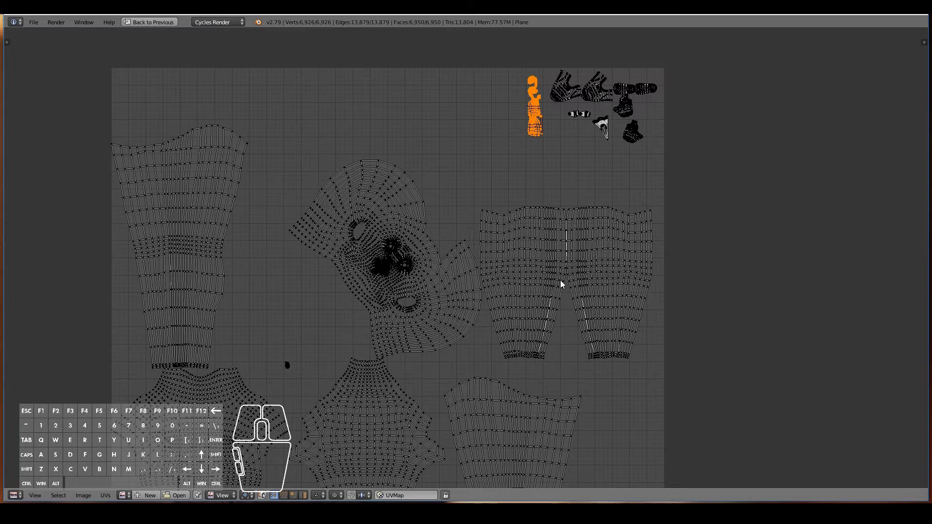
pyautogui.scroll(-2, 405, 282)
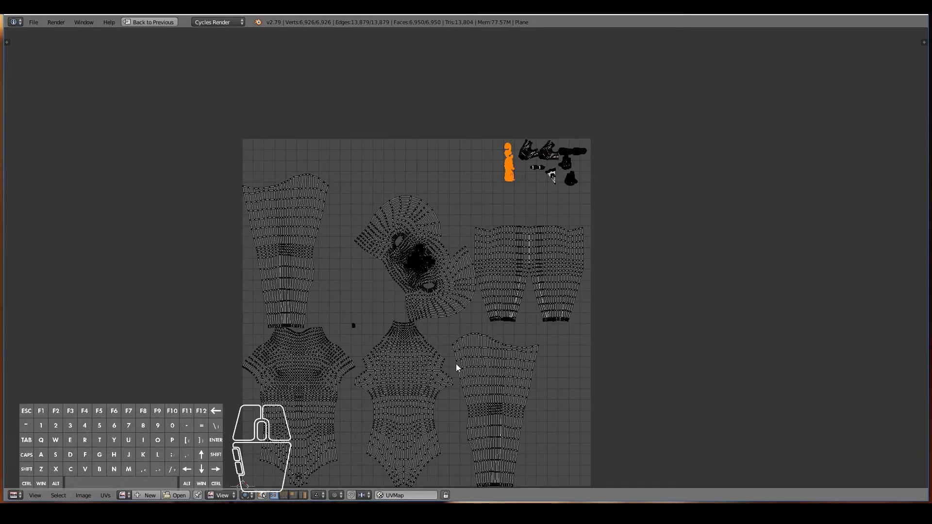
pyautogui.scroll(2, 393, 349)
pyautogui.moveTo(588, 142); pyautogui.dragTo(544, 240, button='middle')
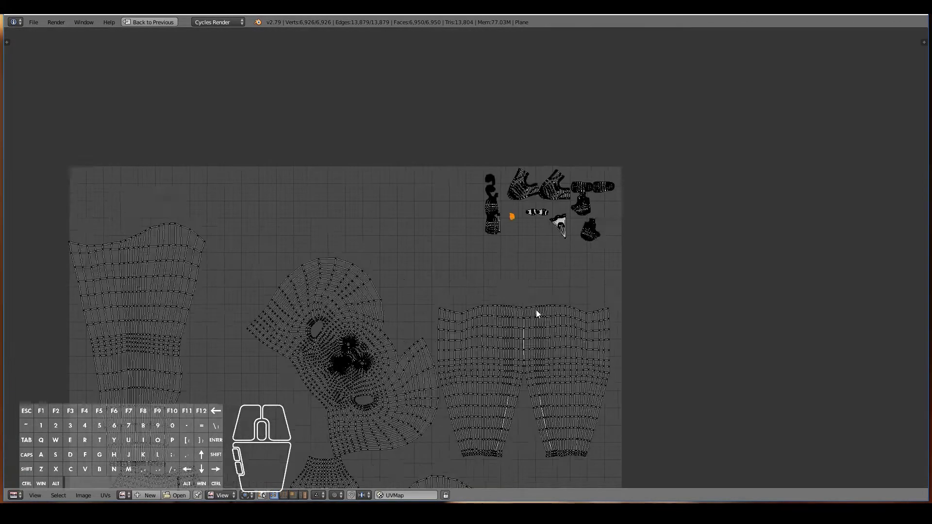
# Scale down the four limb islands and line them up along the top edge of the UV square.
pyautogui.scroll(-3, 545, 241)
pyautogui.press('l')
pyautogui.hotkey('shift', 'l')
pyautogui.press('s')
pyautogui.click(489, 417)
pyautogui.press('l')
pyautogui.press('g')
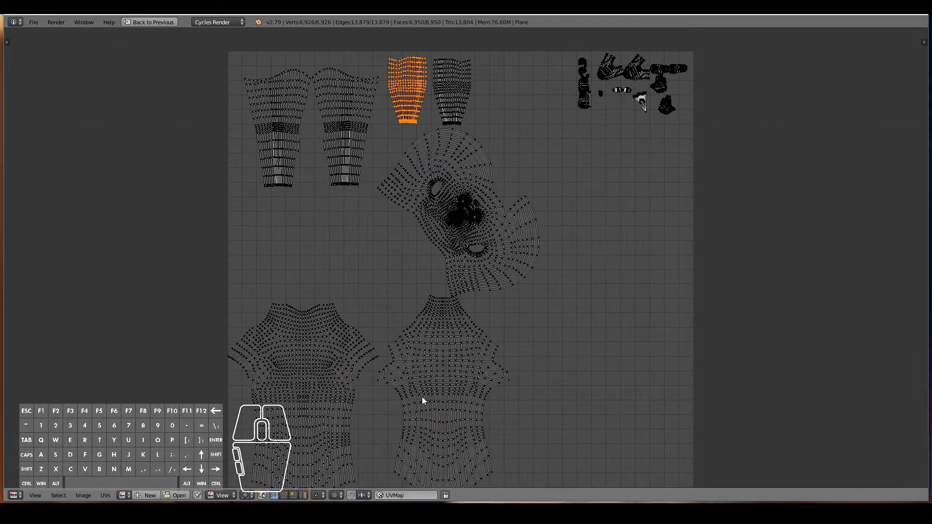
# Scale down both torso islands together and place them below the group of small islands.
pyautogui.press('l')
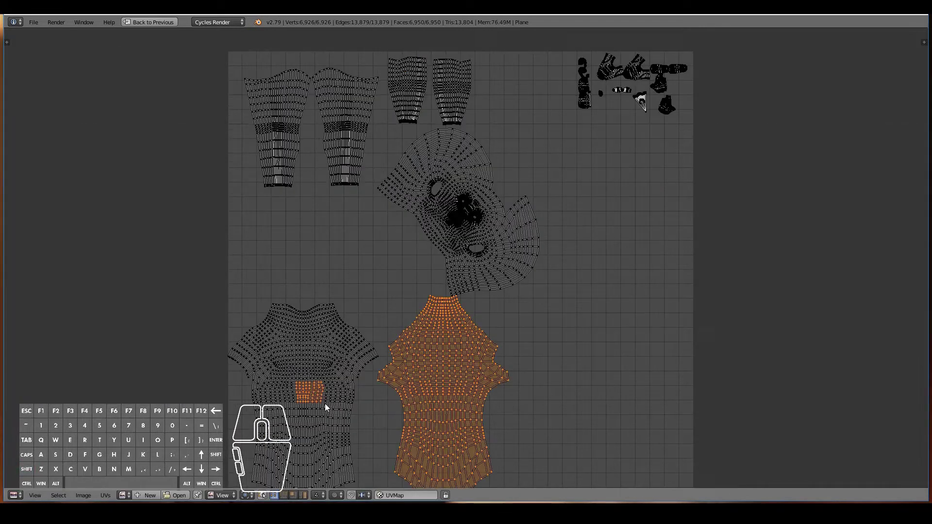
pyautogui.hotkey('shift', 'l')
pyautogui.press('s')
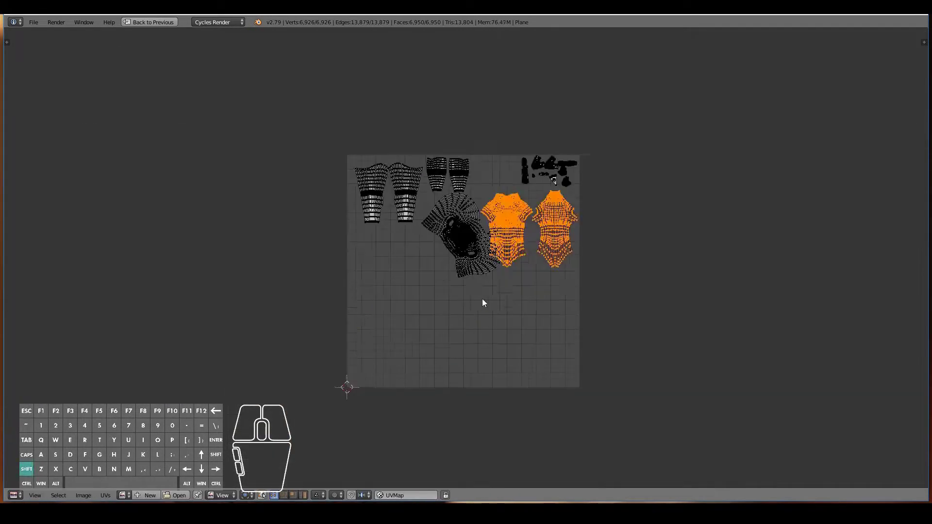
# Rotate the face island upright and enlarge it in the empty lower half of the UV square.
pyautogui.scroll(1, 482, 299)
pyautogui.press('l')
pyautogui.press('g')
pyautogui.click(417, 372)
pyautogui.press('r')
pyautogui.click(518, 372)
pyautogui.press('s')
pyautogui.click(598, 374)
# Shift the face island sideways towards the middle of the UV square and enlarge it slightly.
pyautogui.scroll(1, 598, 374)
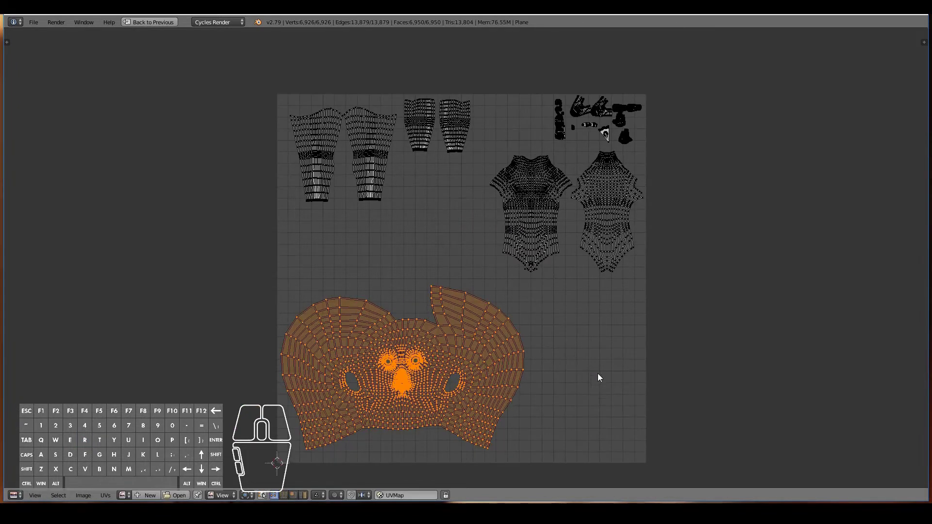
pyautogui.press('g')
pyautogui.click(512, 393)
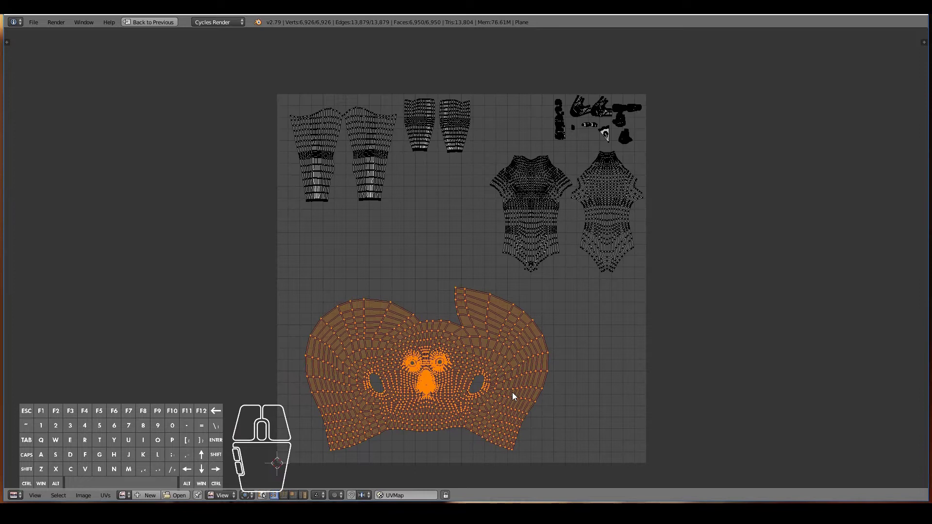
pyautogui.press('s')
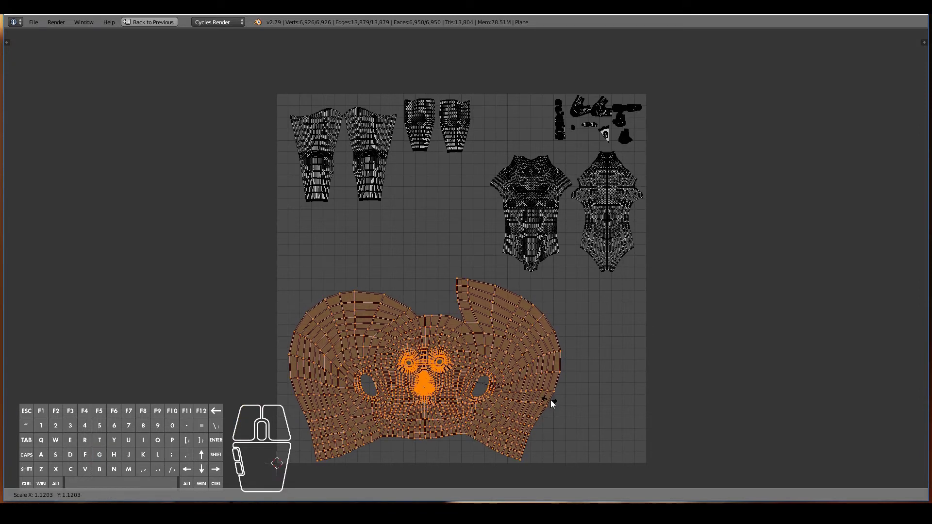
pyautogui.click(558, 402)
# Nudge the face island, scale it down to about 0.905 and return from the maximized UV editor to the full layout.
pyautogui.press('g')
pyautogui.click(557, 399)
pyautogui.press('s')
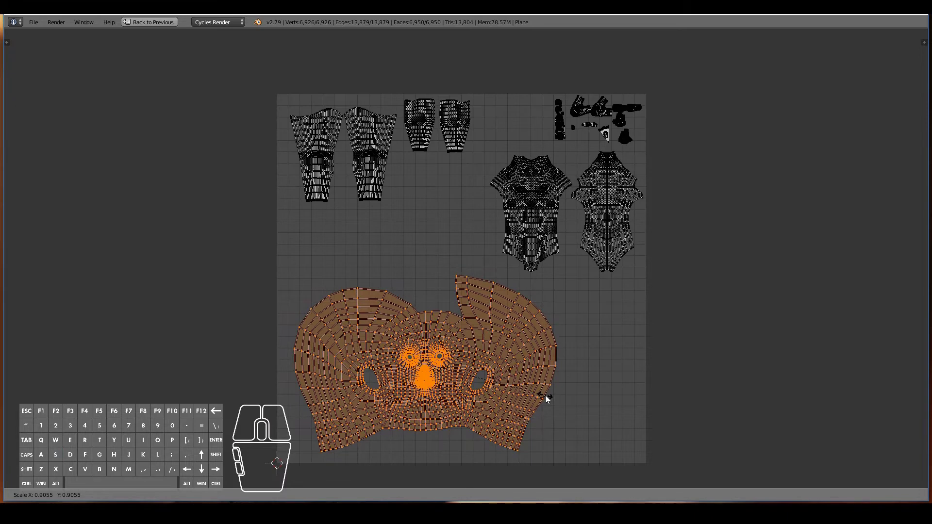
pyautogui.click(545, 395)
pyautogui.click(150, 22)
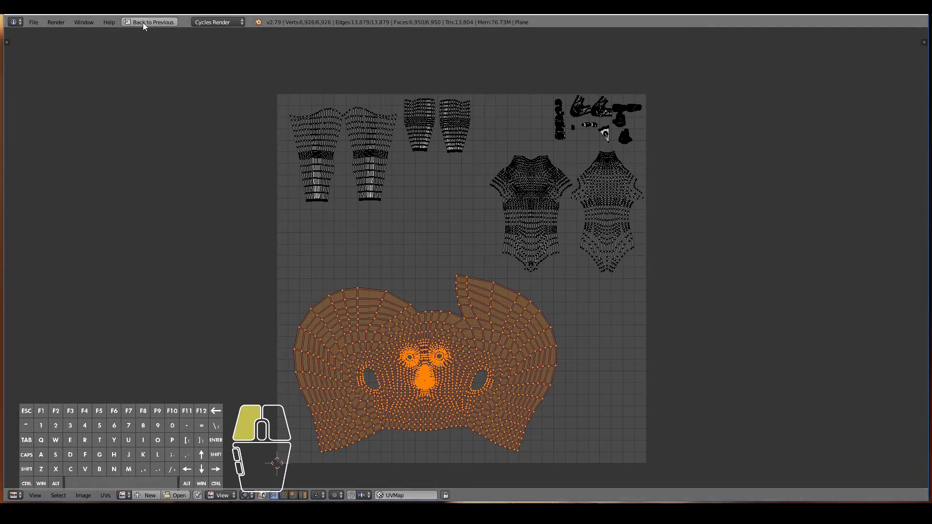
# Mark a seam along the forehead edge row from the centre line to the unseamed side, mirroring the existing forehead seam.
pyautogui.moveTo(277, 193); pyautogui.dragTo(181, 187, button='middle')
pyautogui.scroll(2, 211, 206)
pyautogui.keyDown('shift'); pyautogui.scroll(8, 165, 170); pyautogui.keyUp('shift')
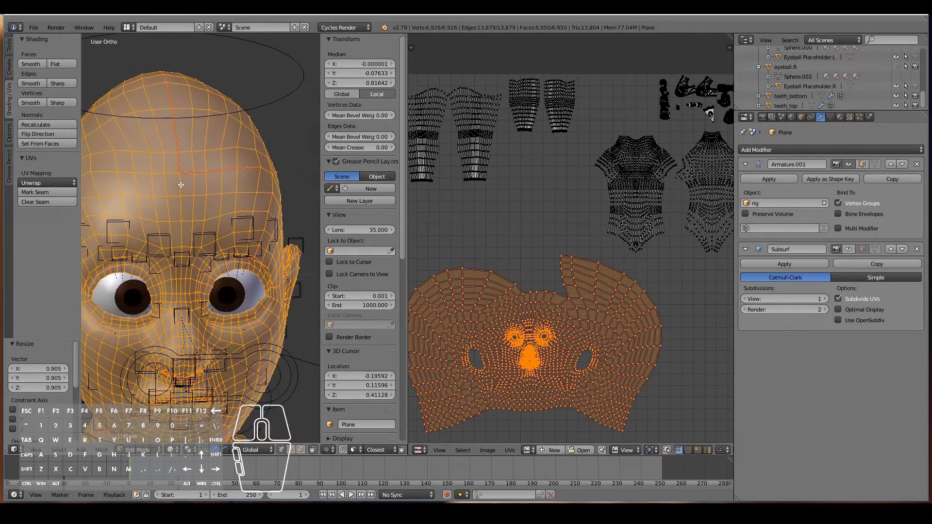
pyautogui.press('a')
pyautogui.rightClick(166, 174)
pyautogui.keyDown('shift'); pyautogui.rightClick(180, 173); pyautogui.keyUp('shift')
pyautogui.keyDown('shift'); pyautogui.rightClick(150, 173); pyautogui.keyUp('shift')
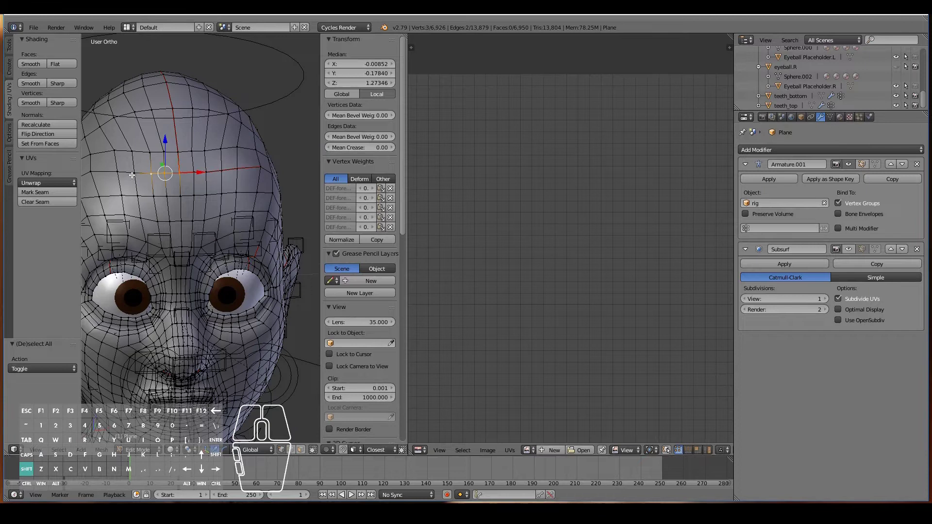
pyautogui.keyDown('shift'); pyautogui.rightClick(134, 173); pyautogui.keyUp('shift')
pyautogui.keyDown('shift'); pyautogui.rightClick(117, 172); pyautogui.keyUp('shift')
pyautogui.keyDown('shift'); pyautogui.rightClick(92, 174); pyautogui.keyUp('shift')
pyautogui.scroll(-2, 91, 173)
pyautogui.moveTo(92, 173); pyautogui.dragTo(180, 209, button='middle')
pyautogui.hotkey('ctrl', 'e')
pyautogui.click(180, 208)
# Select the edge loops around the neck, from the nape to beneath the jaw.
pyautogui.press('KP_1')
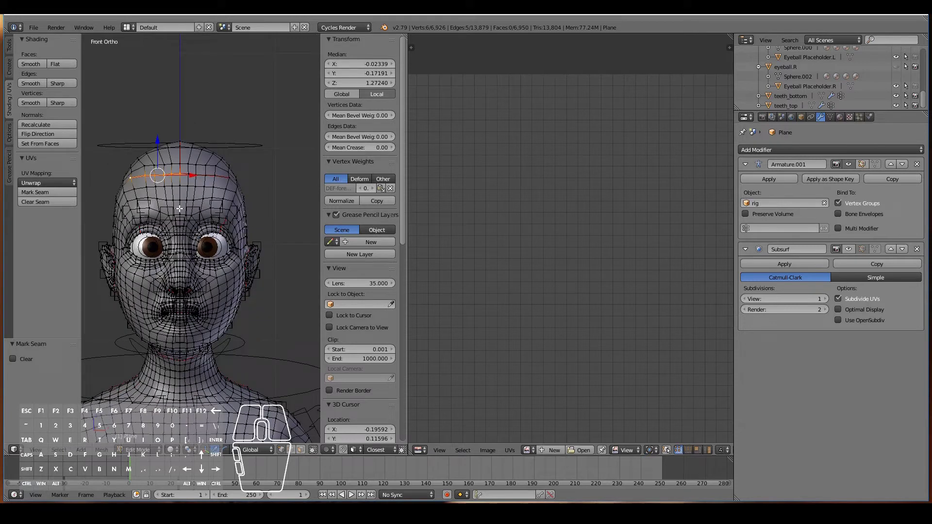
pyautogui.moveTo(254, 360); pyautogui.dragTo(173, 353, button='middle')
pyautogui.keyDown('alt'); pyautogui.rightClick(231, 336); pyautogui.keyUp('alt')
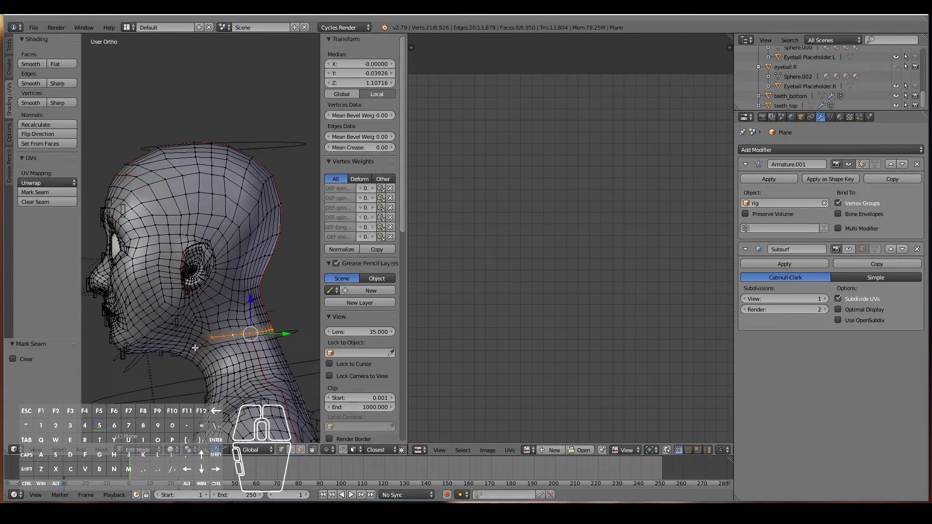
pyautogui.keyDown('alt'); pyautogui.keyDown('shift'); pyautogui.rightClick(208, 343); pyautogui.keyUp('shift'); pyautogui.keyUp('alt')
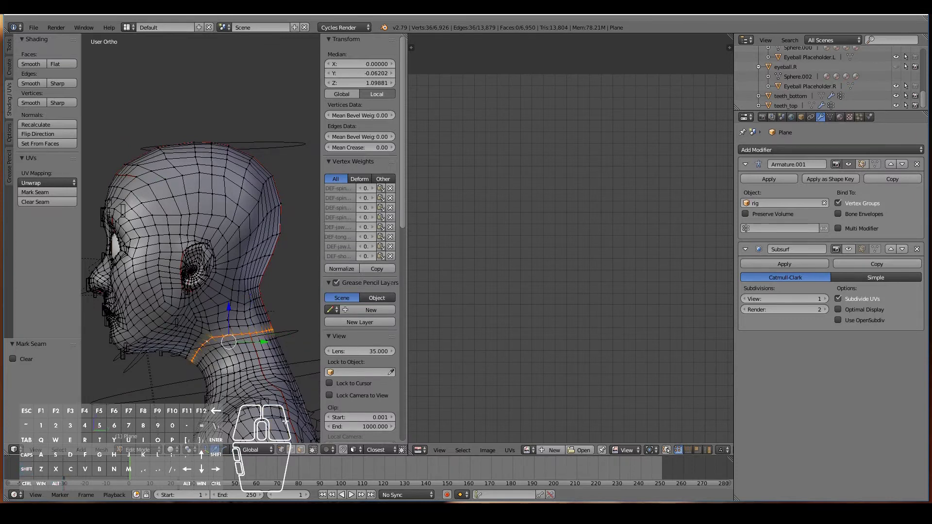
# Allow selection through the mesh and add the whole head above the neck loop to the selection, including the jaw area.
pyautogui.click(313, 450)
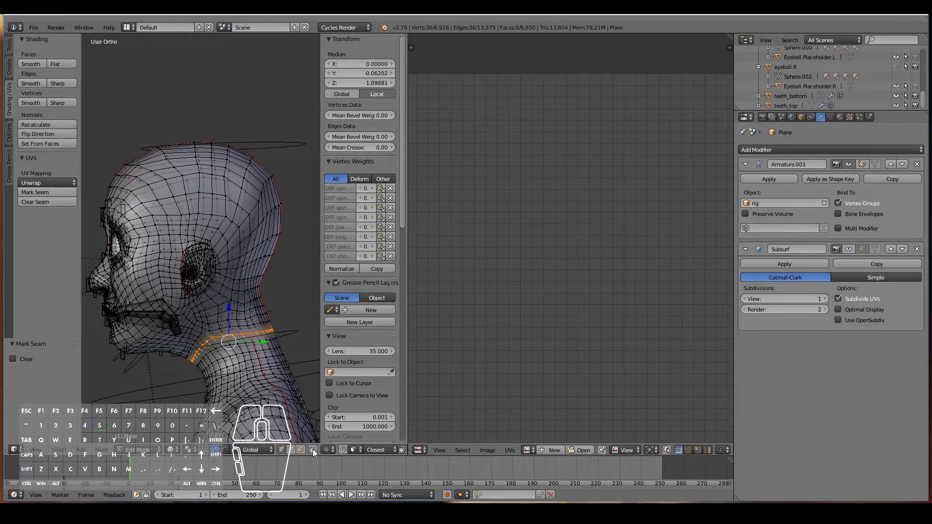
pyautogui.scroll(-2, 204, 252)
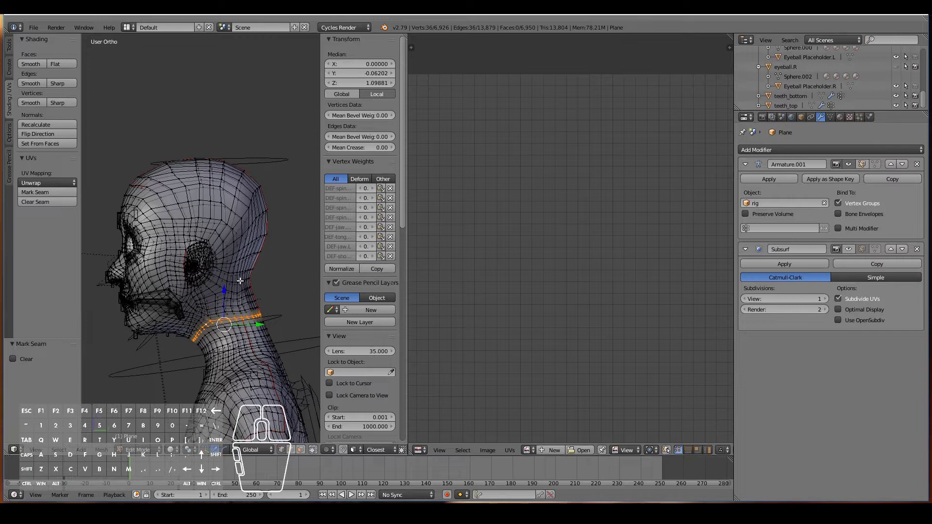
pyautogui.moveTo(100, 149); pyautogui.dragTo(183, 344)
pyautogui.press('b')
pyautogui.moveTo(122, 151); pyautogui.dragTo(270, 294)
pyautogui.press('b')
pyautogui.moveTo(176, 262); pyautogui.dragTo(267, 304)
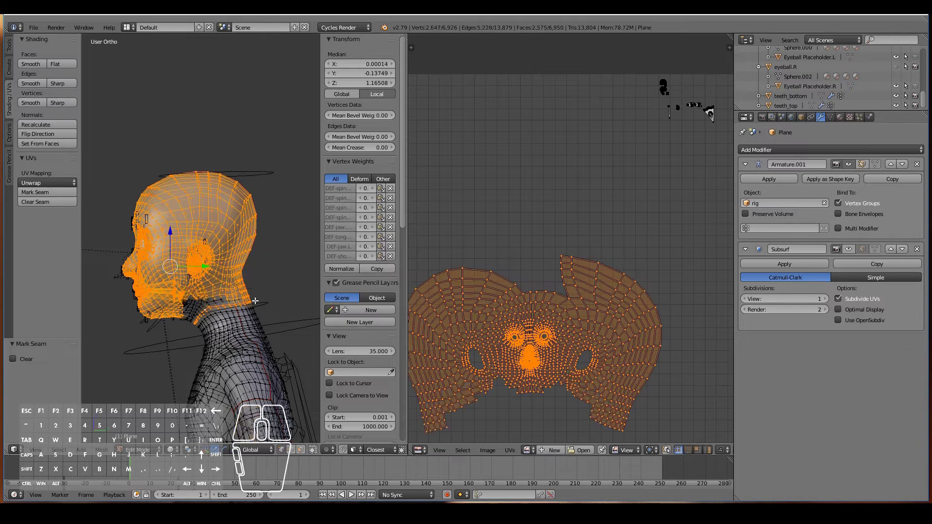
pyautogui.moveTo(170, 291)
pyautogui.mouseDown()
pyautogui.moveTo(251, 305)
pyautogui.moveTo(195, 311)
pyautogui.moveTo(221, 307)
pyautogui.moveTo(172, 297)
pyautogui.mouseUp()
pyautogui.press('b')
pyautogui.press('b')
pyautogui.moveTo(193, 334); pyautogui.dragTo(202, 316)
pyautogui.scroll(6, 203, 317)
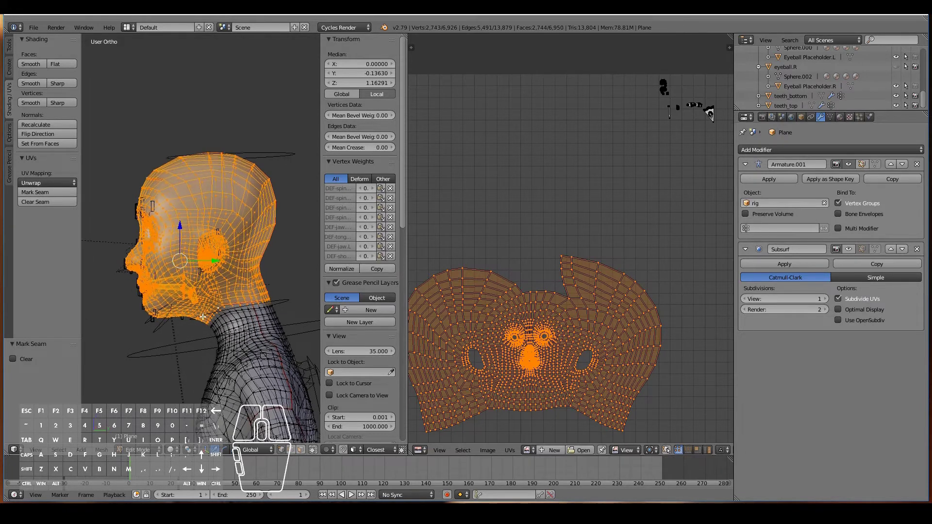
# Check the head selection from the front and side, and unwrap the selected head faces using the new seam.
pyautogui.scroll(-5, 202, 317)
pyautogui.moveTo(223, 311); pyautogui.dragTo(316, 308, button='middle')
pyautogui.press('KP_1')
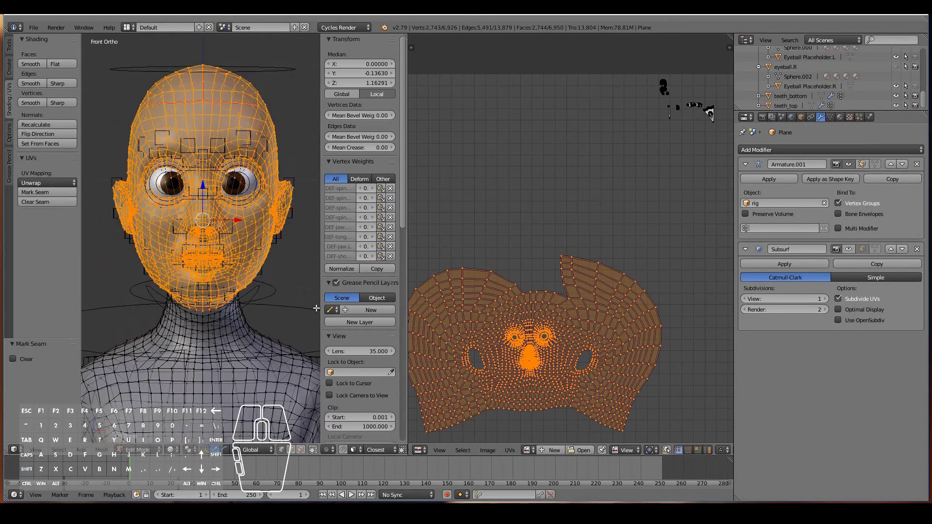
pyautogui.scroll(-1, 260, 309)
pyautogui.press('KP_3')
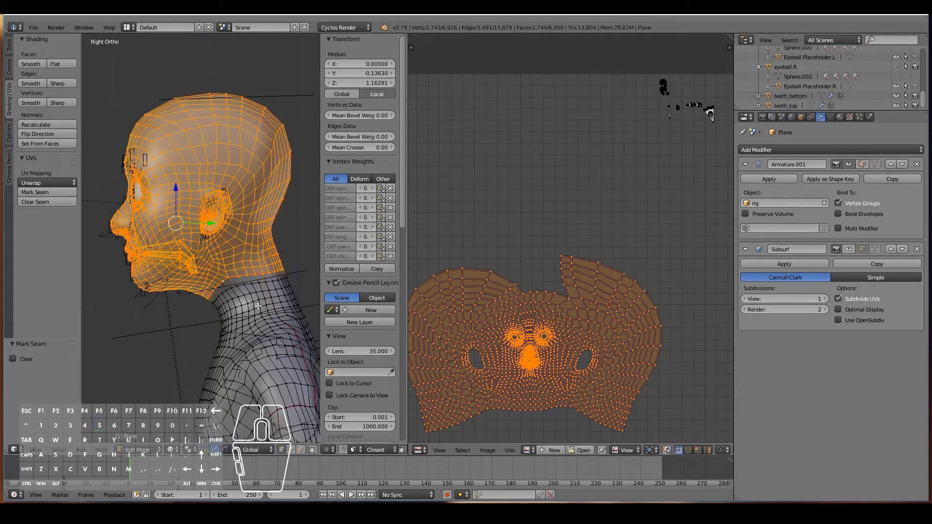
pyautogui.press('KP_1')
pyautogui.press('u')
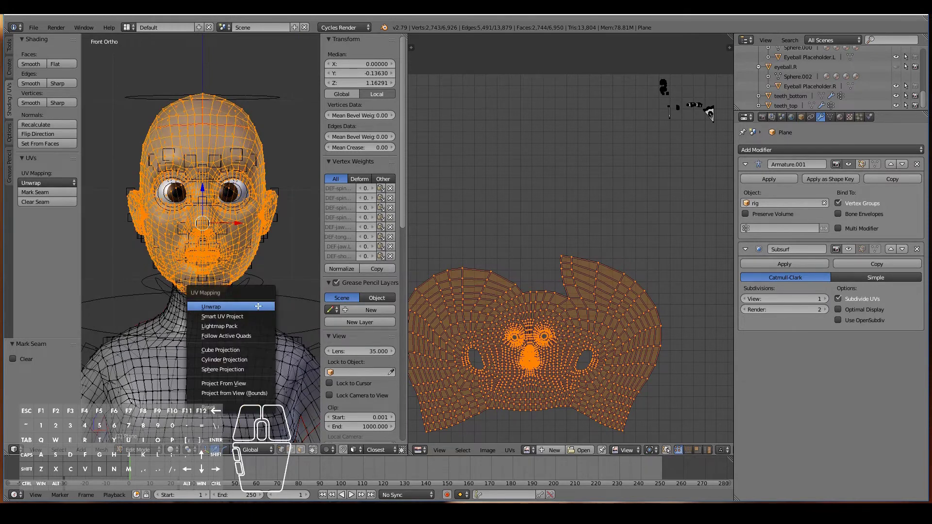
pyautogui.click(259, 306)
pyautogui.scroll(-4, 571, 319)
pyautogui.scroll(2, 658, 348)
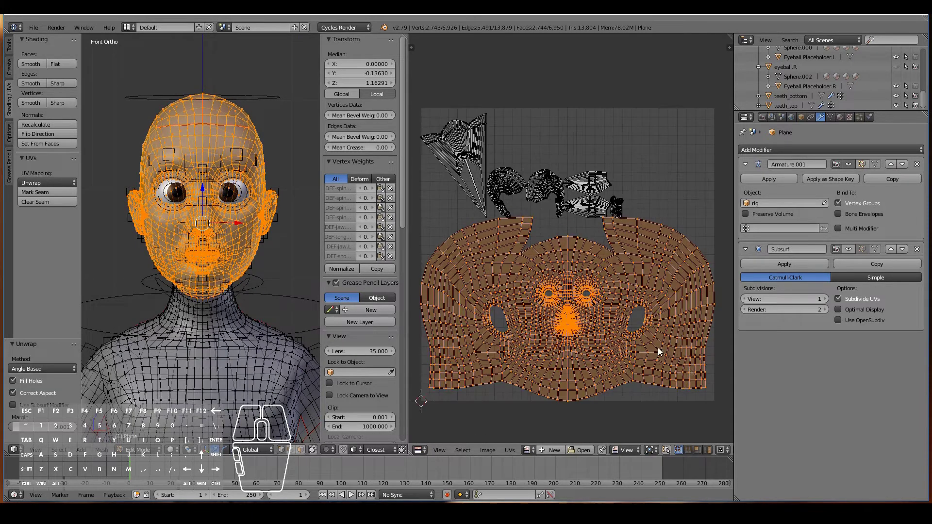
# Scale the newly unwrapped face island down to about 0.61 and shift it towards the lower left of the UV square.
pyautogui.moveTo(172, 286); pyautogui.dragTo(252, 285, button='middle')
pyautogui.press('s')
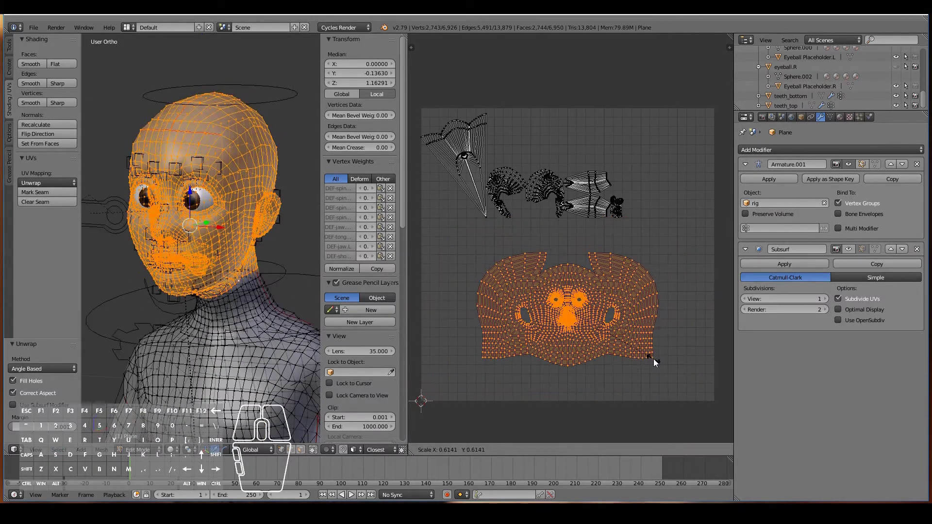
pyautogui.click(654, 360)
pyautogui.press('g')
pyautogui.click(608, 378)
pyautogui.scroll(3, 611, 378)
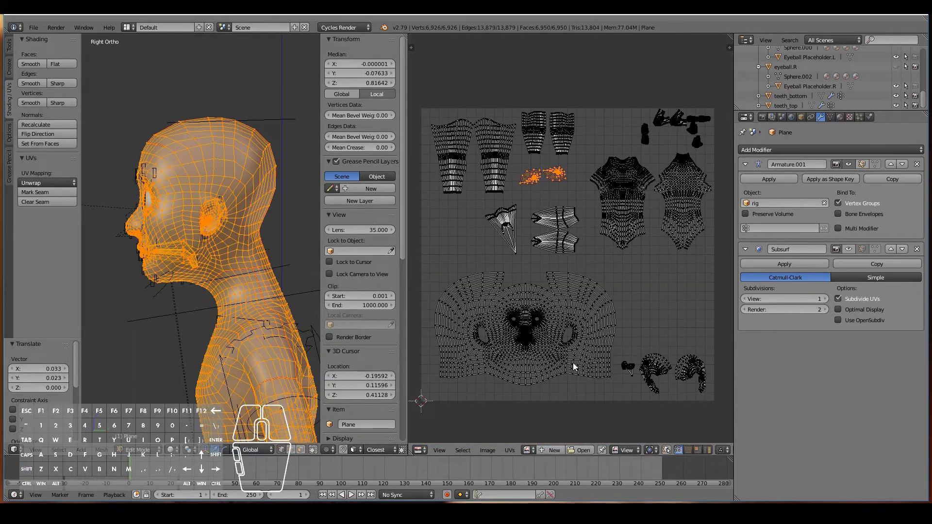
pyautogui.scroll(4, 595, 339)
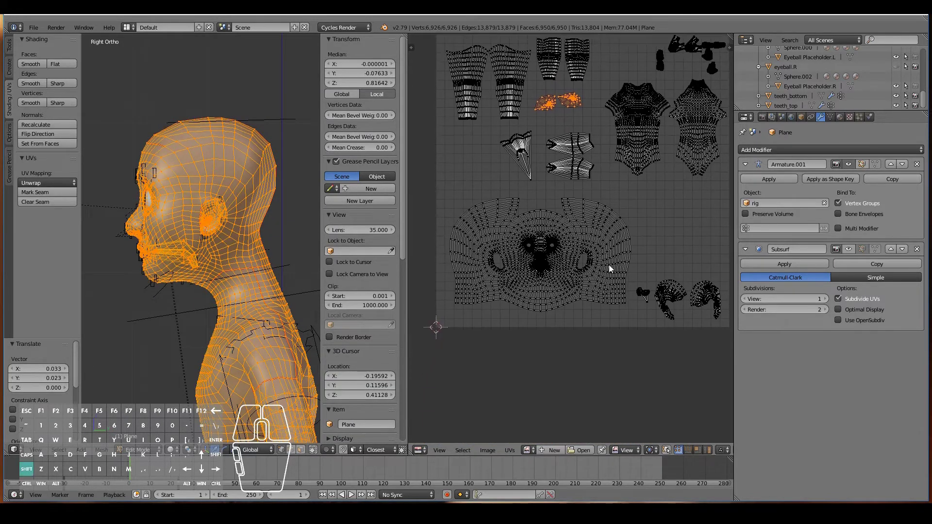
pyautogui.scroll(3, 567, 284)
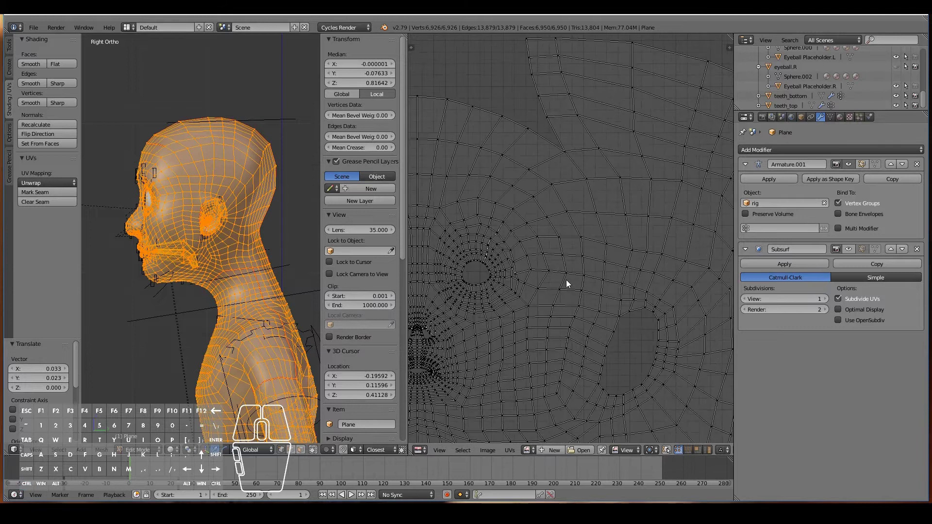
pyautogui.scroll(-5, 448, 326)
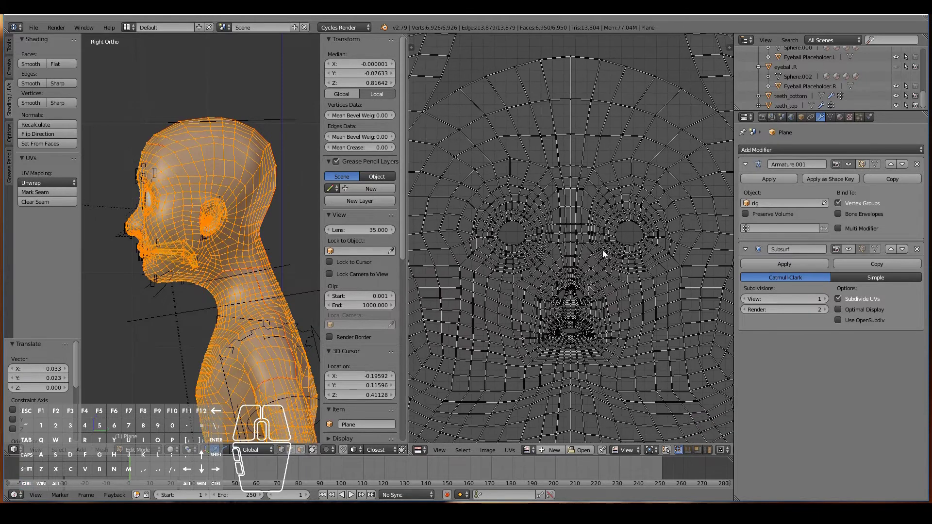
pyautogui.scroll(3, 603, 254)
pyautogui.press('g')
pyautogui.rightClick(609, 371)
pyautogui.press('g')
pyautogui.rightClick(605, 437)
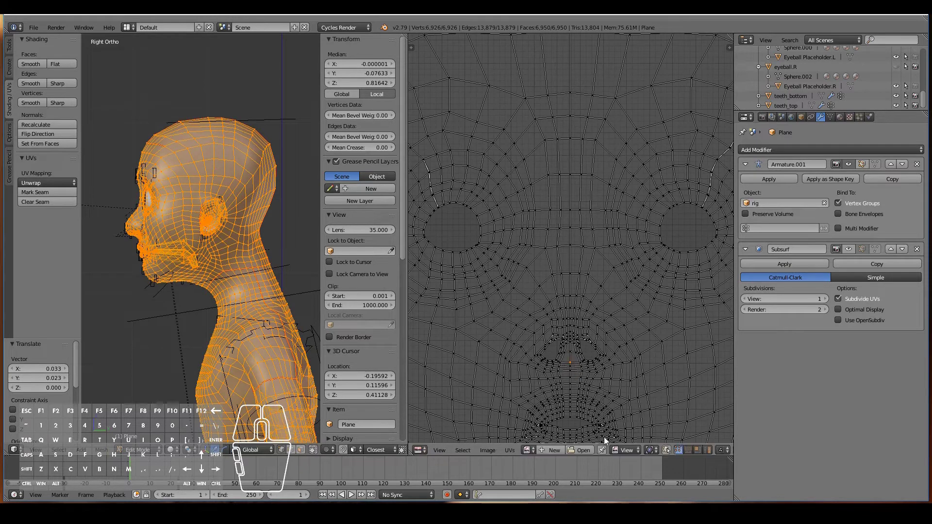
# Enable Connected proportional editing for the UVs.
pyautogui.scroll(-3, 666, 450)
pyautogui.click(708, 450)
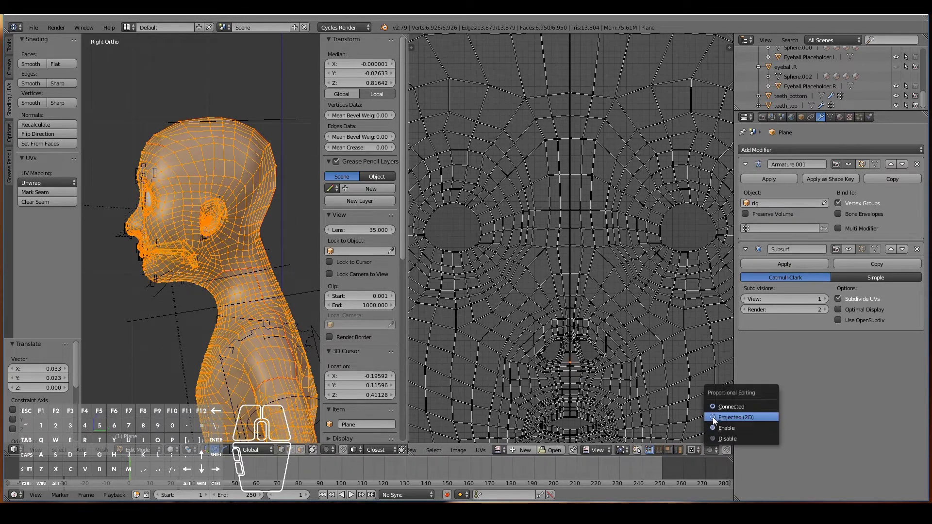
pyautogui.click(714, 407)
pyautogui.press('s')
pyautogui.scroll(-5, 669, 401)
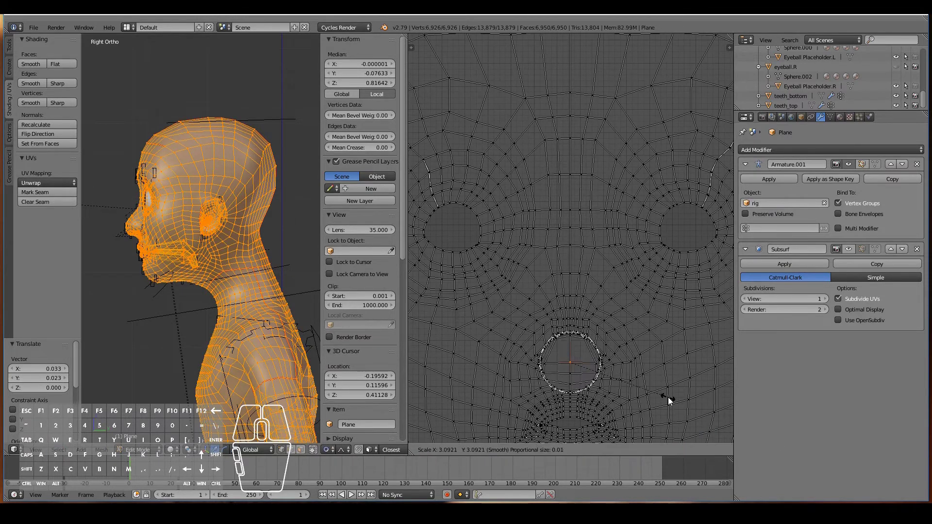
pyautogui.scroll(-4, 668, 397)
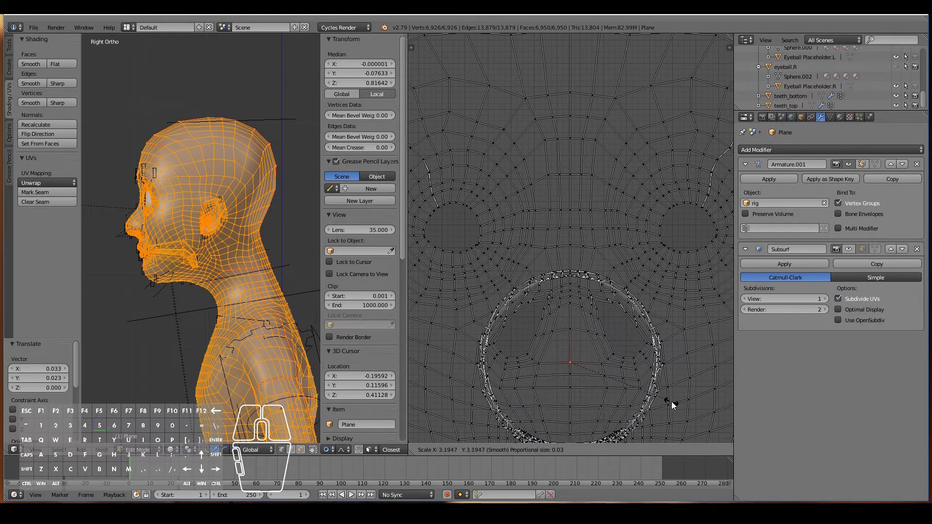
pyautogui.rightClick(650, 397)
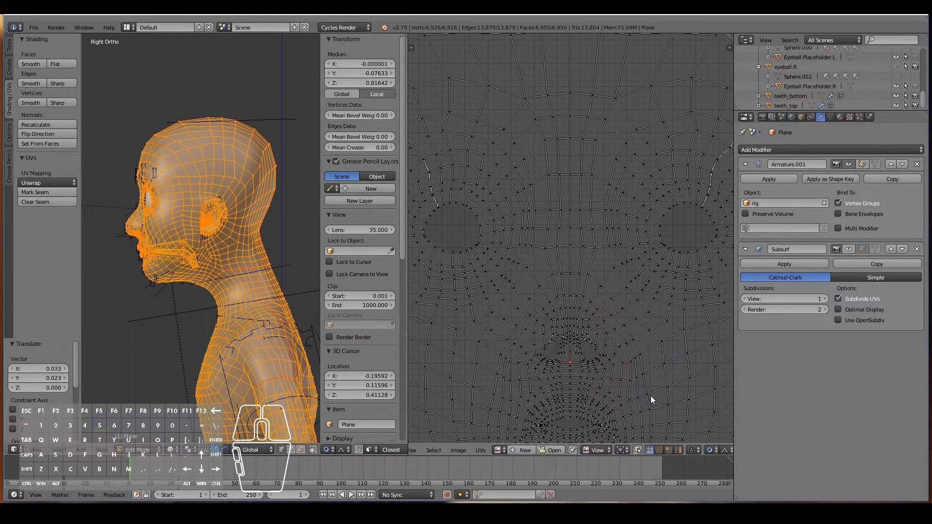
pyautogui.scroll(-2, 648, 391)
pyautogui.press('s')
pyautogui.scroll(-2, 678, 386)
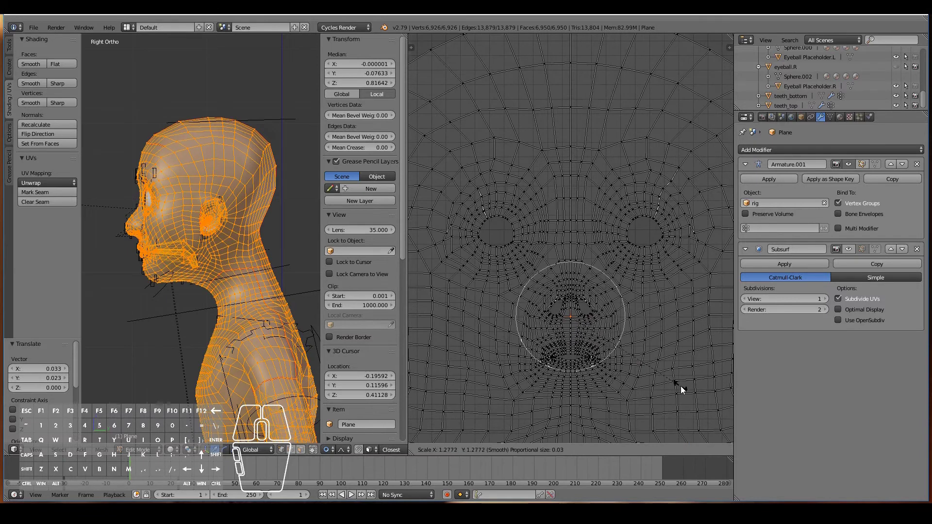
pyautogui.rightClick(680, 386)
# Select the central UV vertices around the nose and mouth and enlarge that area to about 1.58 with a proportional size of 0.05.
pyautogui.press('b')
pyautogui.moveTo(565, 317); pyautogui.dragTo(583, 333)
pyautogui.press('a')
pyautogui.moveTo(568, 341); pyautogui.dragTo(581, 348)
pyautogui.press('s')
pyautogui.scroll(-6, 633, 362)
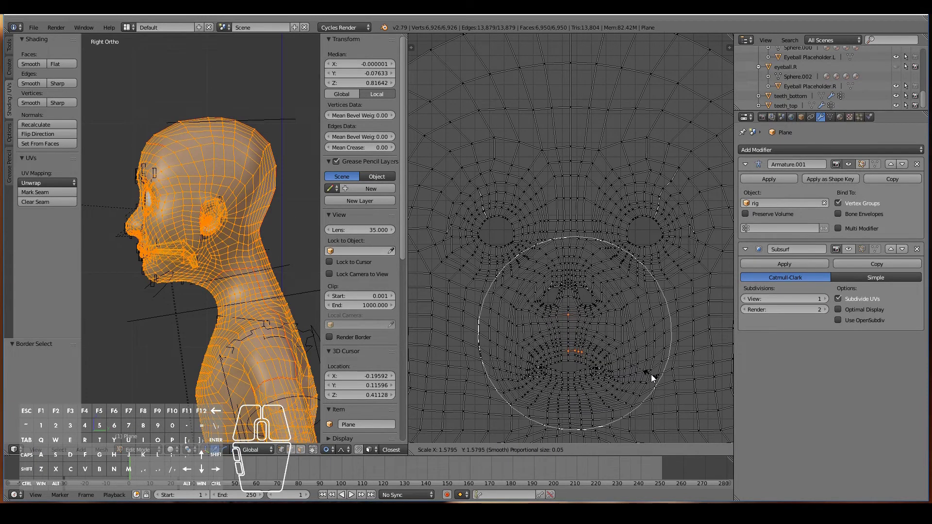
pyautogui.click(647, 380)
# Deselect all UVs, review the full UV layout and save the file.
pyautogui.press('a')
pyautogui.scroll(-10, 558, 283)
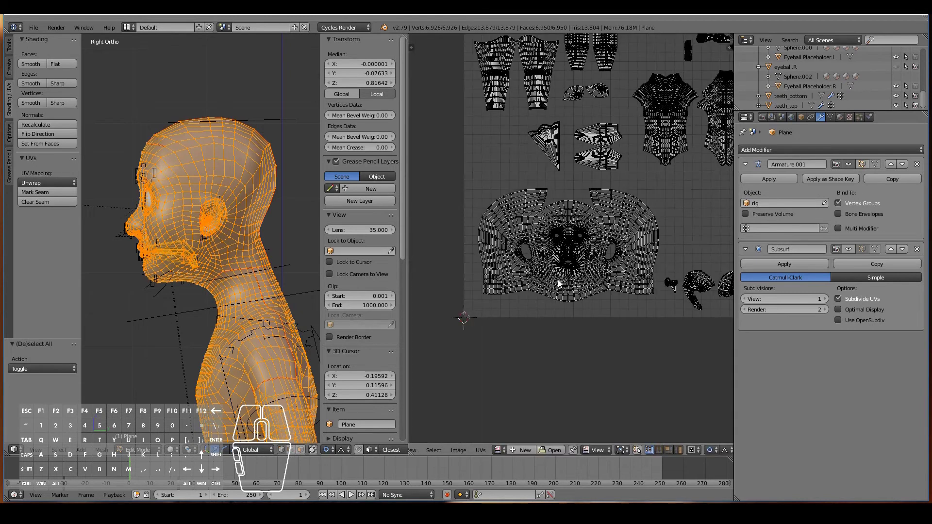
pyautogui.keyDown('shift'); pyautogui.moveTo(643, 221); pyautogui.dragTo(642, 260, button='middle'); pyautogui.keyUp('shift')
pyautogui.scroll(2, 604, 240)
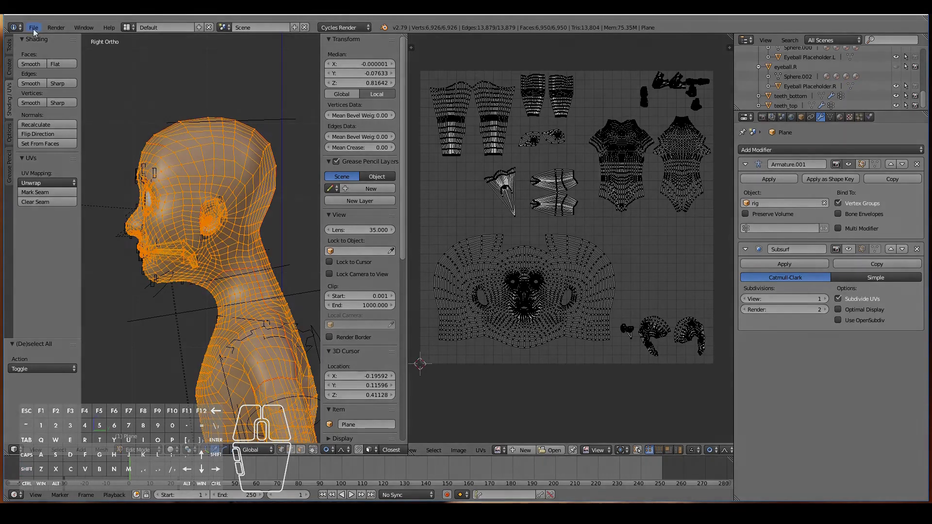
pyautogui.click(33, 29)
pyautogui.click(64, 102)
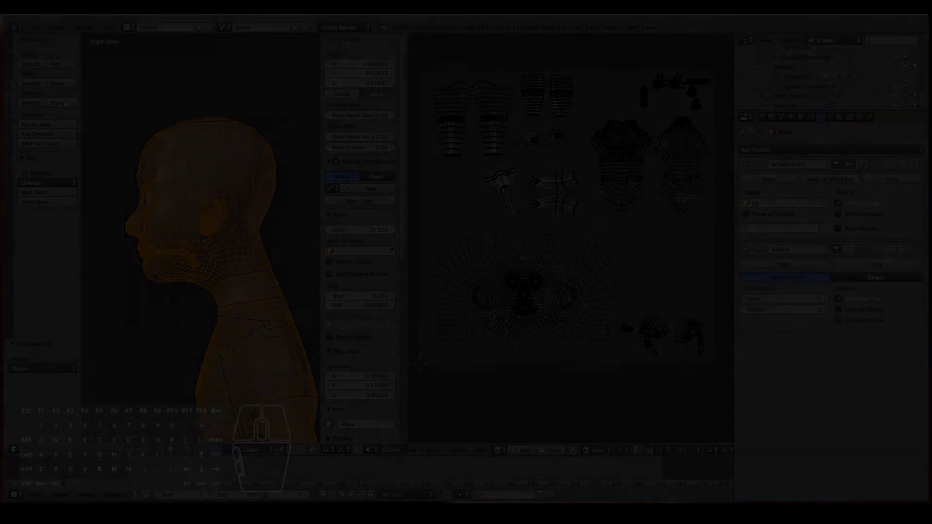